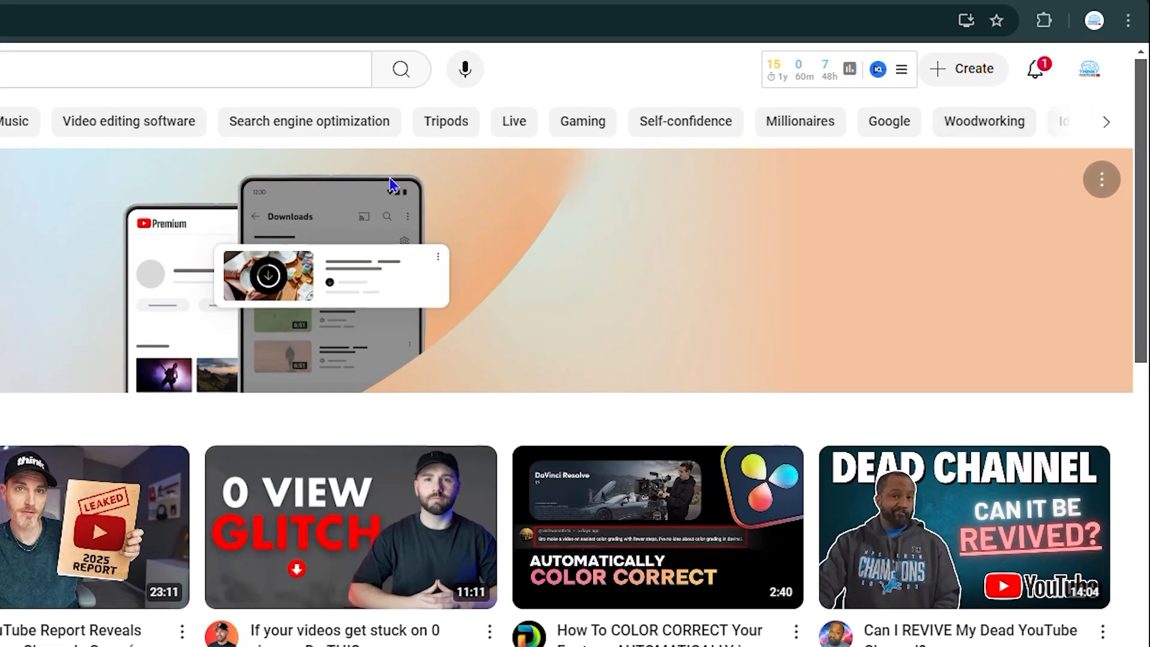
Step: Switch to YouTube Studio for the channel and display its content list
click(1106, 82)
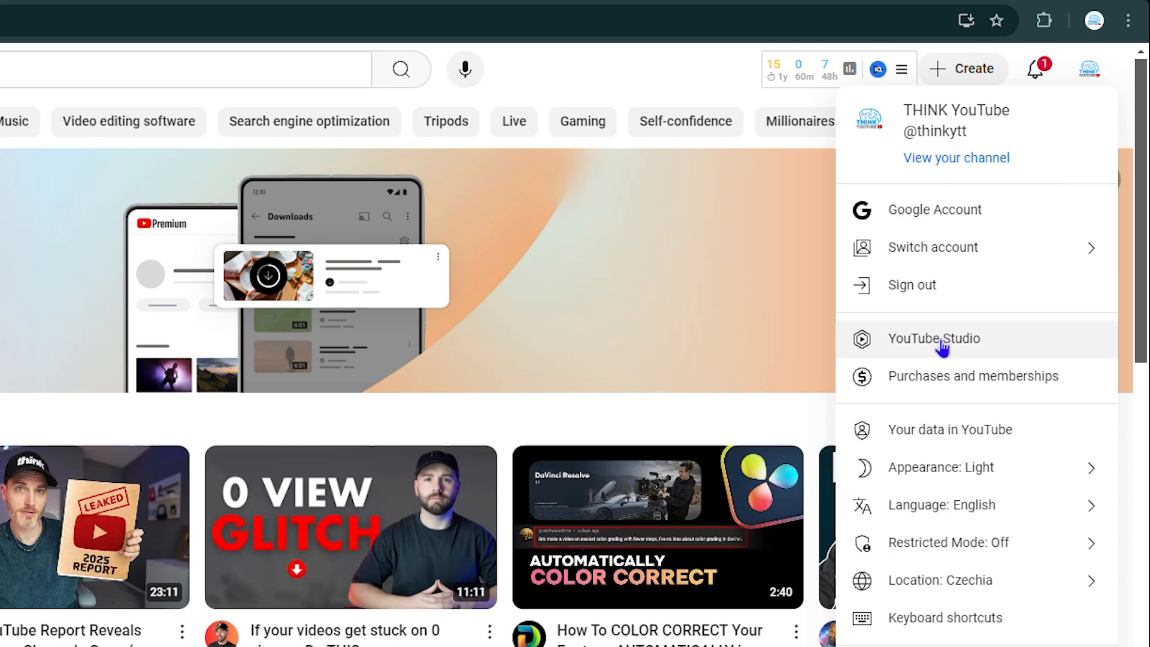
click(943, 343)
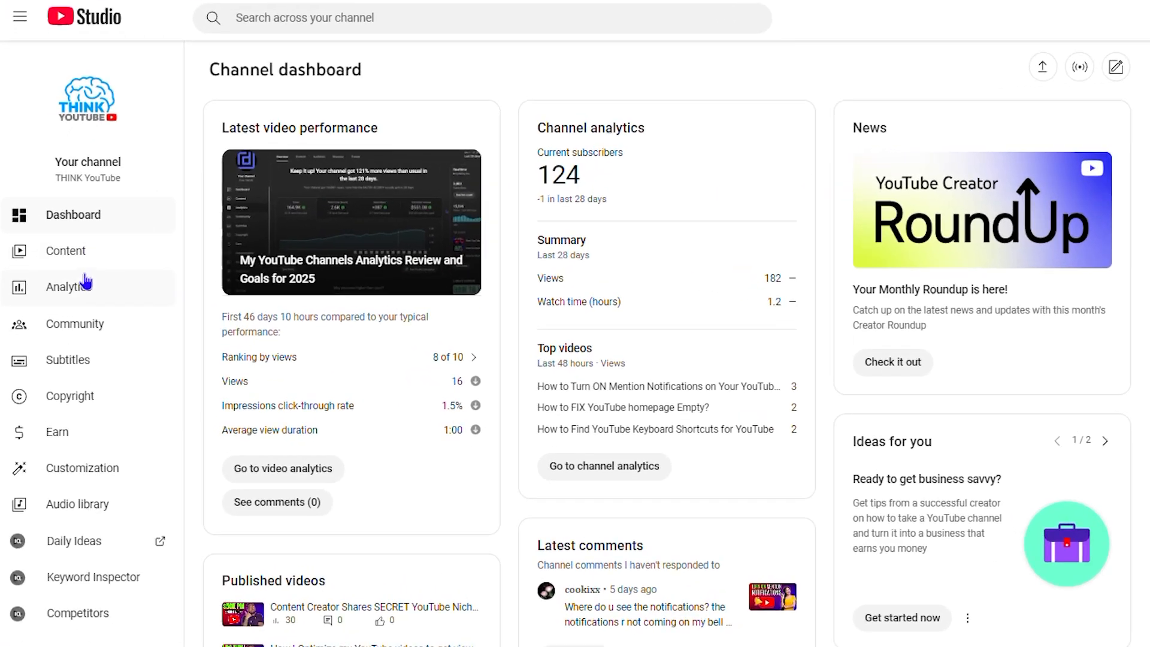
click(70, 256)
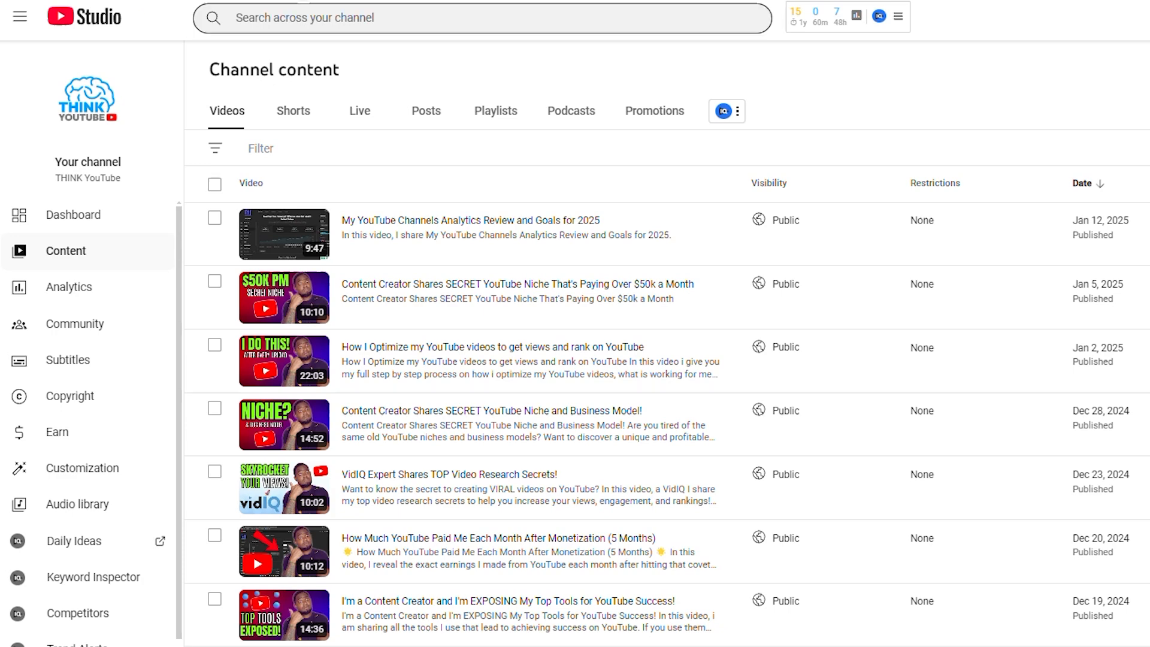
Step: Upload the video file "100% WORKING (8).mp4" to the channel
click(1057, 23)
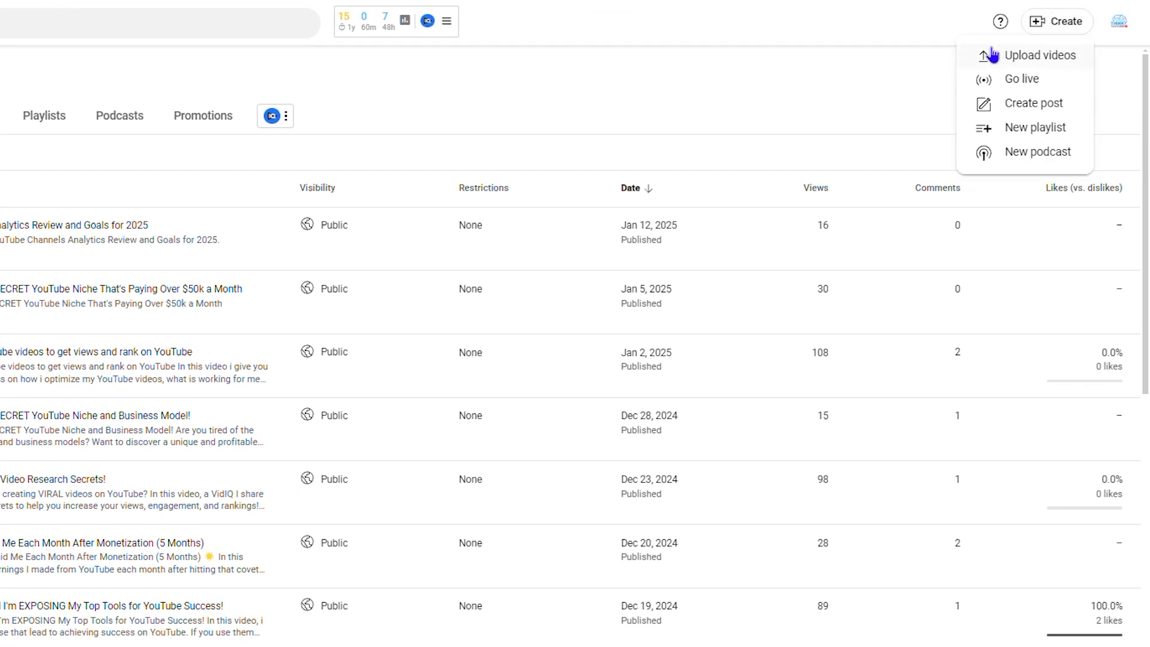
click(1037, 55)
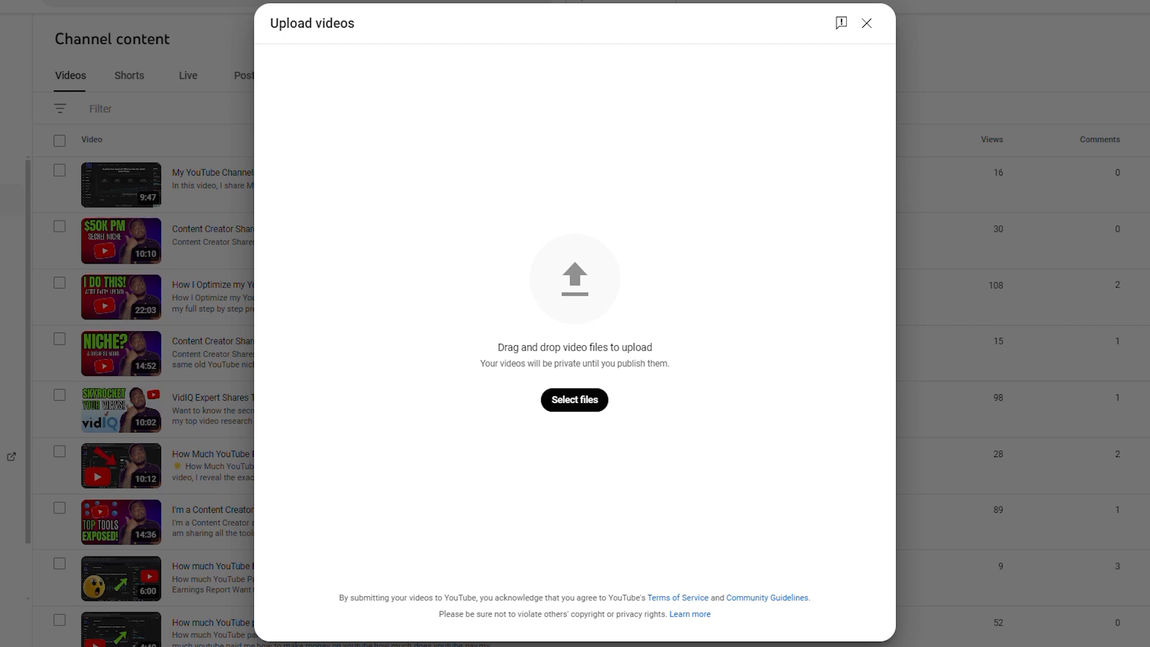
drag(805, 432, 506, 223)
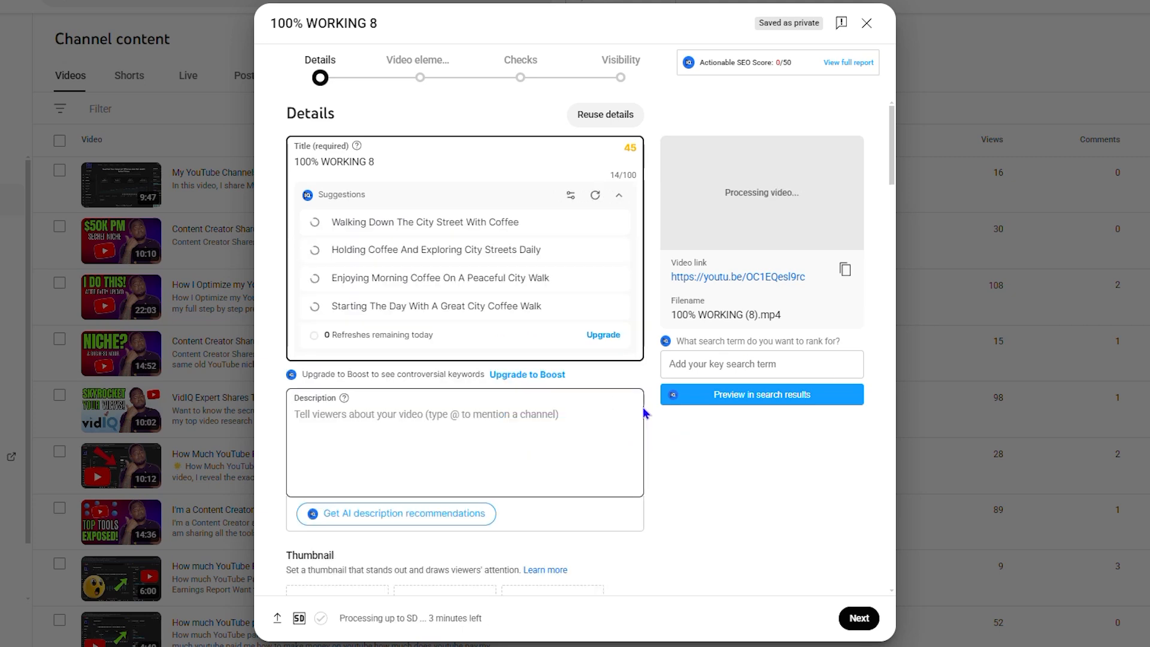
Step: Create a playlist titled "Test" with the description "test" from the video's details and assign the uploaded video to it
scroll(638, 407, down, 7)
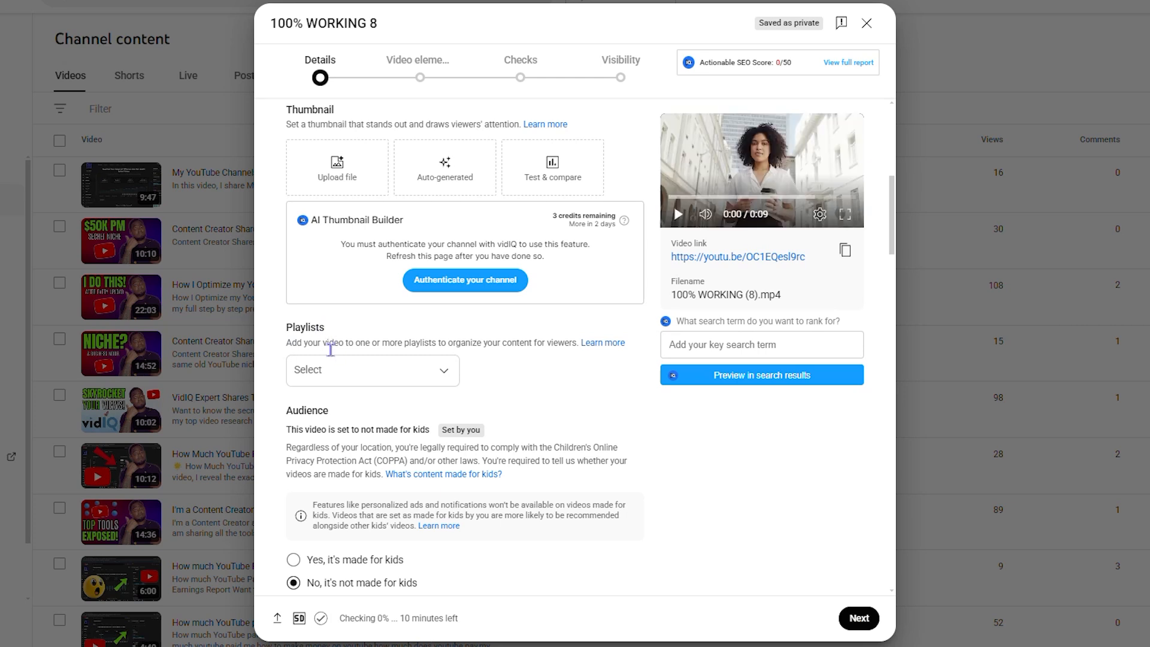
click(443, 371)
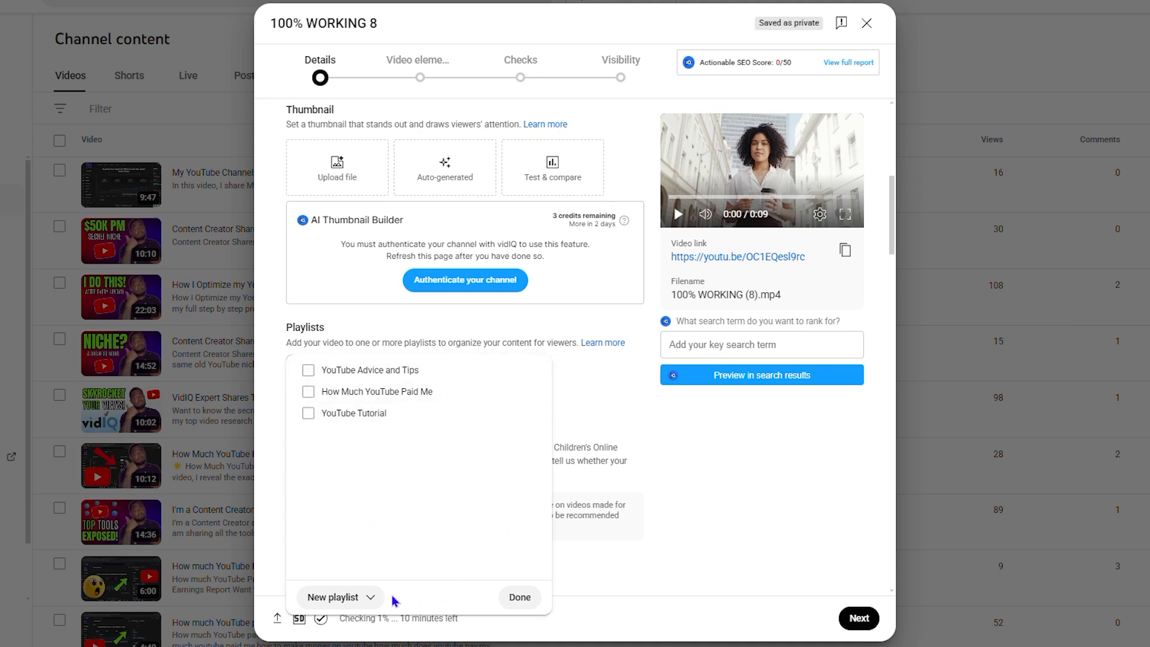
click(371, 599)
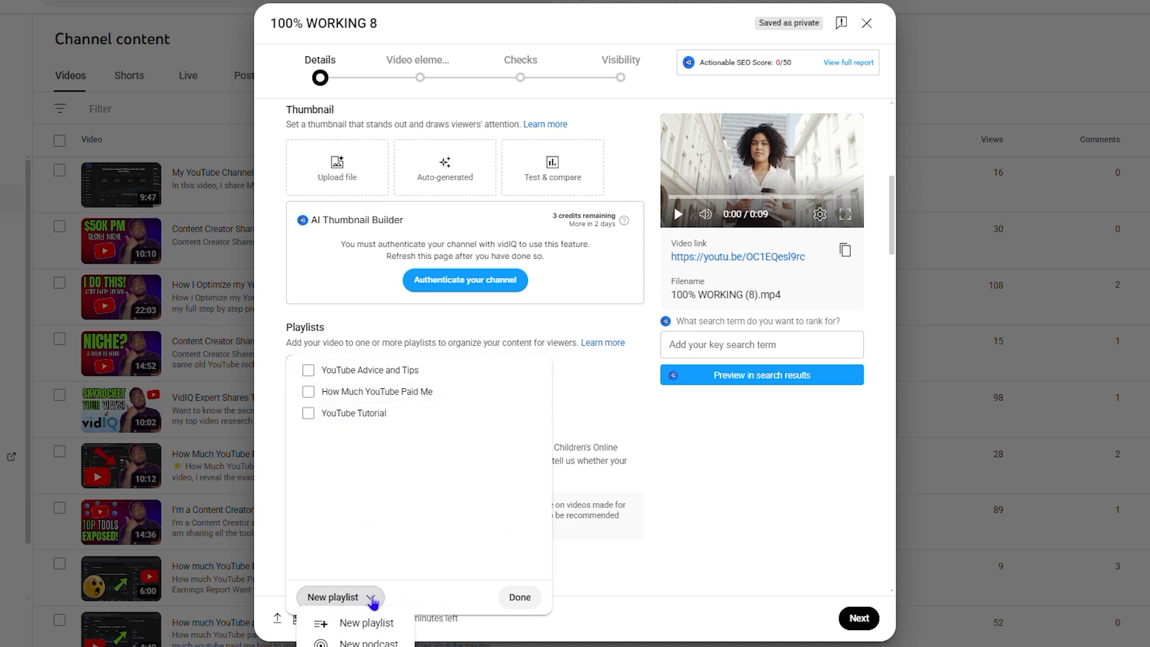
click(377, 623)
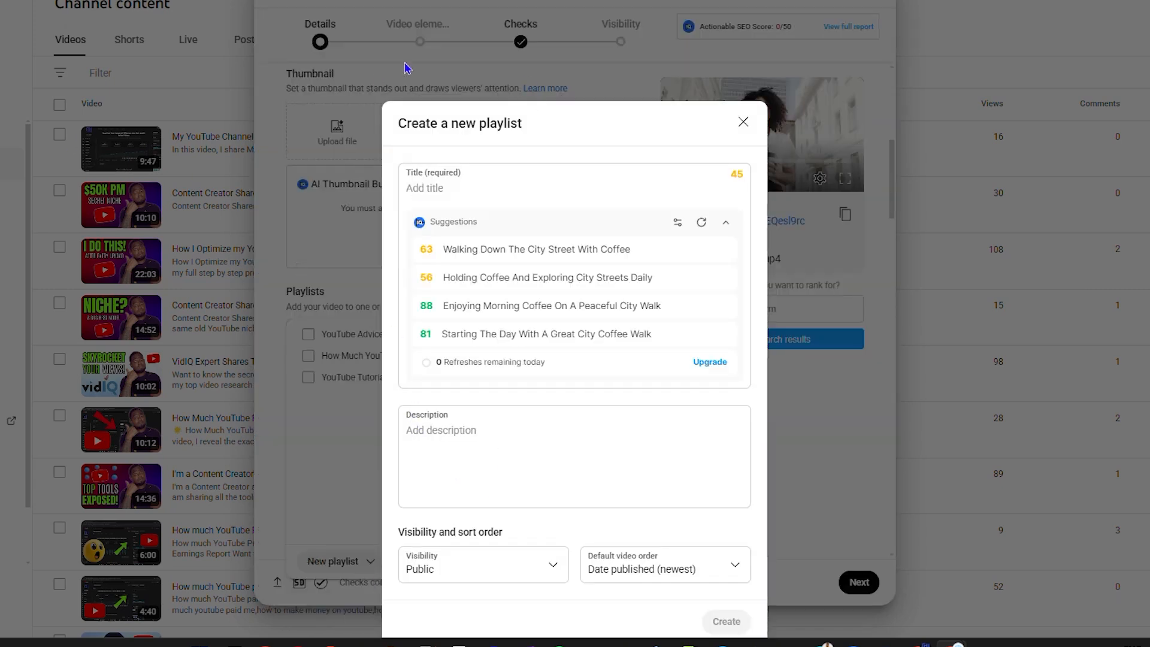
click(454, 191)
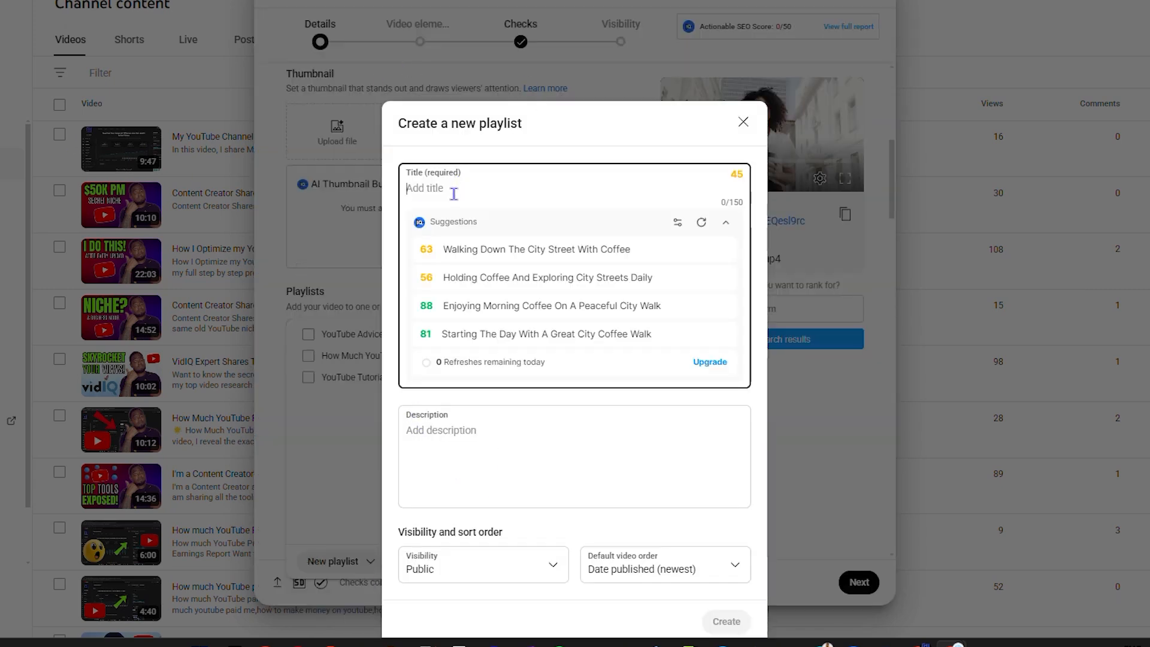
text(Test)
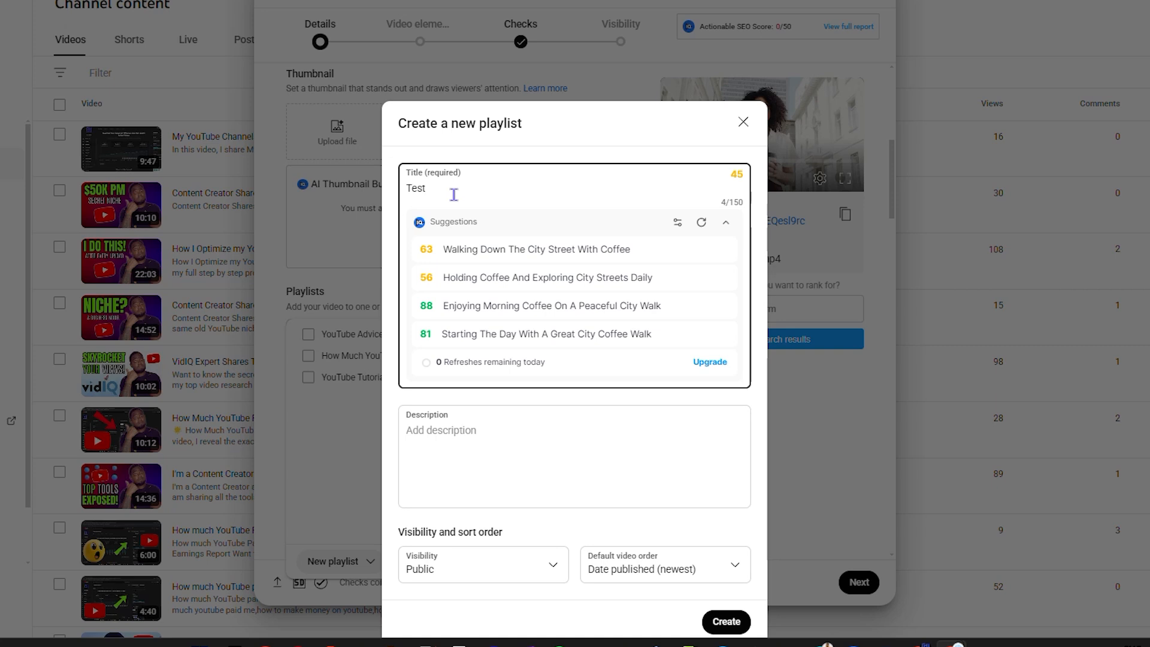
click(472, 435)
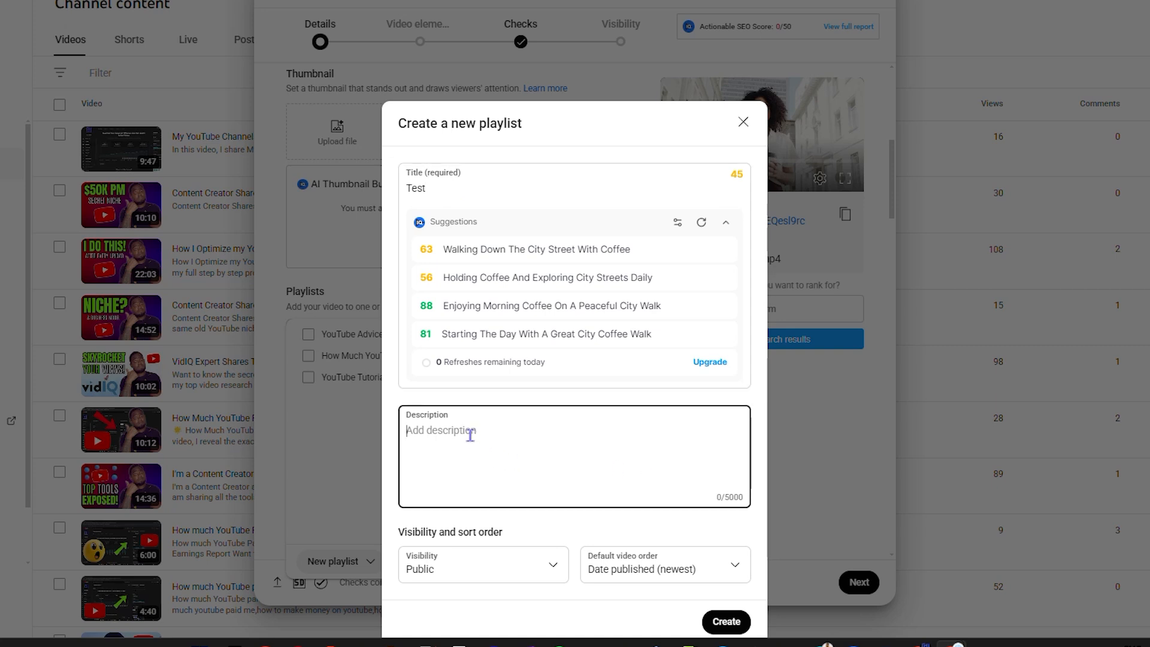
text(test)
click(726, 622)
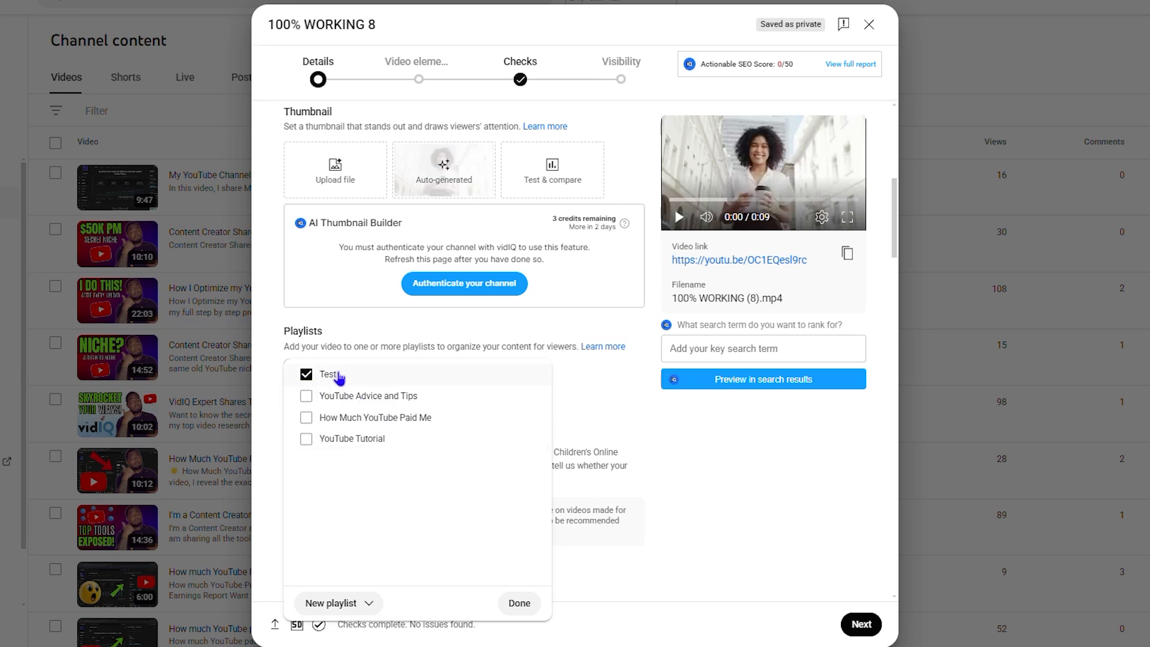
click(519, 603)
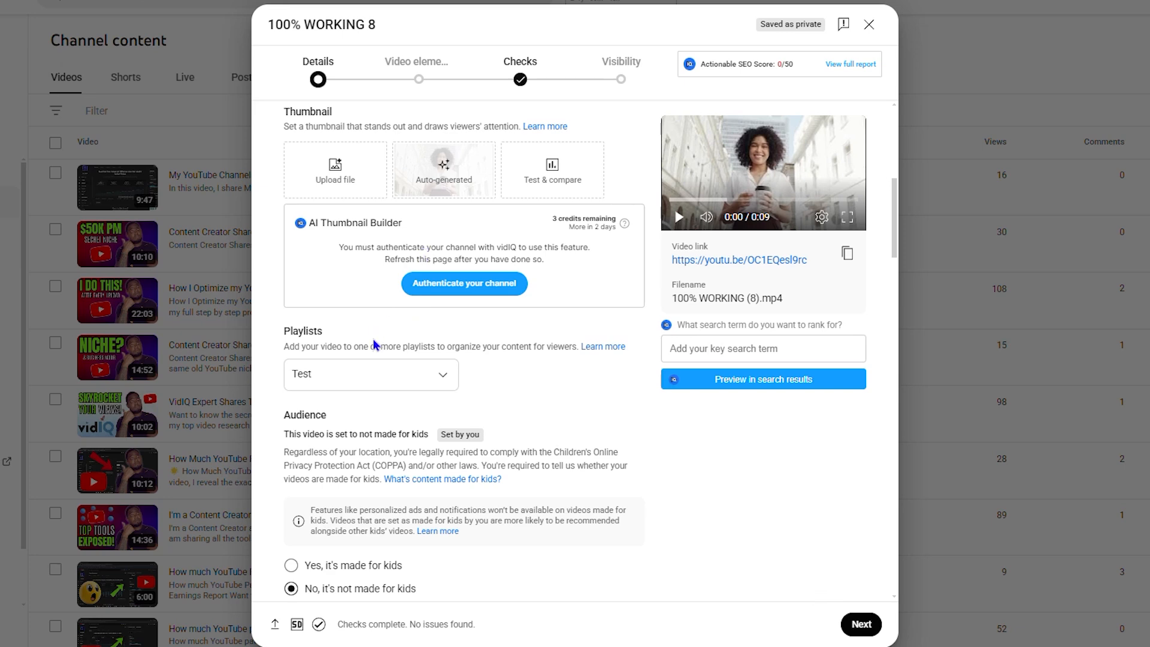
Step: Remove the uploaded video from the Test playlist and close its upload details without publishing
click(430, 382)
click(317, 377)
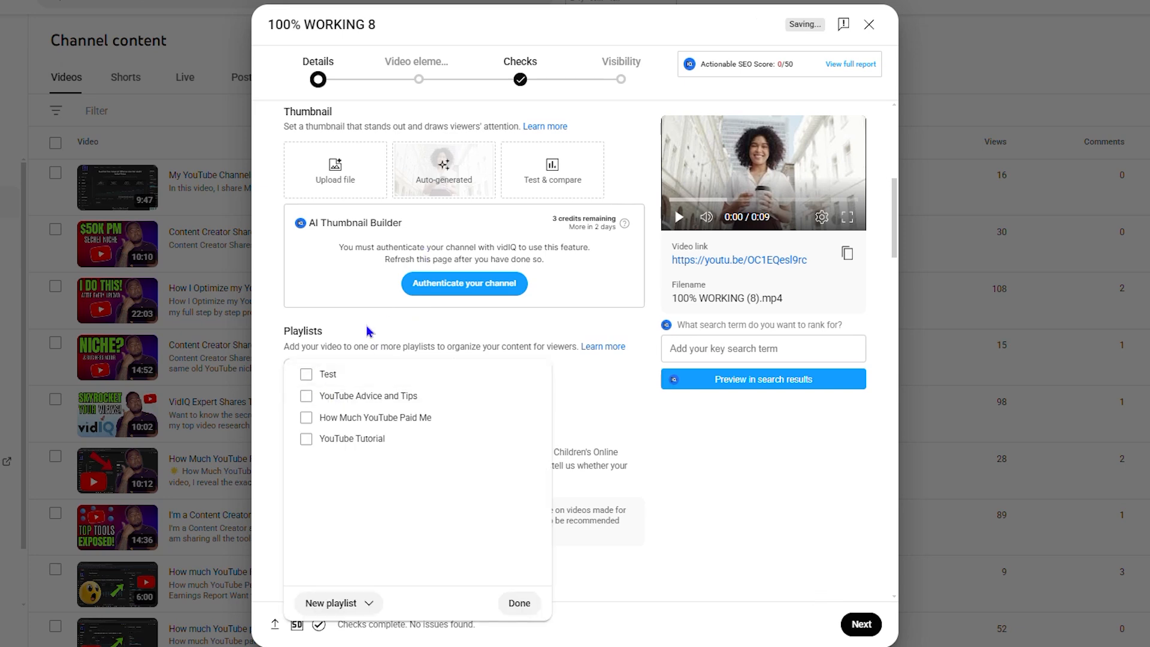
click(519, 603)
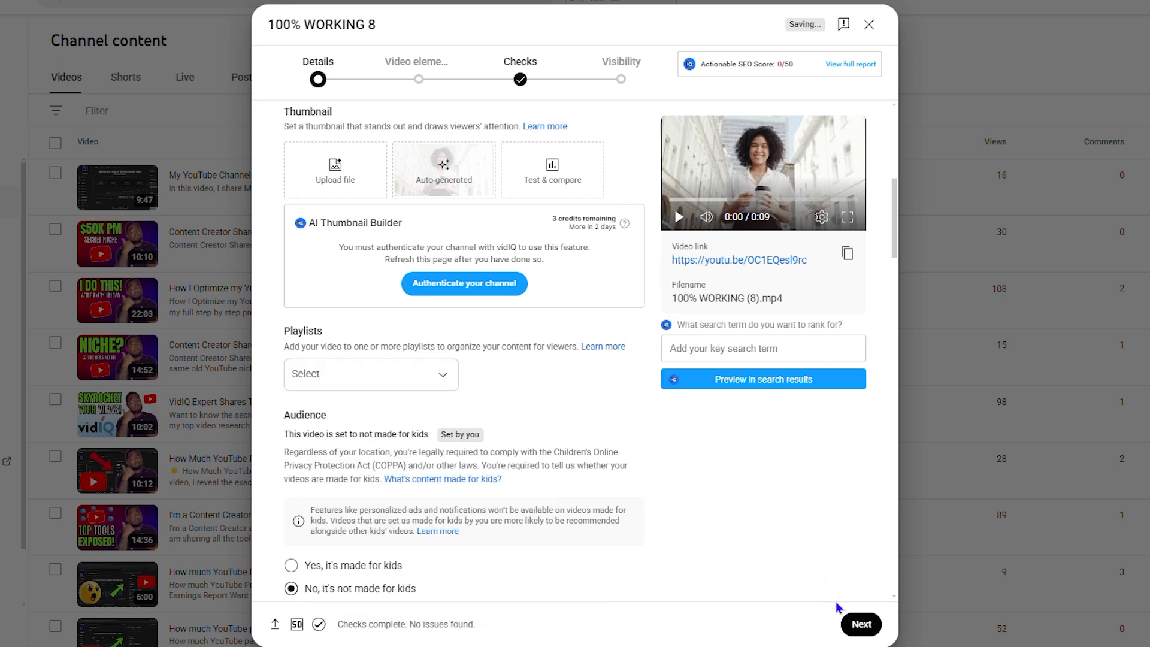
click(869, 24)
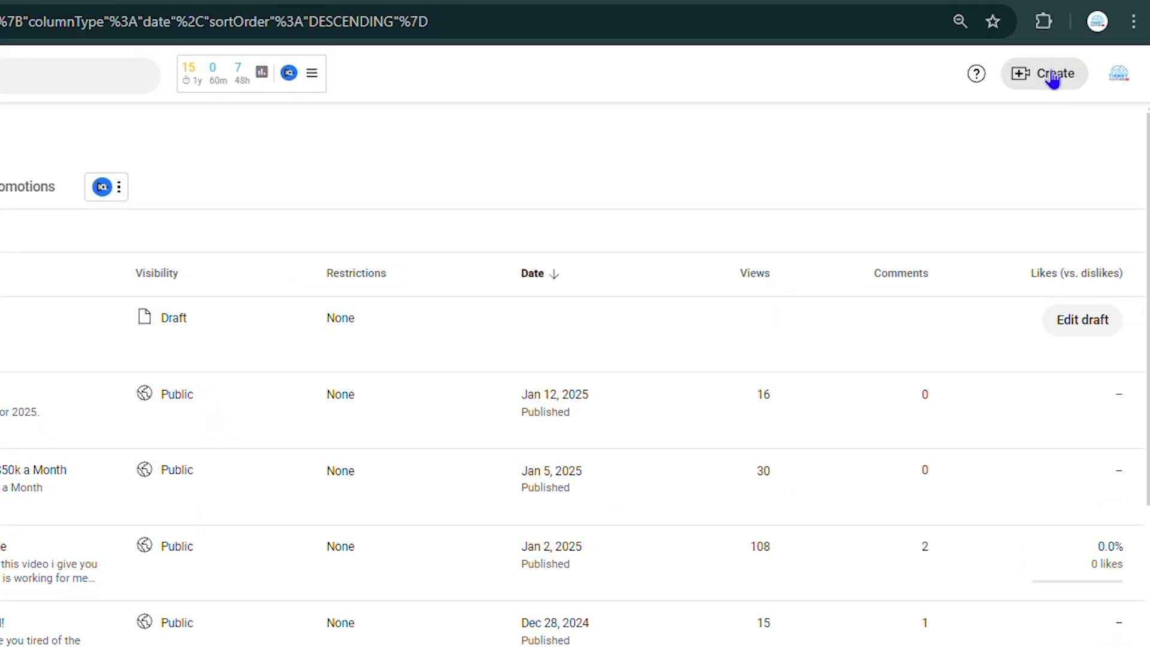
Step: Start a new playlist from the channel content page and title it "test 2"
click(1053, 80)
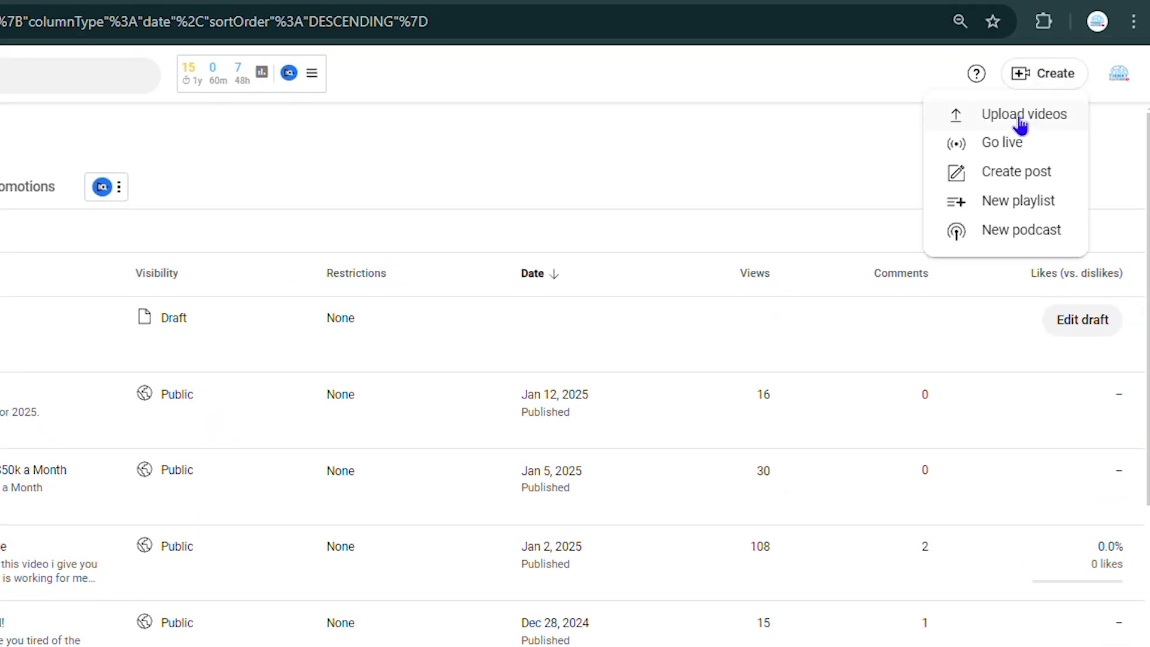
click(991, 209)
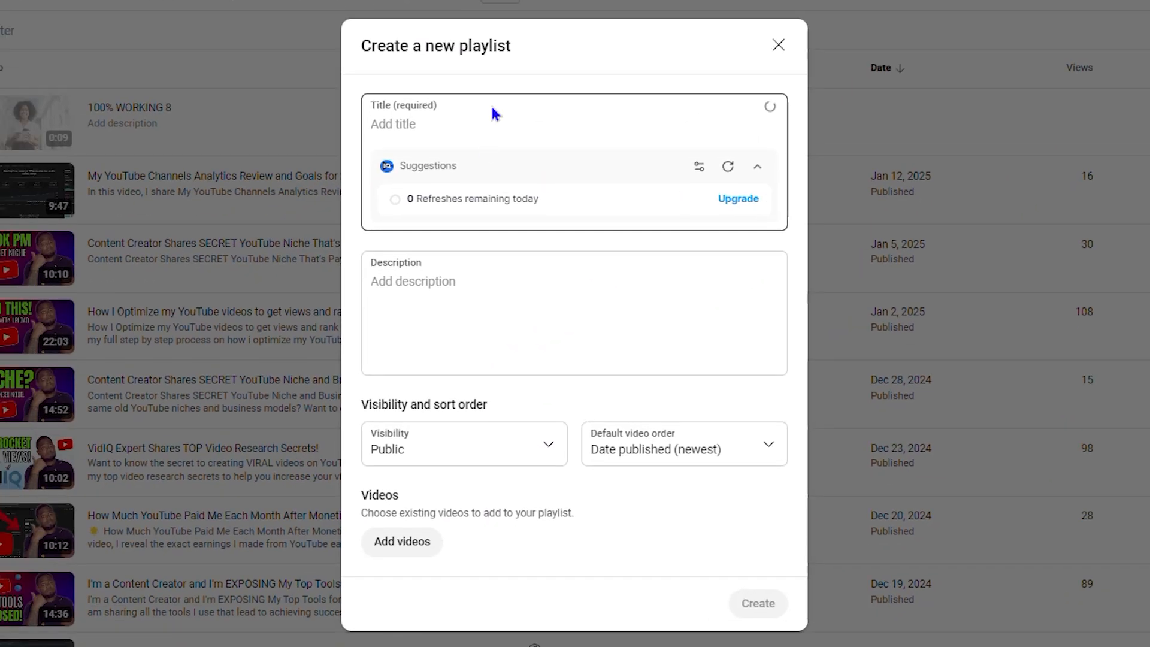
click(458, 125)
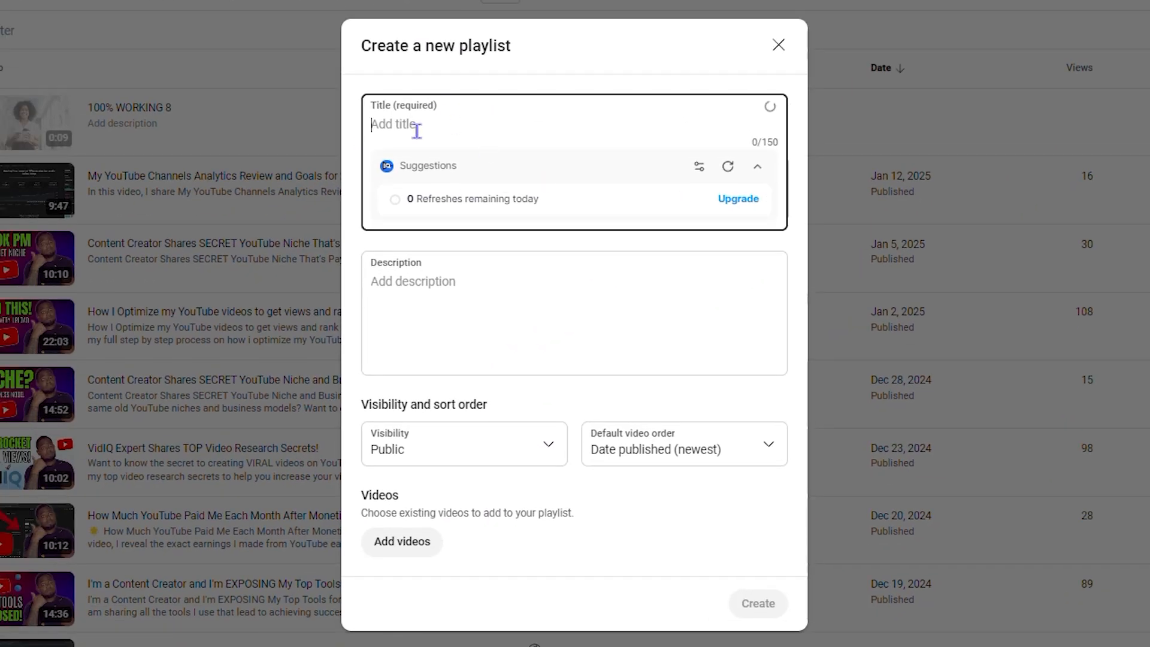
text(test 2)
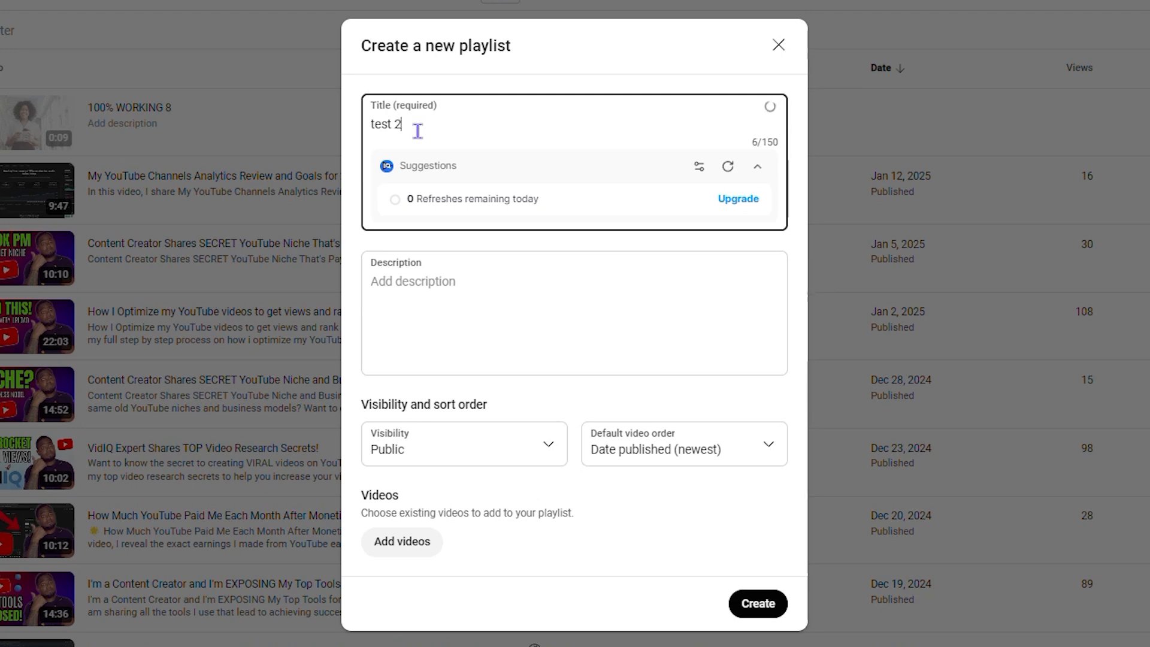
click(454, 304)
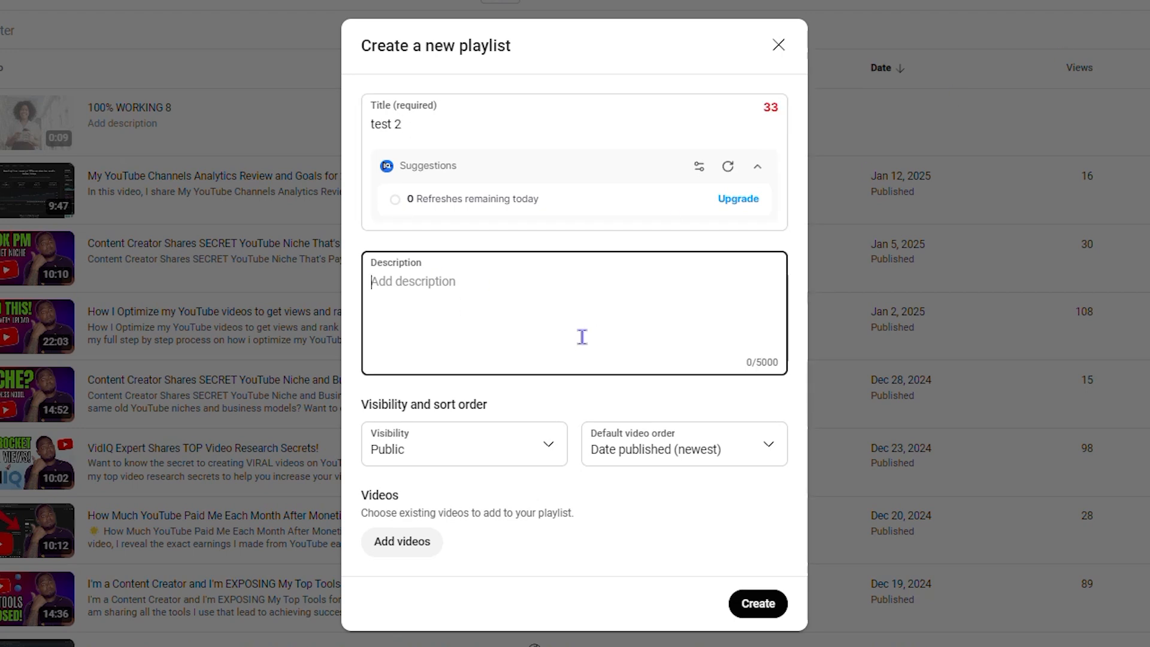
Step: Look through the channel's existing videos that can be added to the new playlist
click(396, 553)
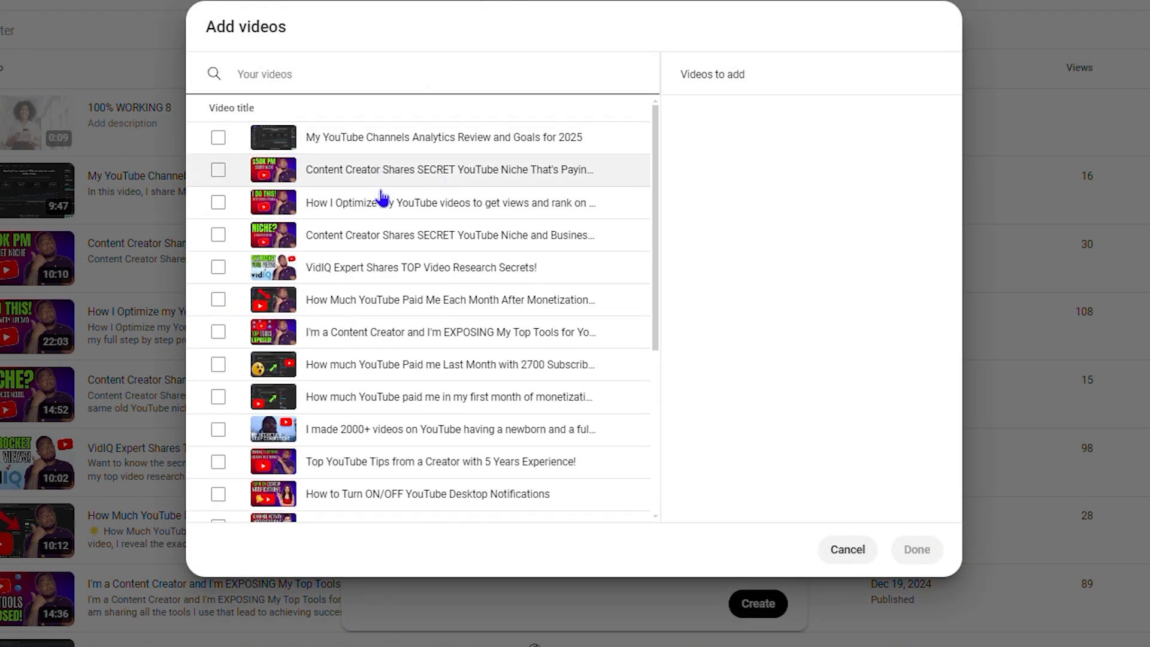
scroll(386, 315, down, 5)
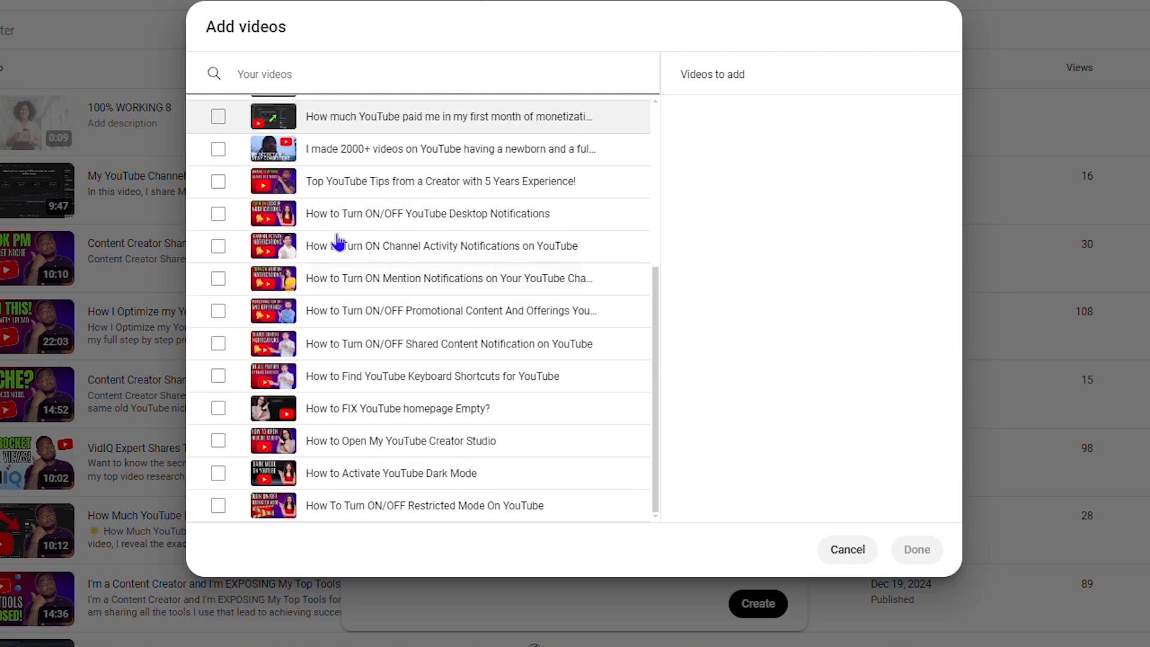
scroll(340, 247, up, 5)
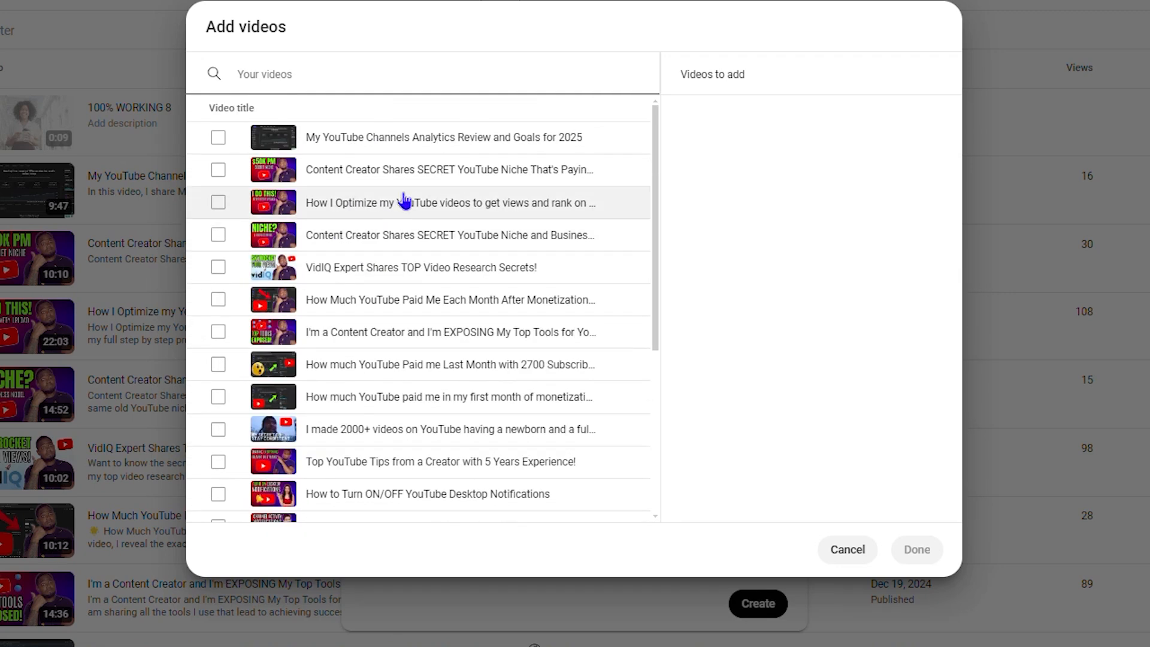
scroll(488, 210, down, 5)
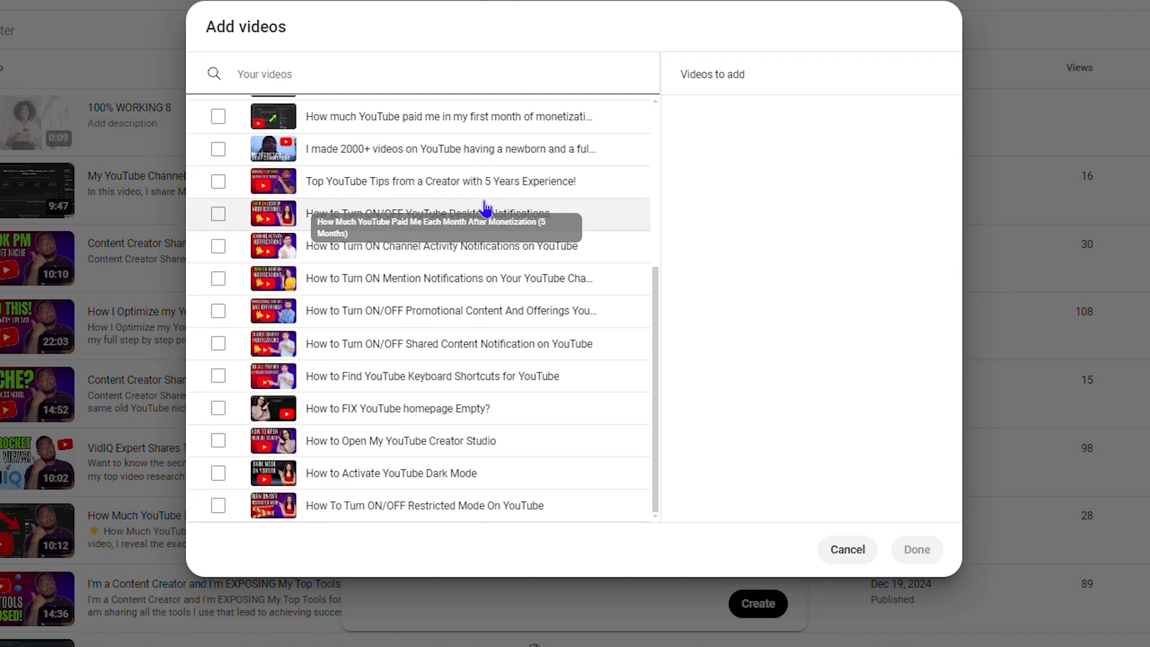
scroll(461, 375, up, 5)
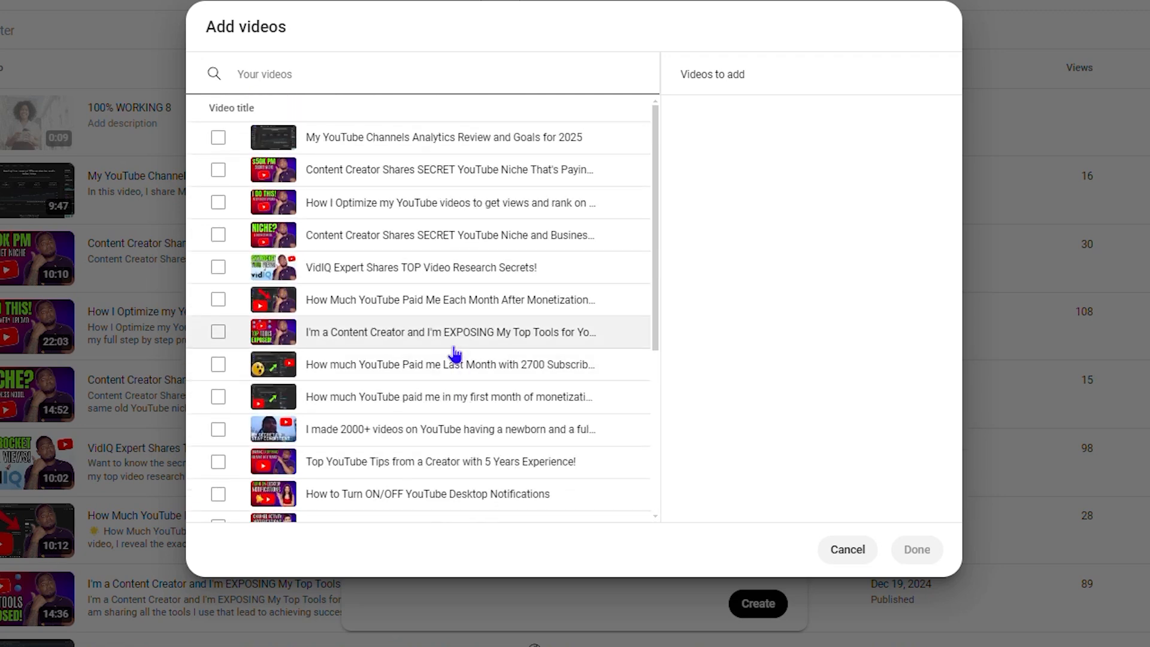
scroll(400, 279, down, 5)
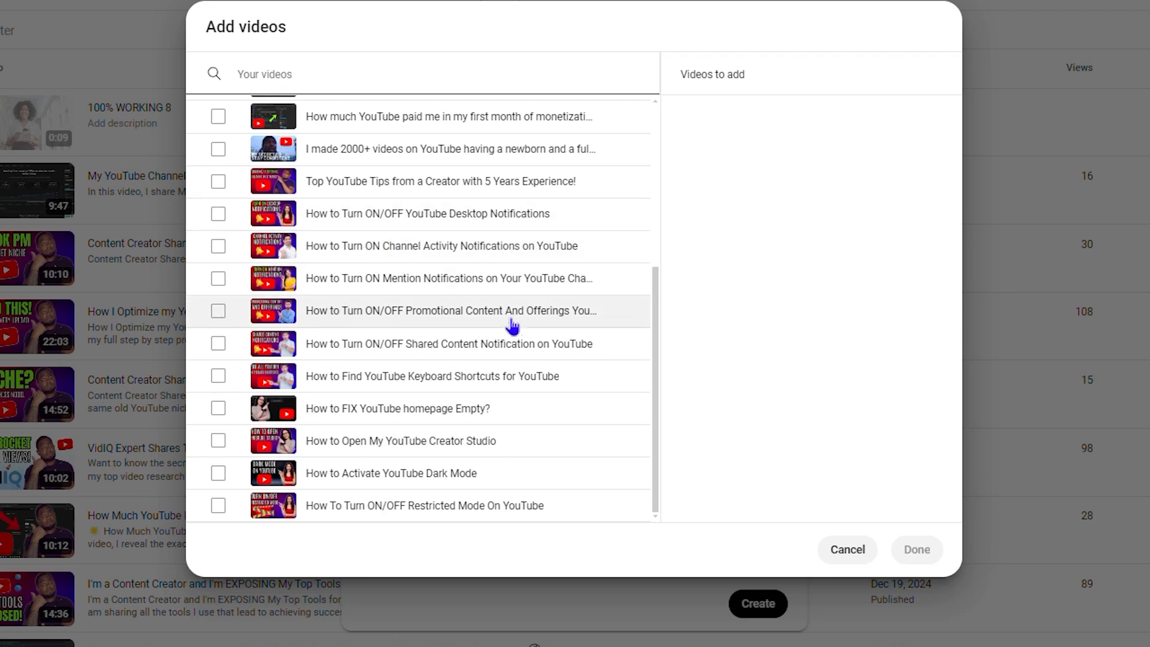
scroll(500, 287, up, 5)
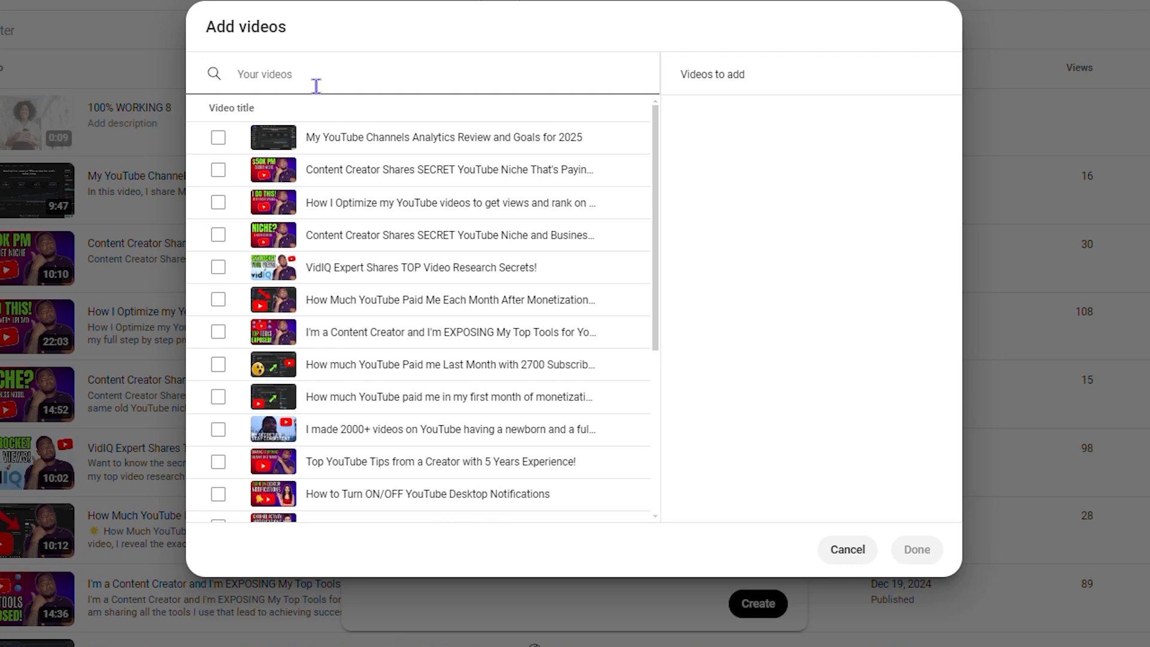
Step: Search the addable videos for "100% working", clear the search and leave the video selection without adding any
text(100%)
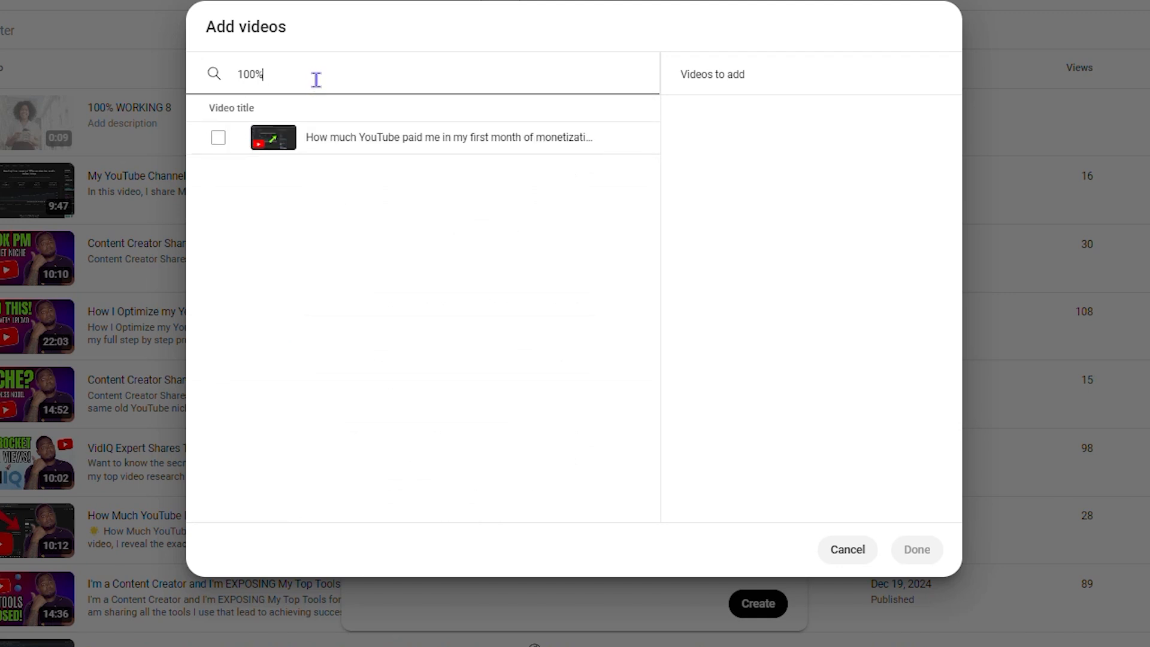
text( working)
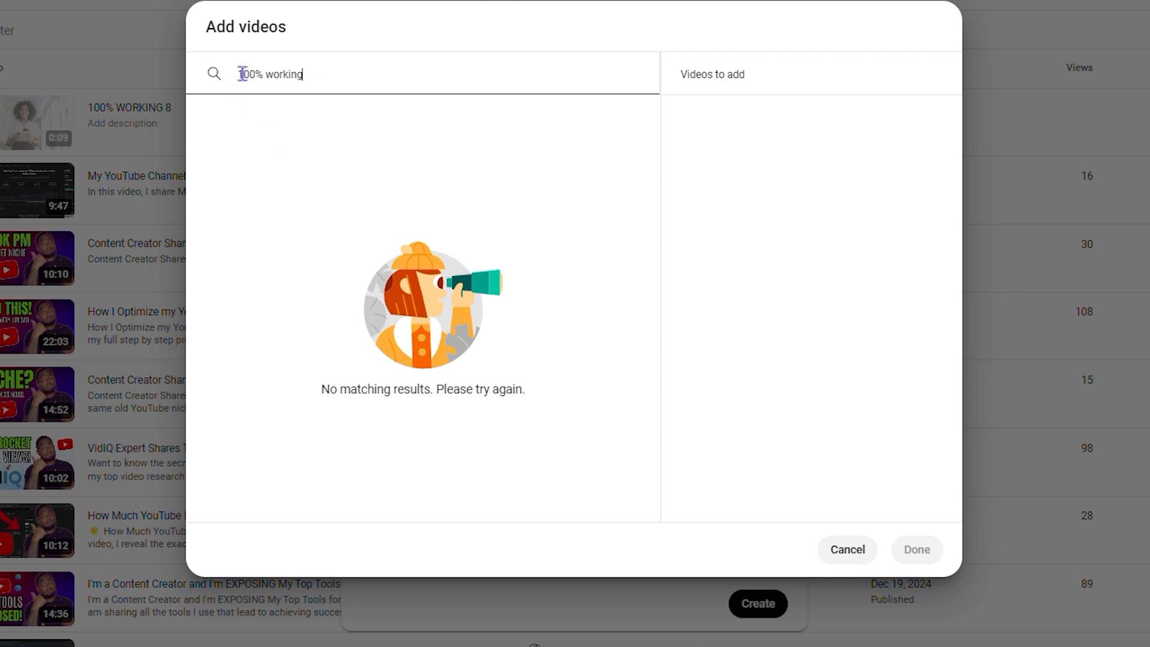
drag(363, 82, 193, 77)
key(BackSpace)
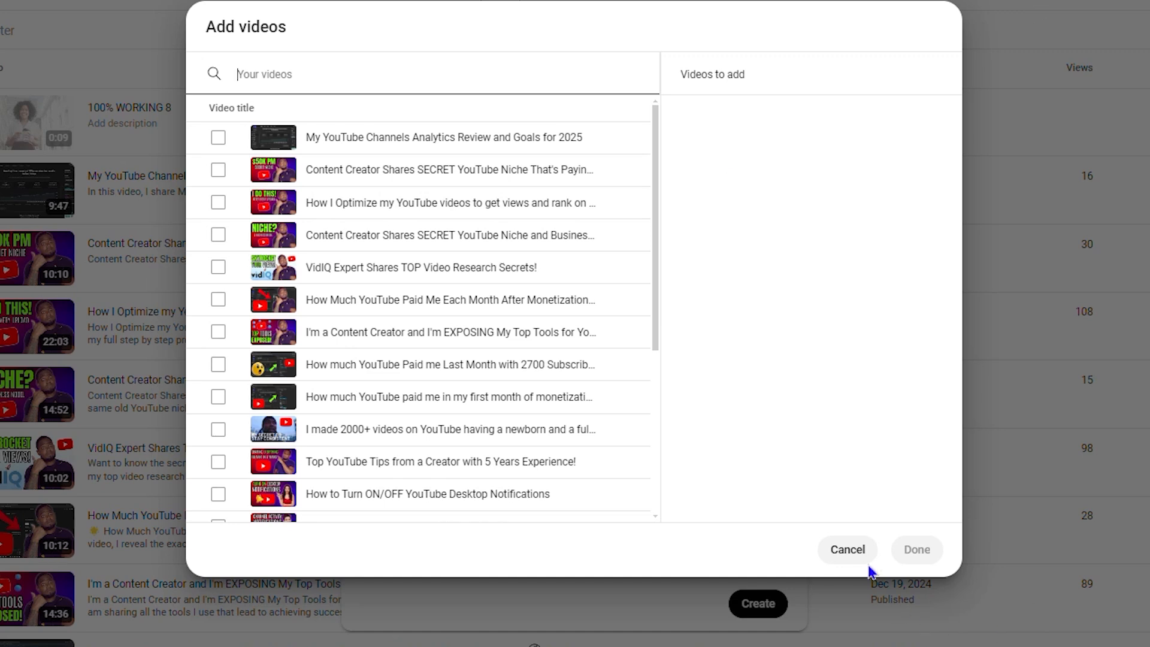
click(851, 552)
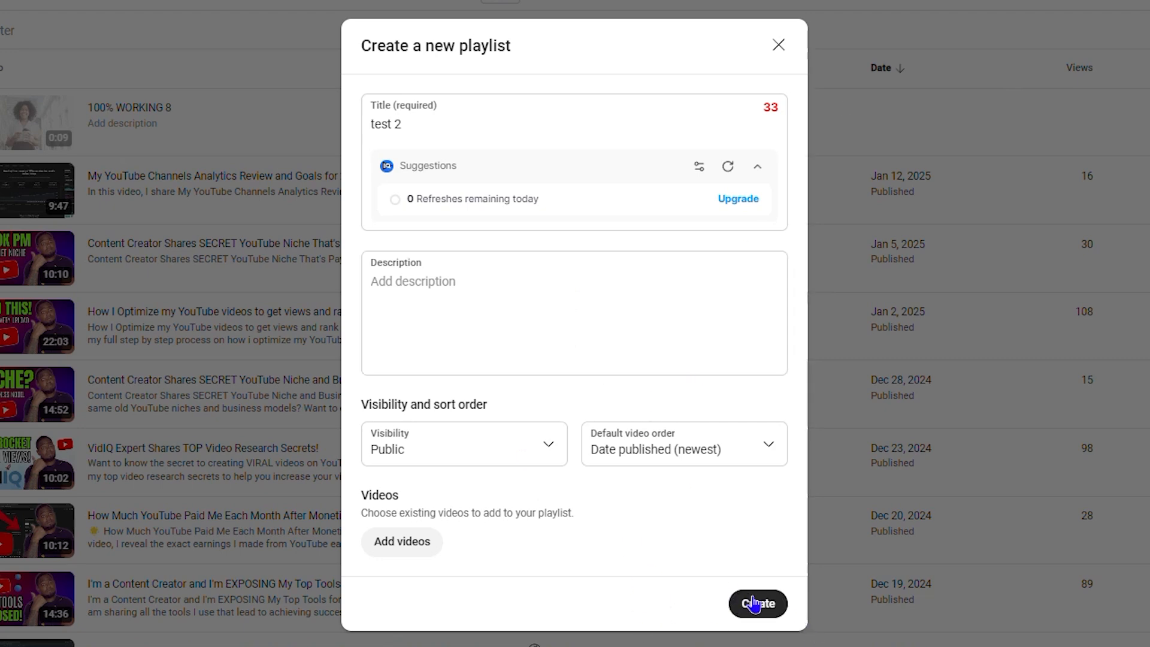
Step: Add the video "My YouTube Channels Analytics Review and Goals for 2025" to the "test 2" playlist and create the playlist
click(411, 545)
click(277, 149)
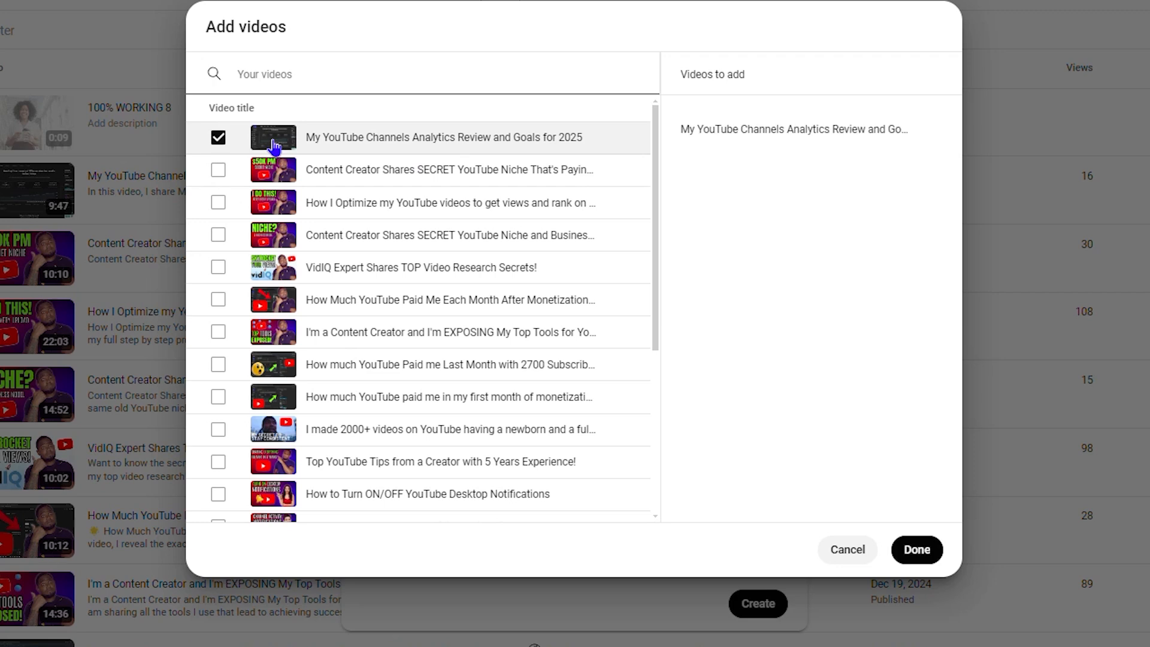
click(916, 550)
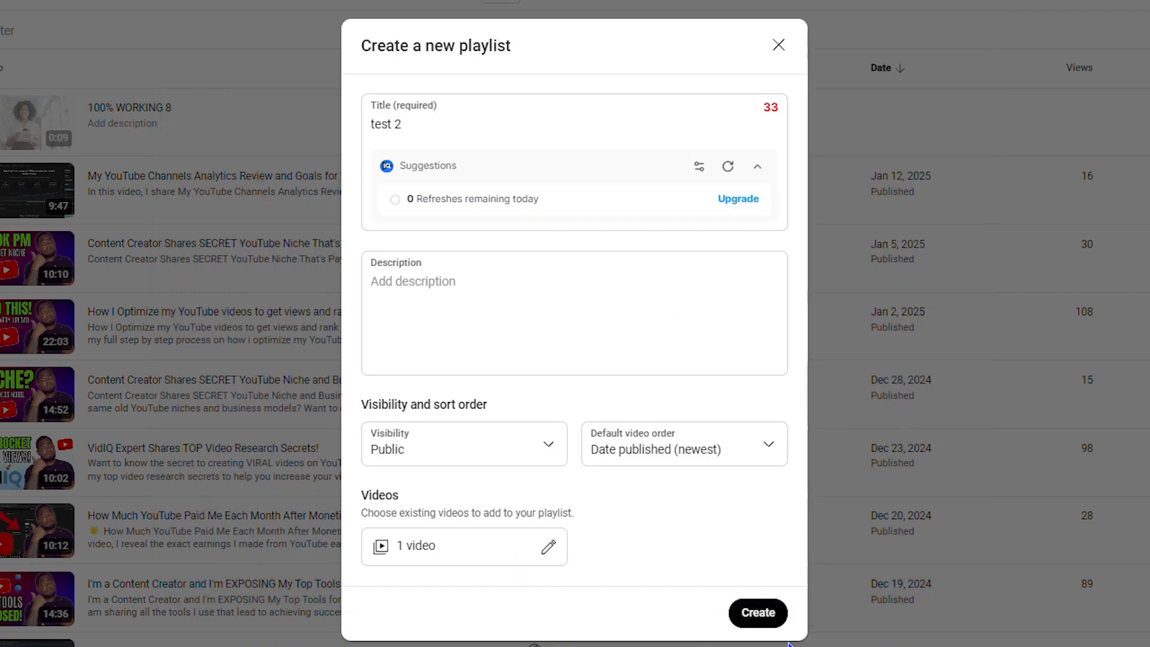
click(758, 614)
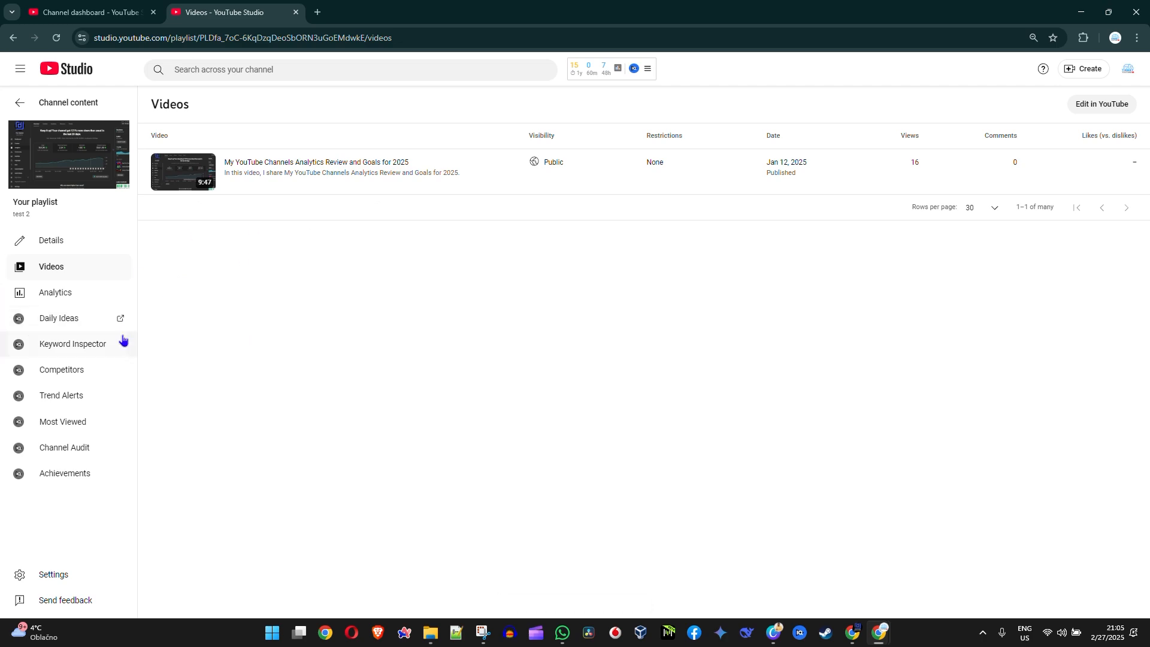
Step: Return to the channel content, go to its playlists and delete the "Test" playlist
click(20, 105)
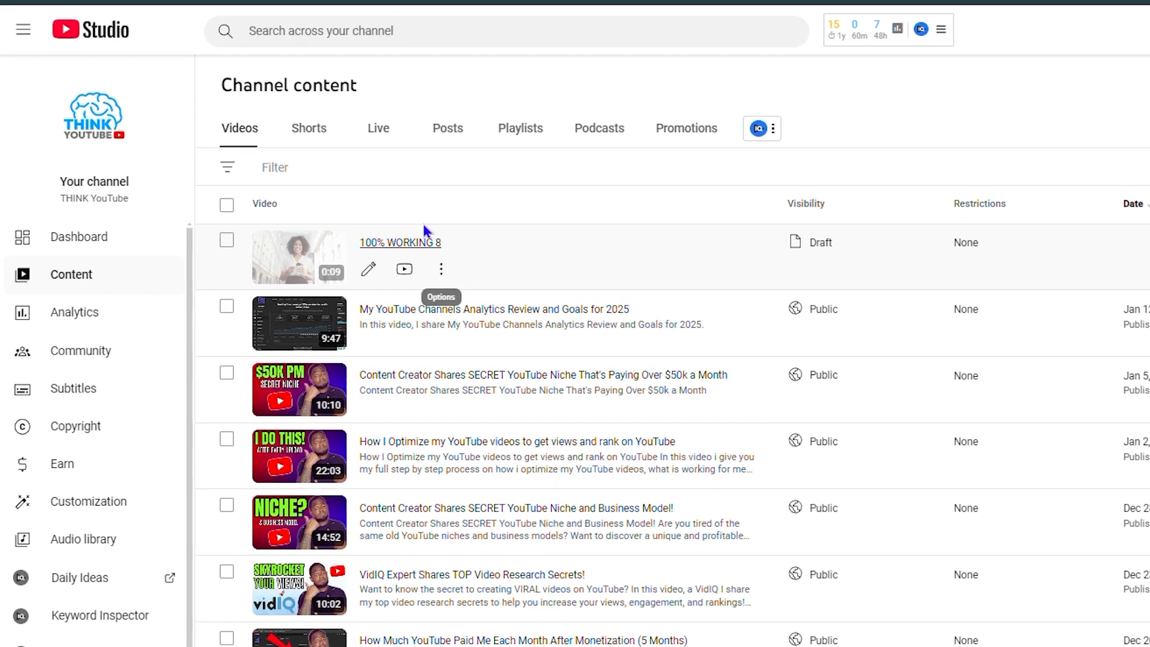
click(556, 142)
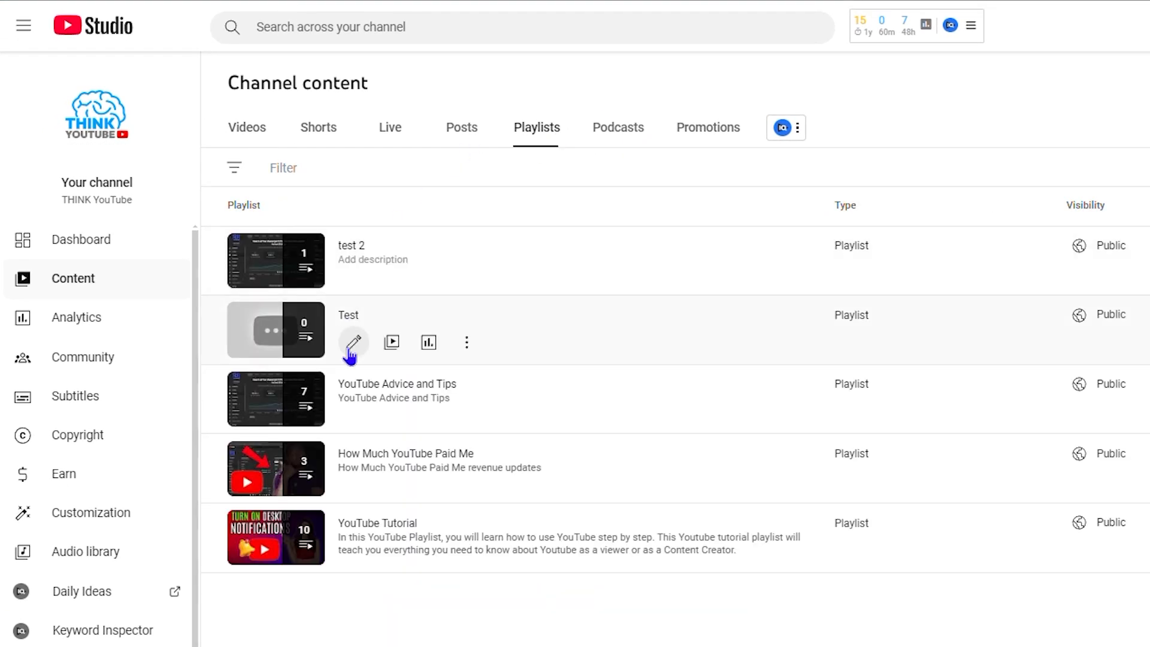
click(467, 342)
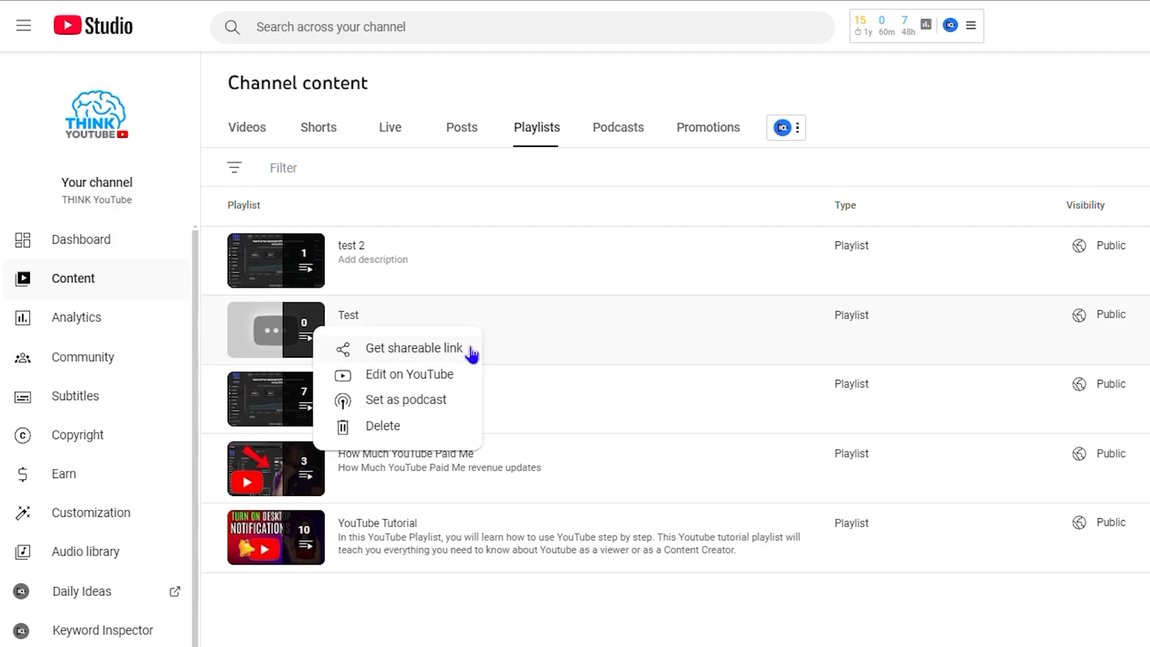
click(389, 429)
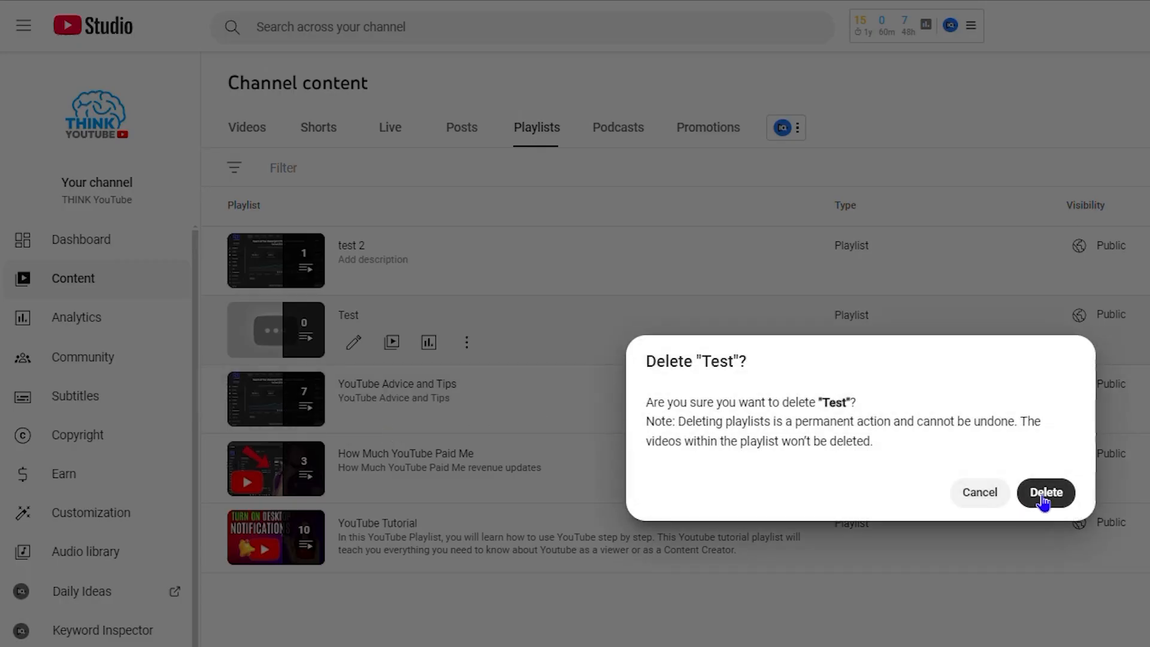
click(1046, 497)
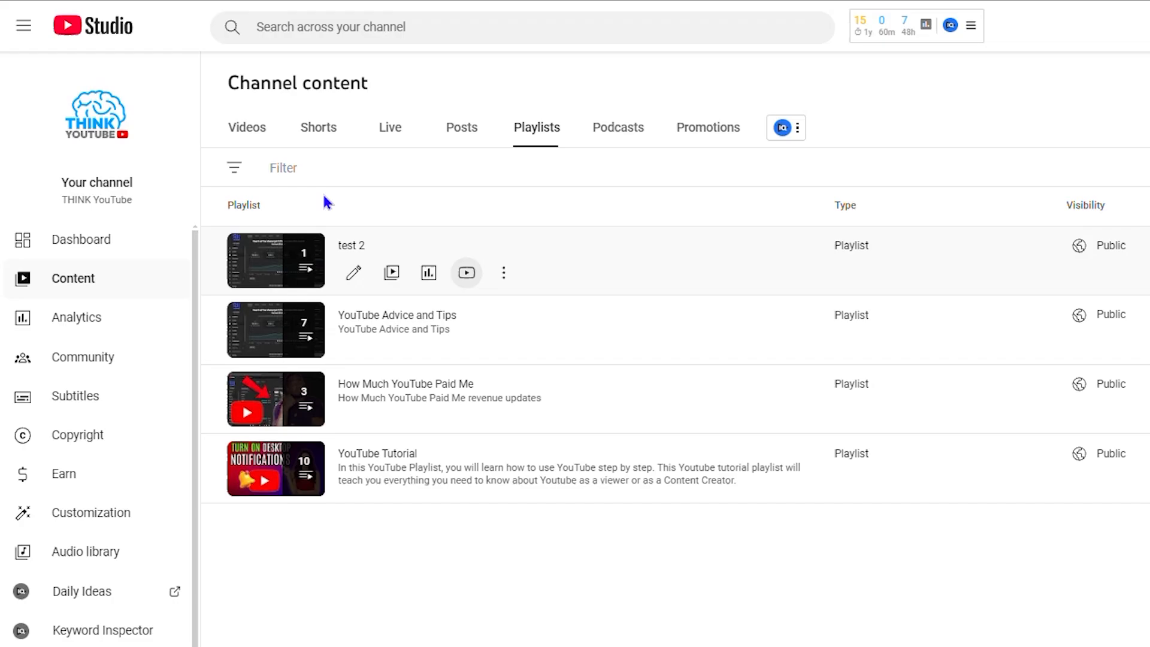
Step: Delete the "test 2" playlist from the channel's playlists
click(503, 273)
click(426, 357)
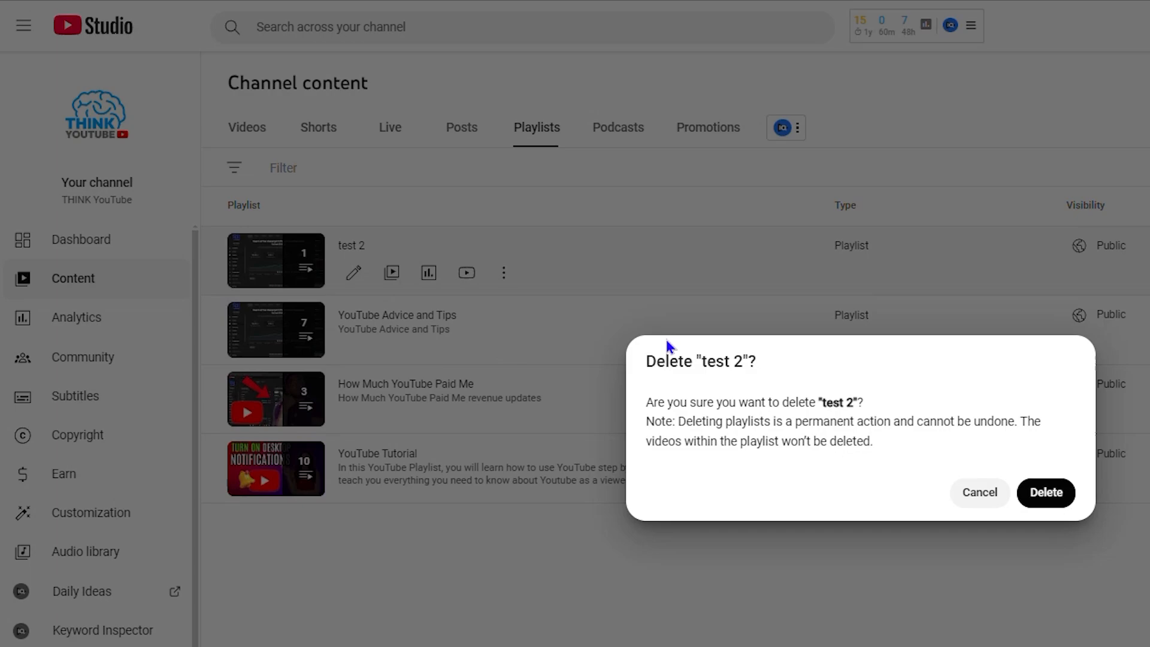
click(1067, 496)
Step: Permanently delete the draft video "100% WORKING 8" from the channel's videos, acknowledging that this cannot be undone
click(92, 278)
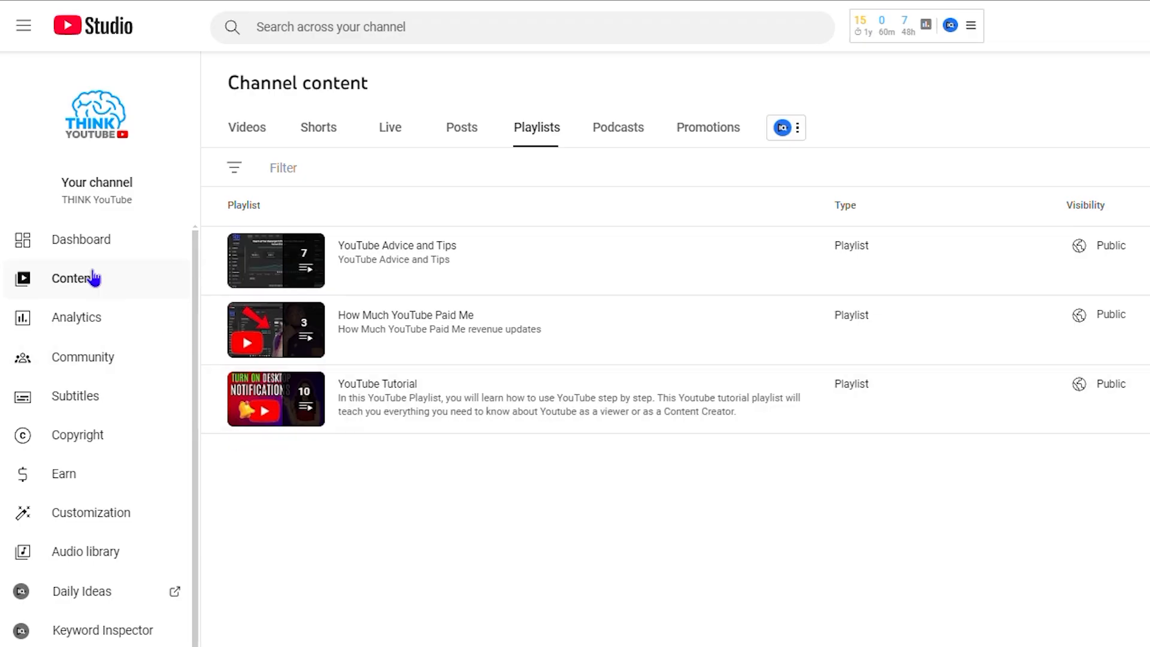
click(455, 274)
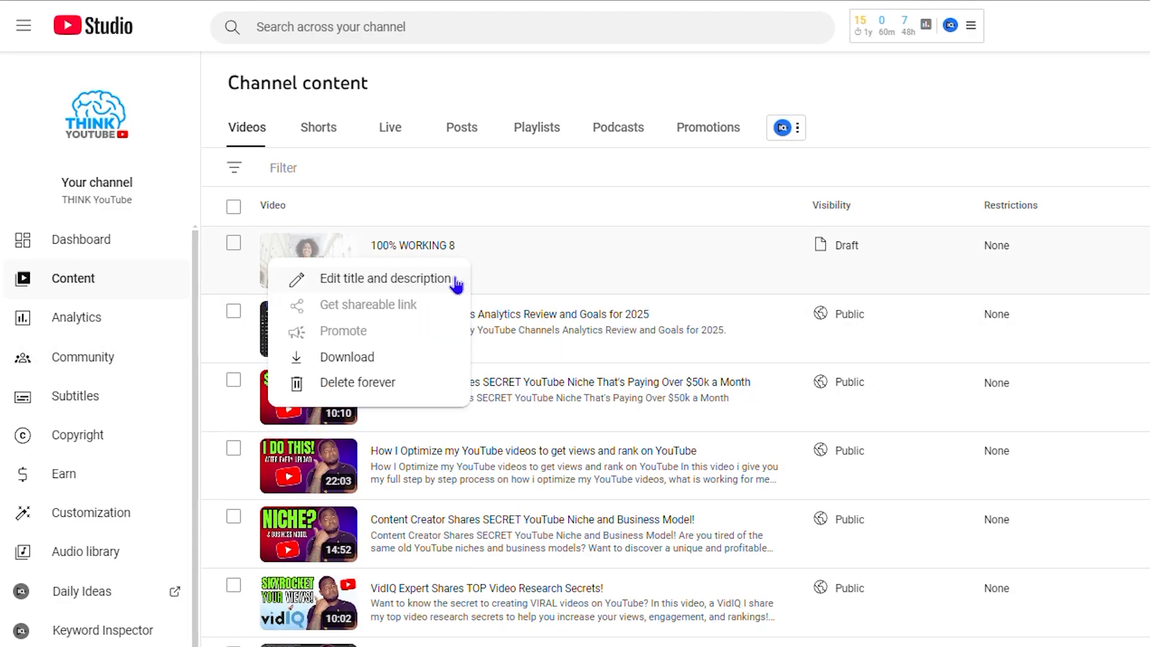
click(366, 384)
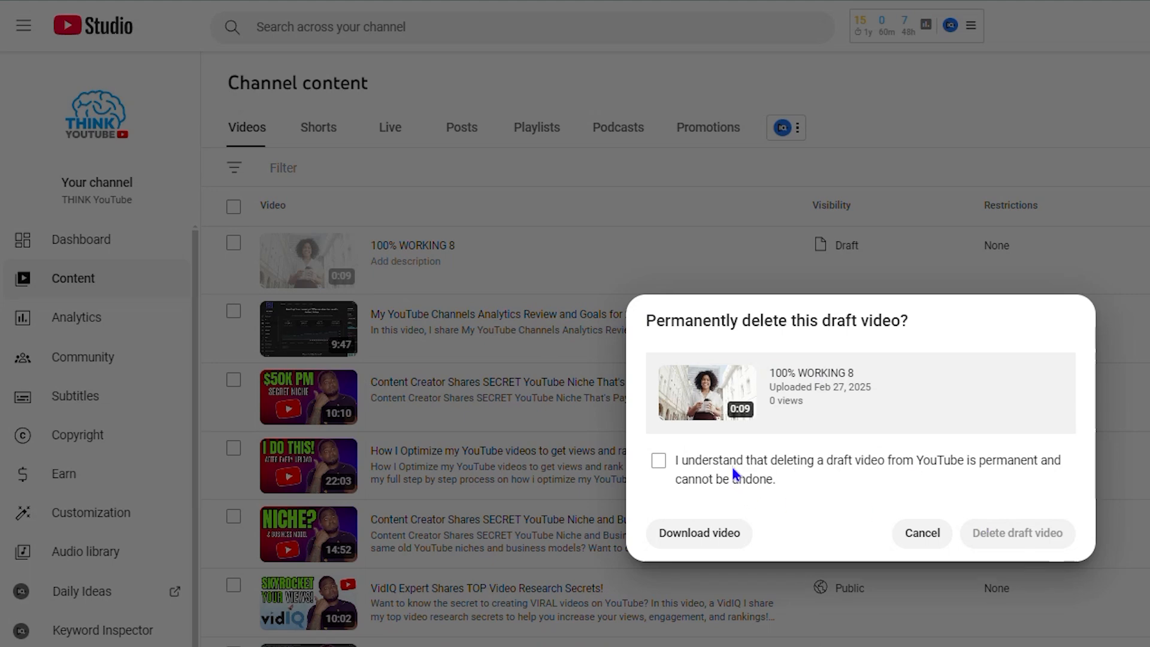
click(659, 461)
click(1046, 531)
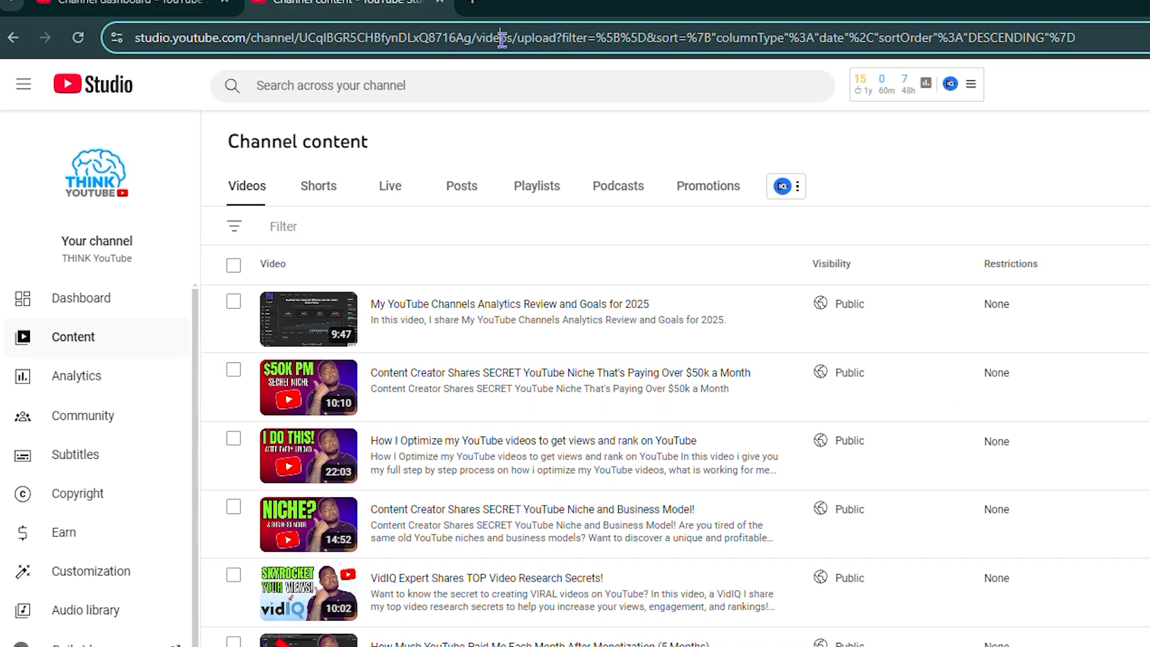
Step: Go to youtube.com and open the signed-in account's own channel page
click(502, 38)
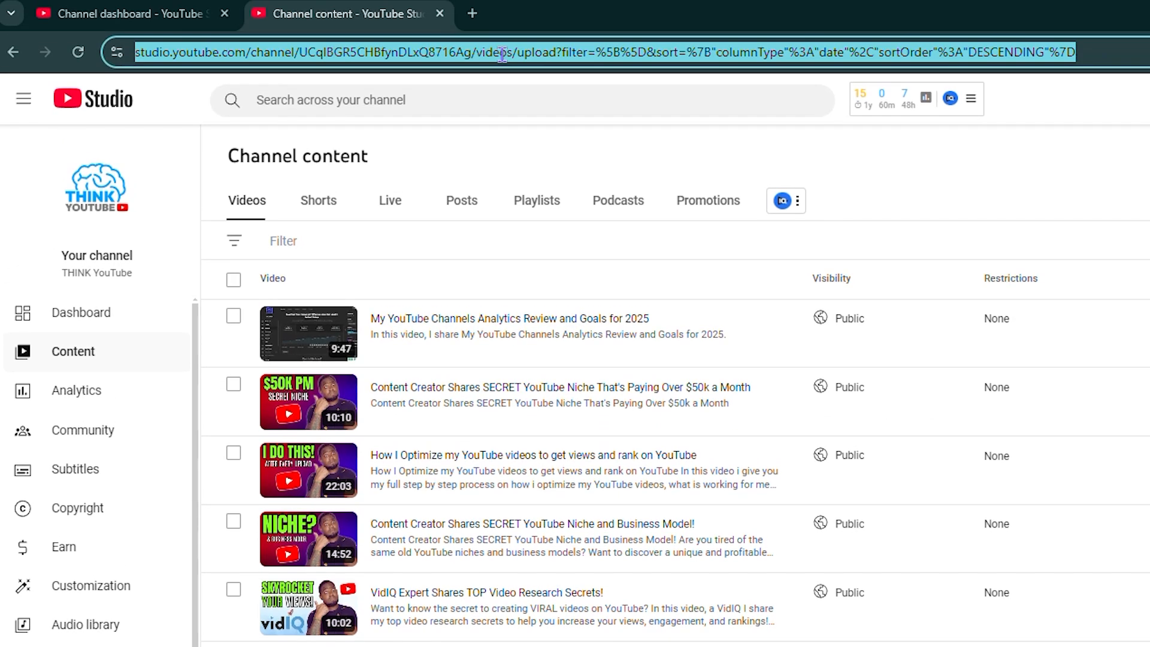
text(youtube.com)
key(Return)
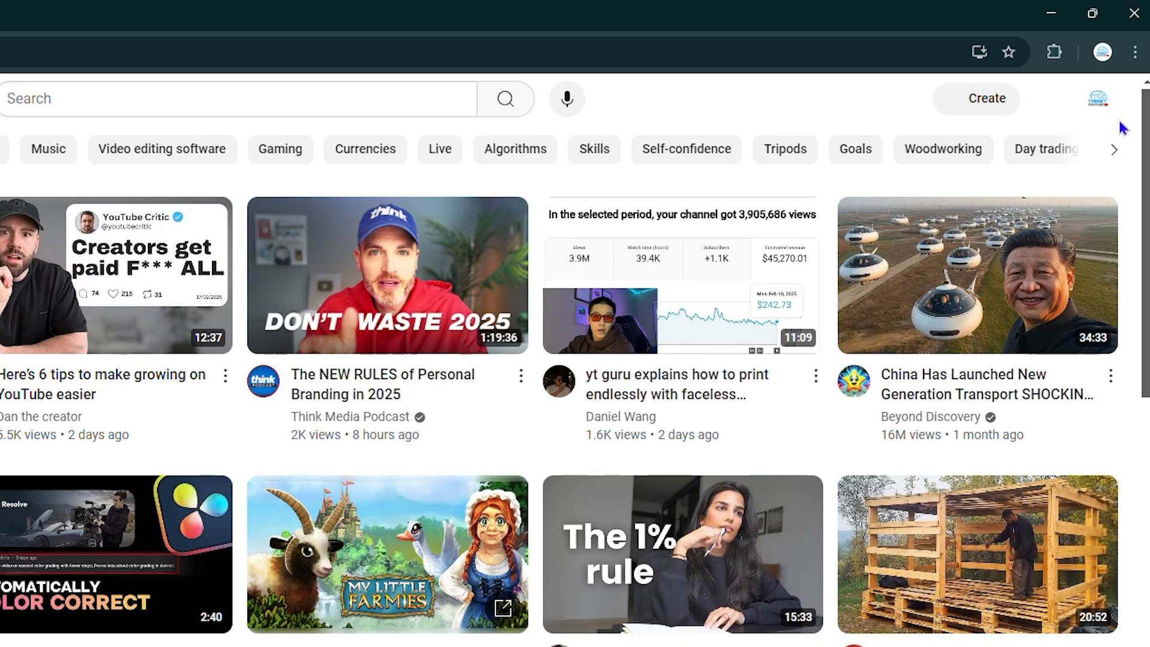
click(1098, 99)
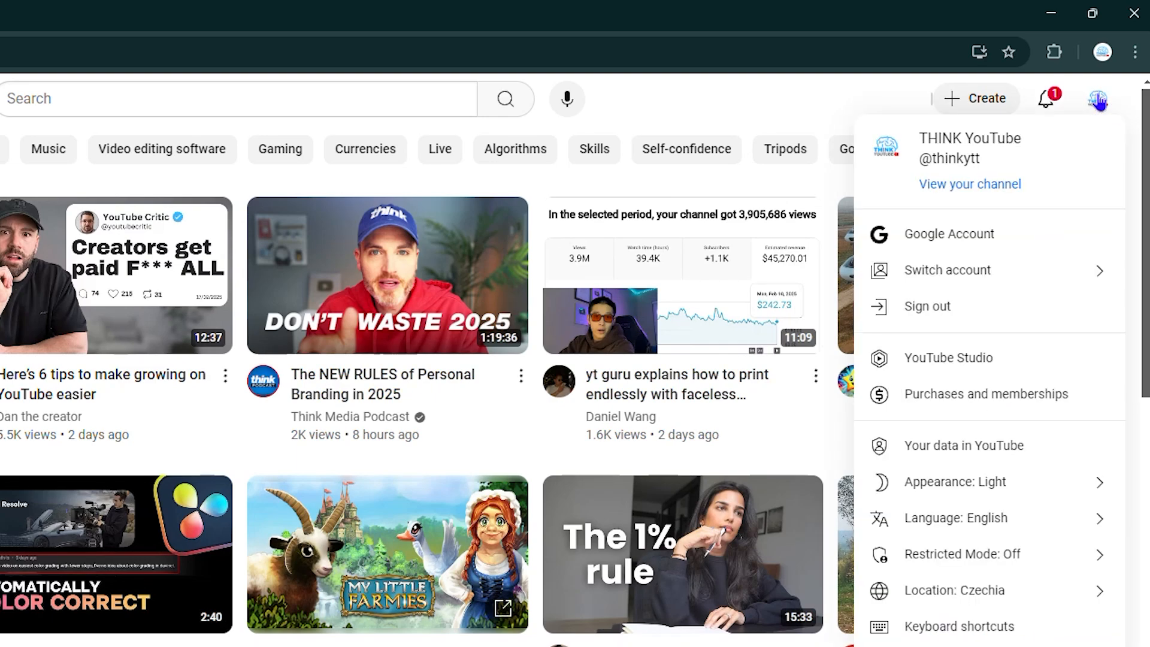
click(970, 184)
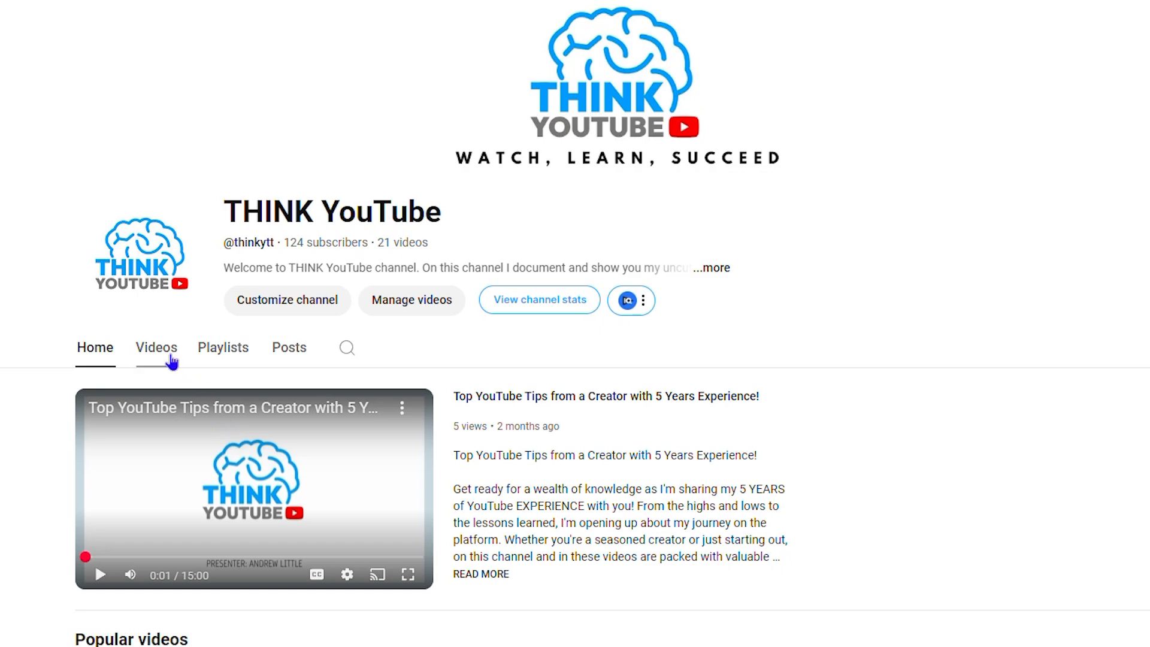
Step: Browse the channel's uploaded videos, open "My YouTube Channels Analytics Review and Goals for 2025" and pause its playback
click(158, 350)
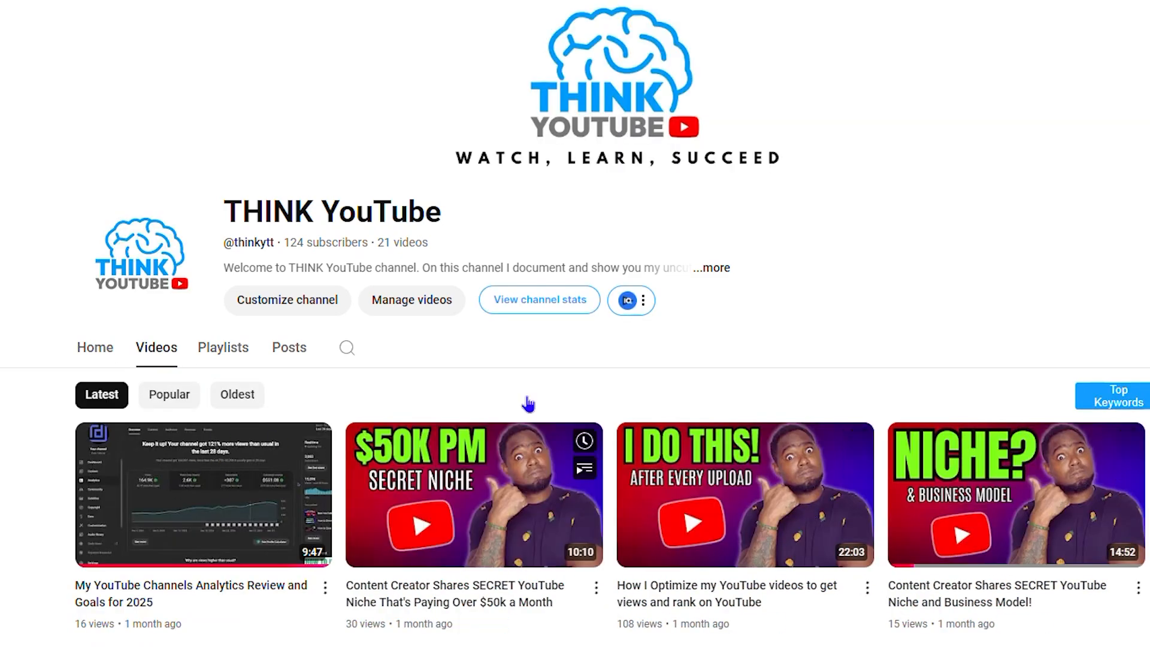
scroll(782, 426, down, 4)
scroll(782, 427, down, 3)
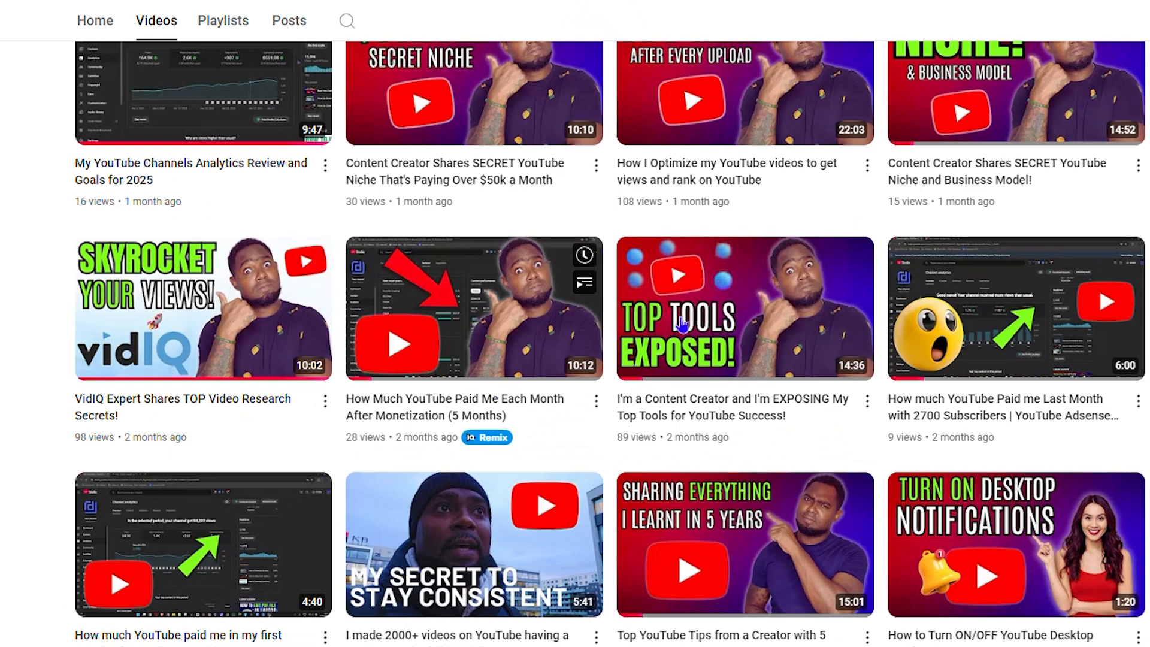
scroll(360, 284, up, 6)
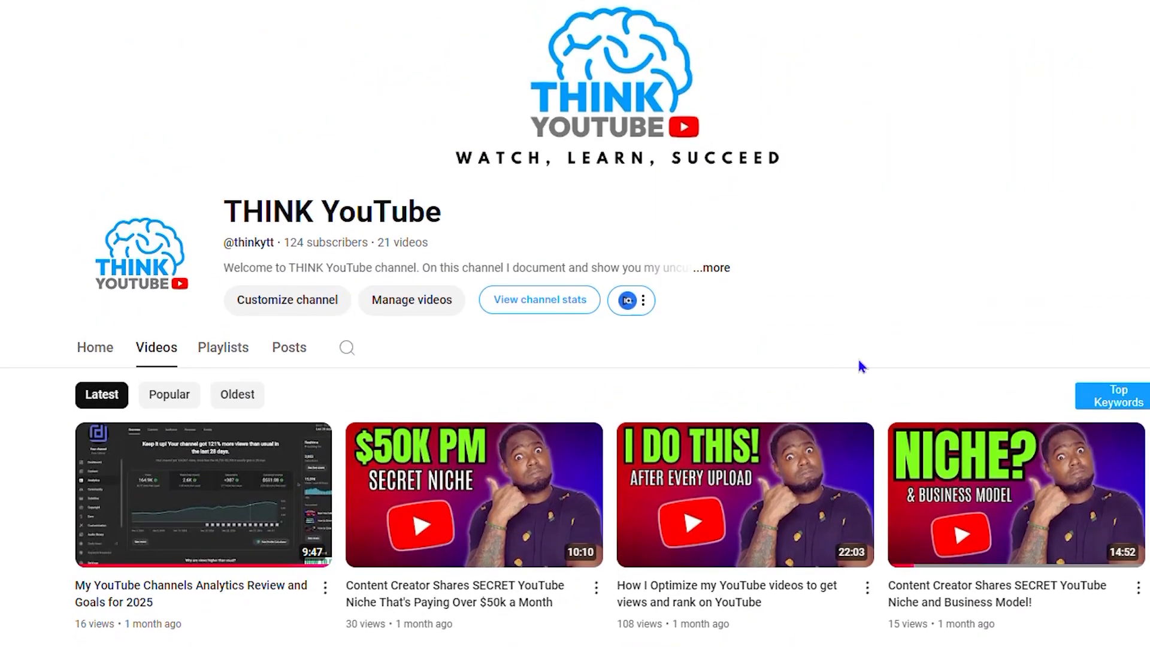
scroll(858, 360, down, 15)
scroll(603, 306, up, 15)
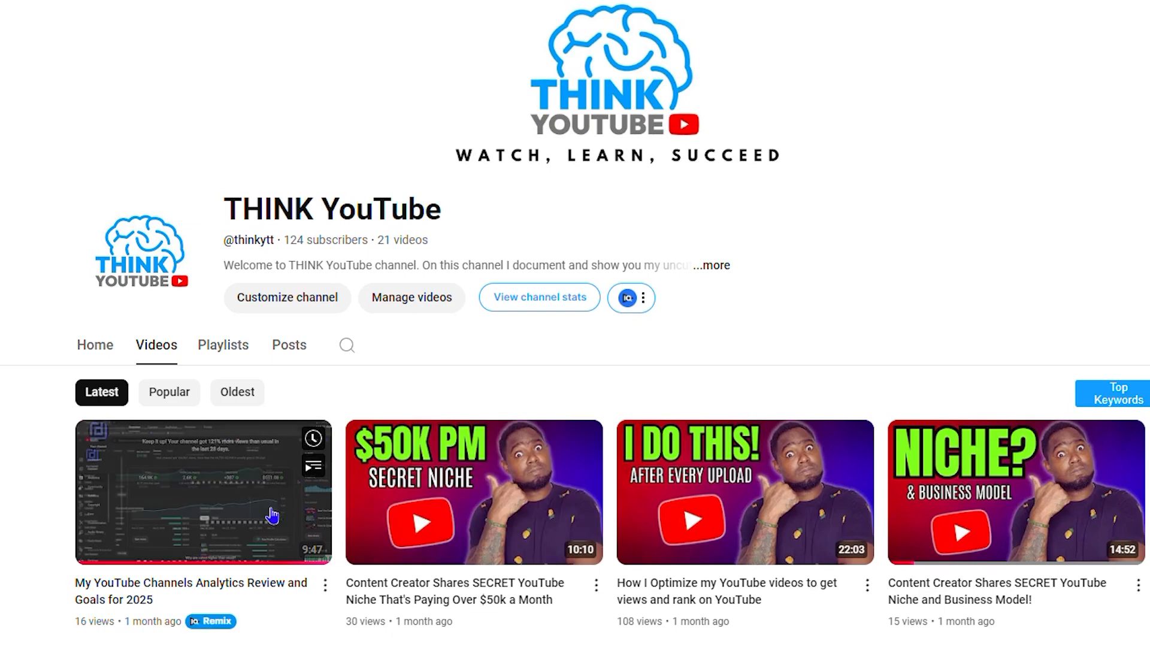
click(264, 442)
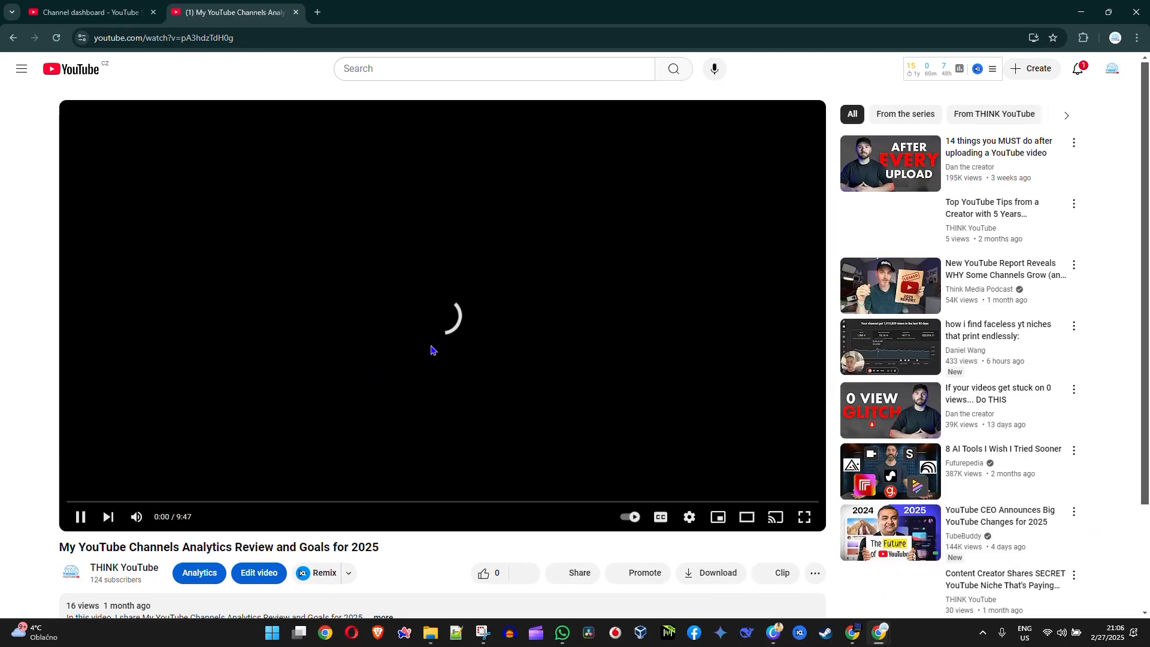
click(433, 337)
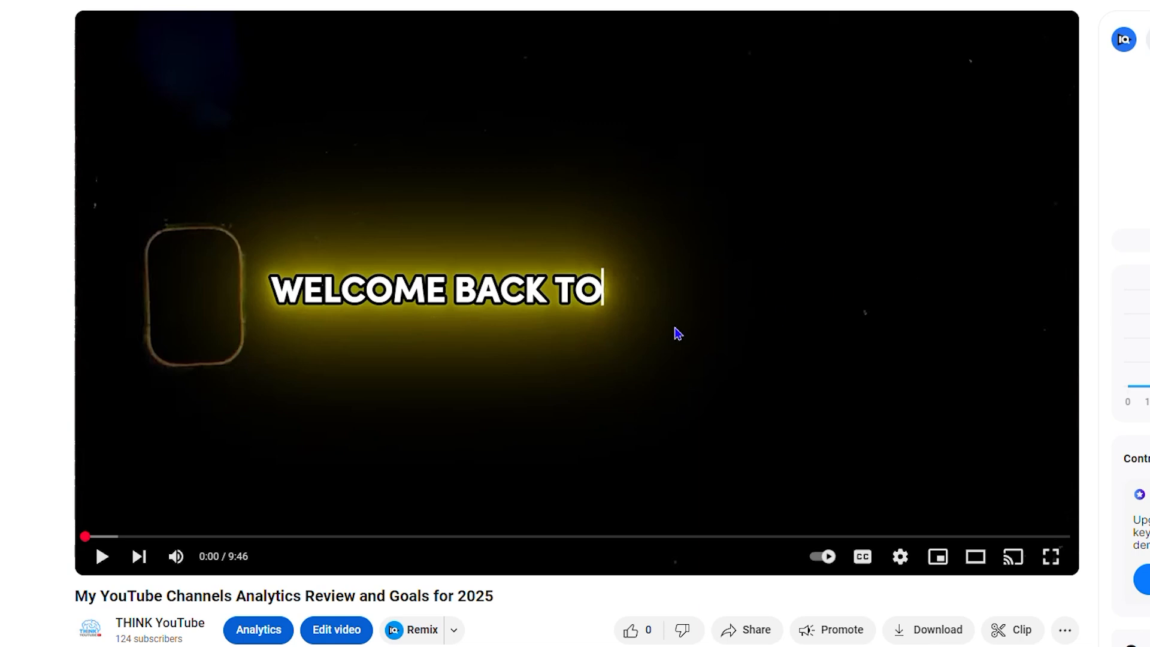
Step: Open the list of playlists the paused video can be saved to from its watch page
scroll(660, 278, down, 1)
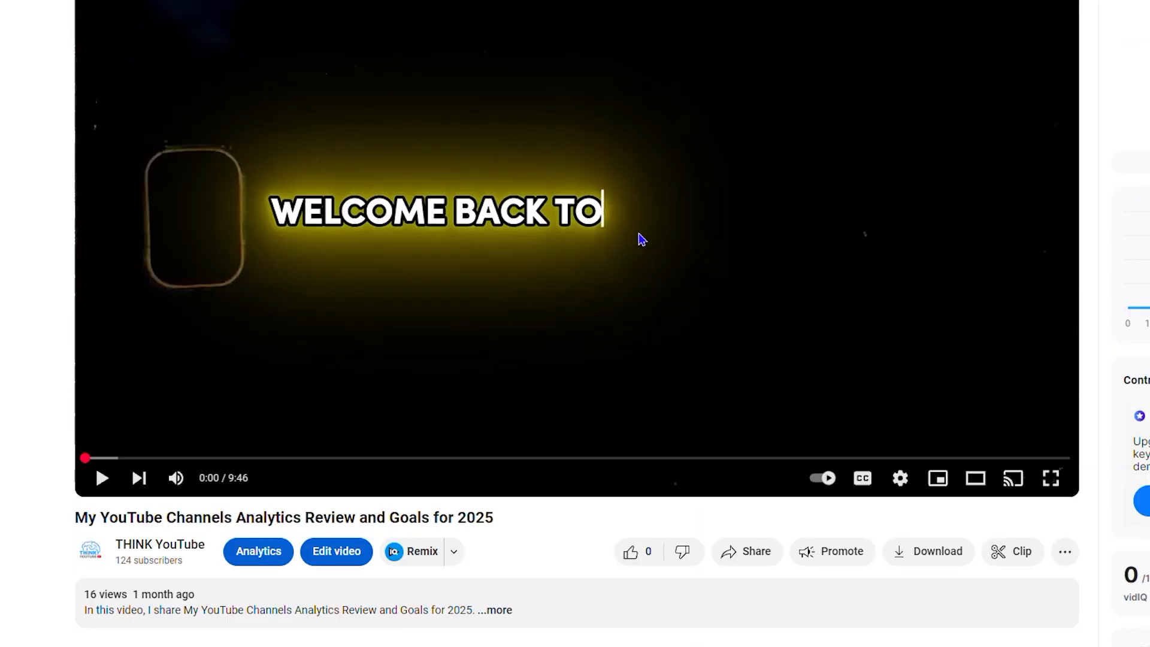
scroll(665, 312, up, 1)
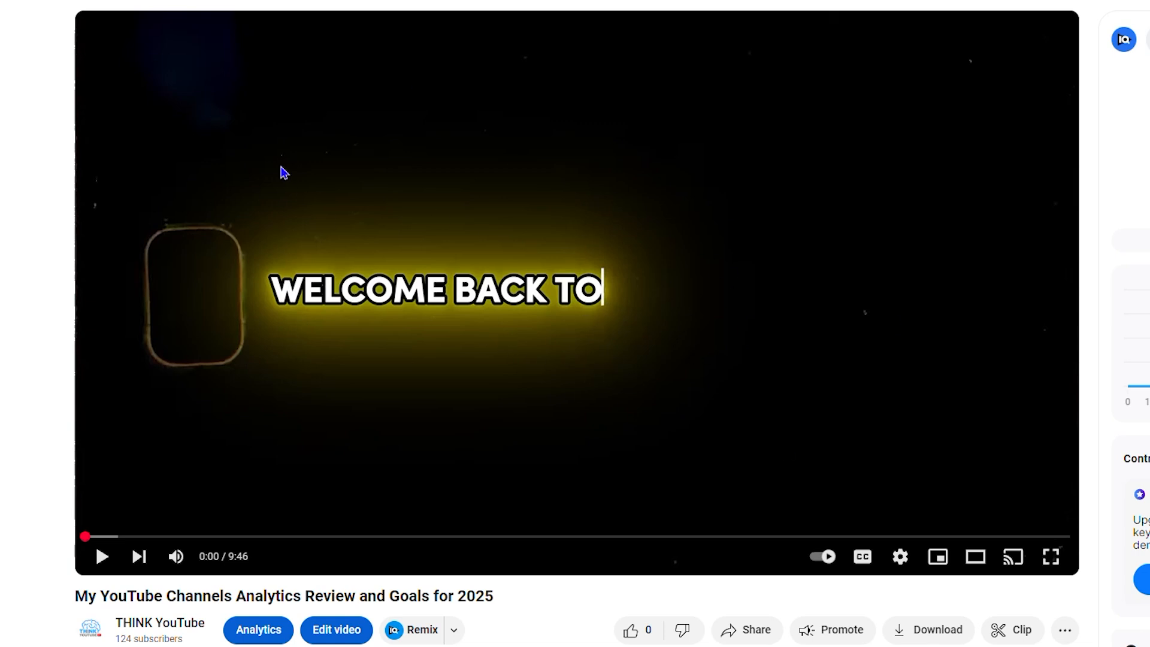
scroll(479, 195, down, 2)
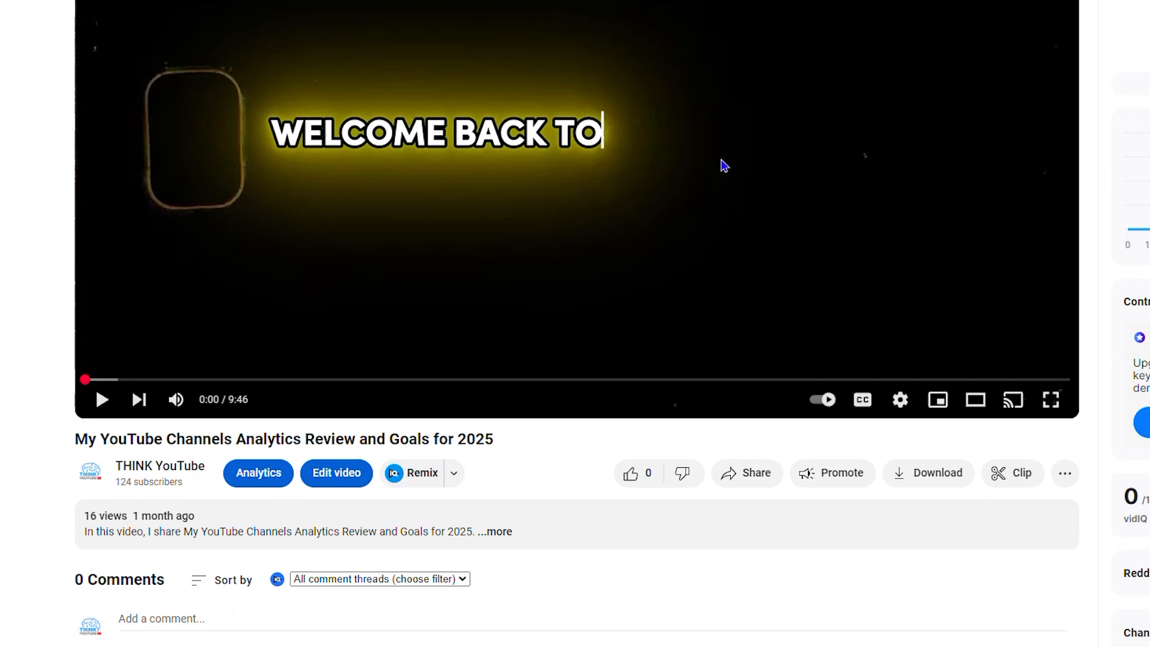
scroll(664, 241, up, 1)
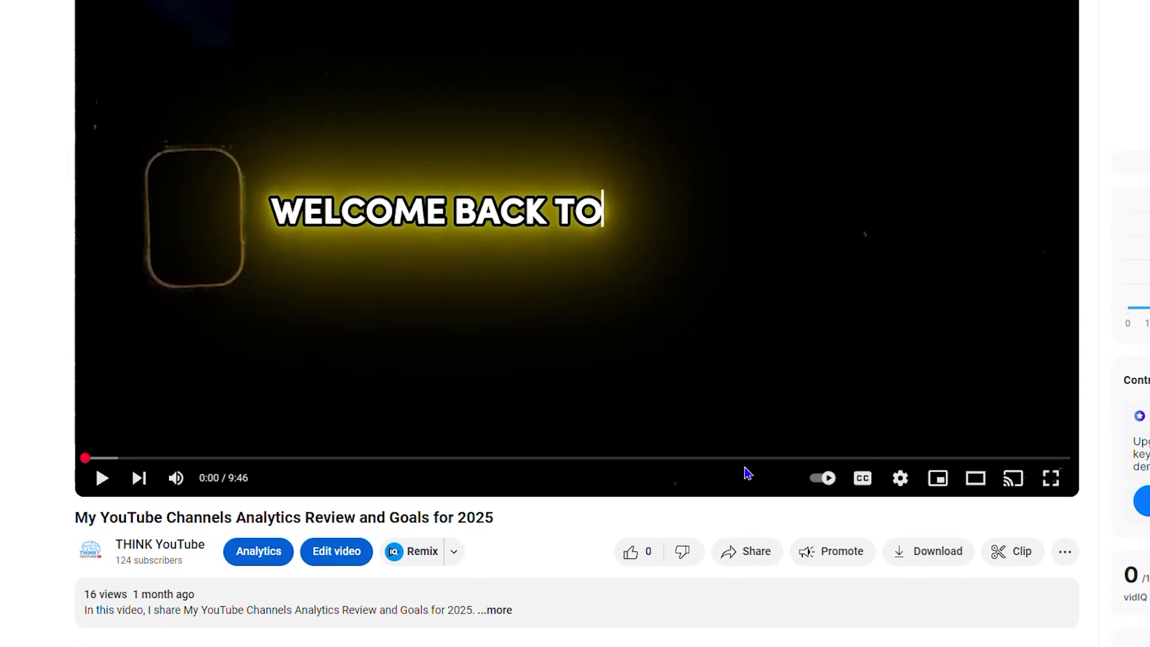
click(1066, 553)
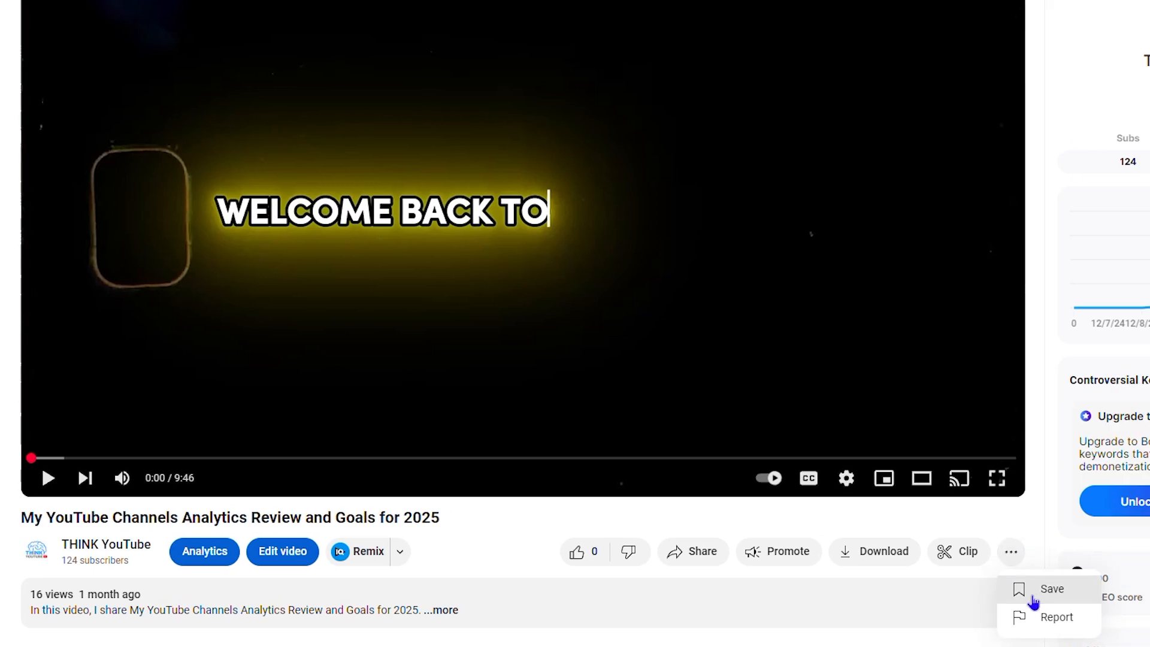
click(1029, 593)
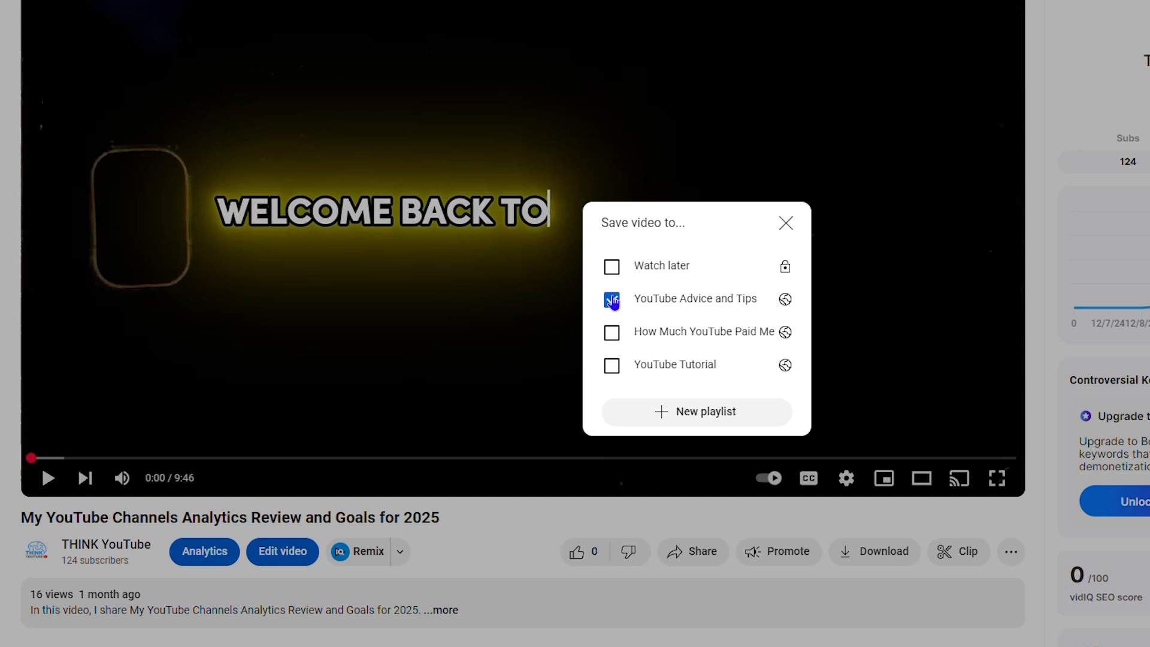
Step: Create a new playlist titled "test" with Public visibility and save the current video to it
click(663, 418)
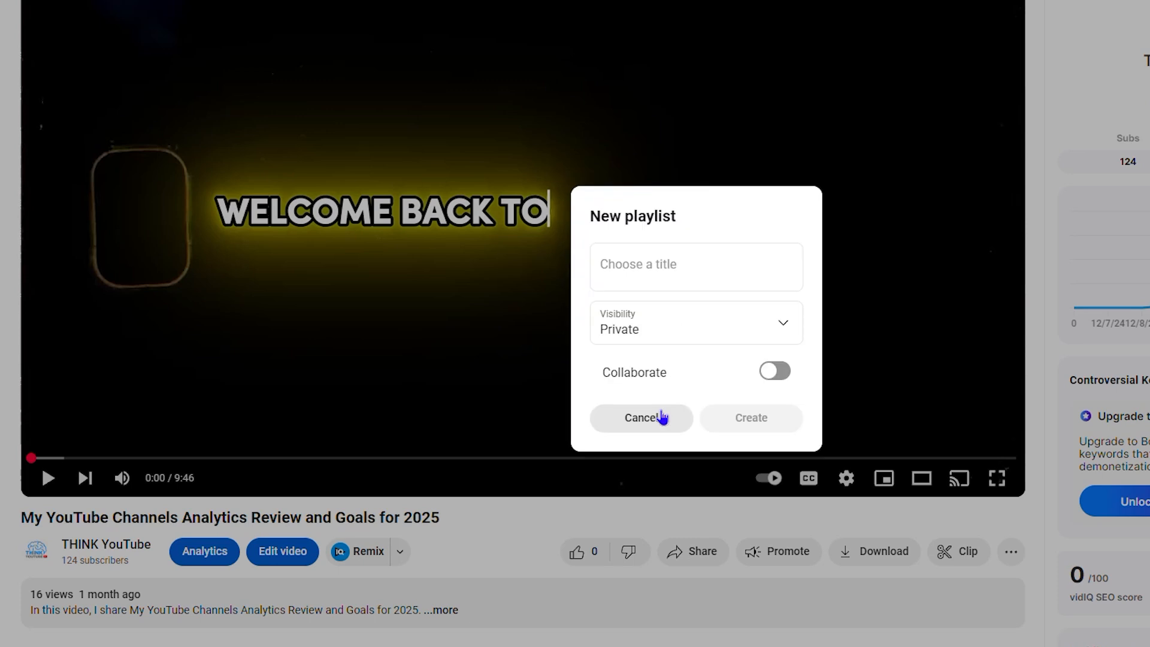
click(658, 269)
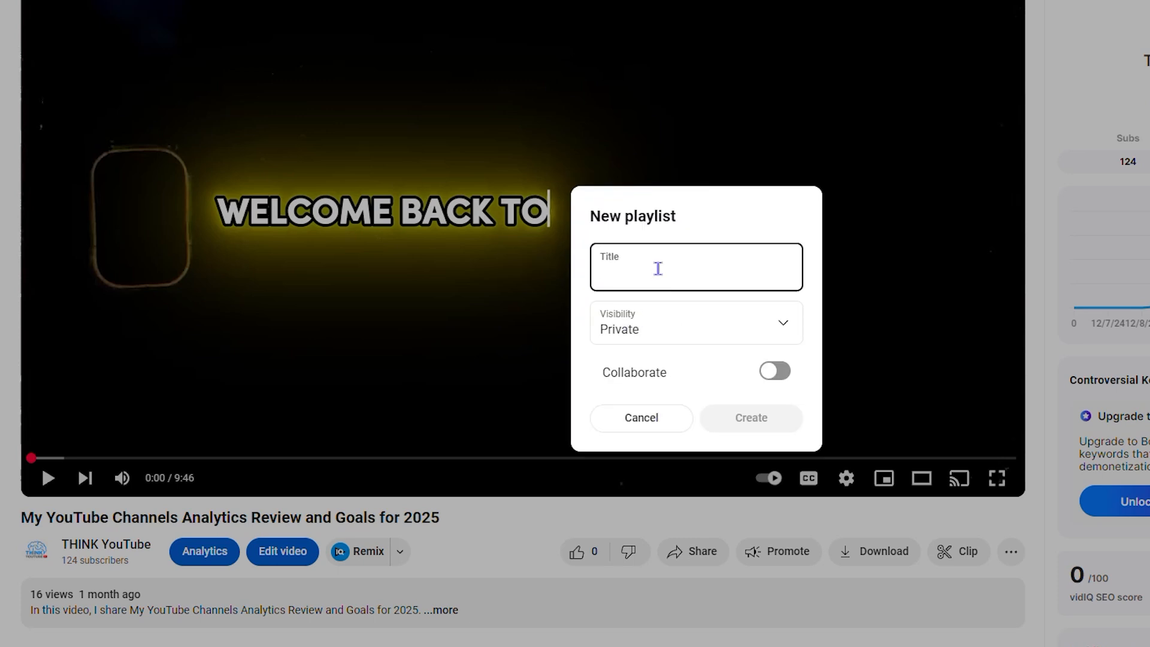
text(test)
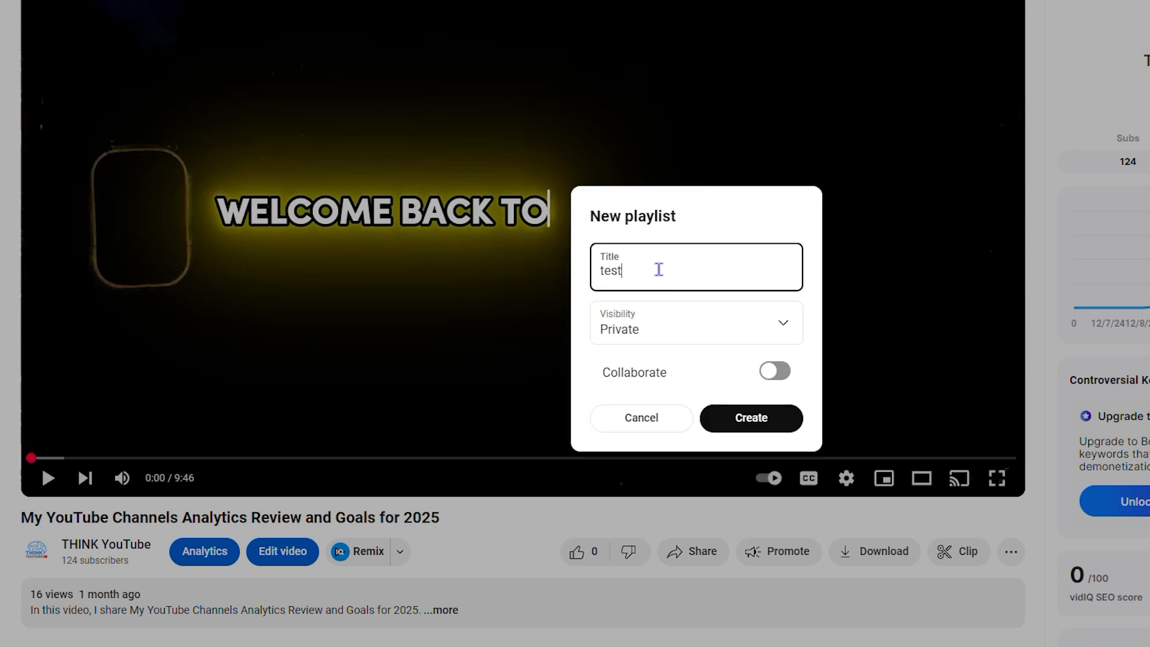
click(782, 342)
click(651, 403)
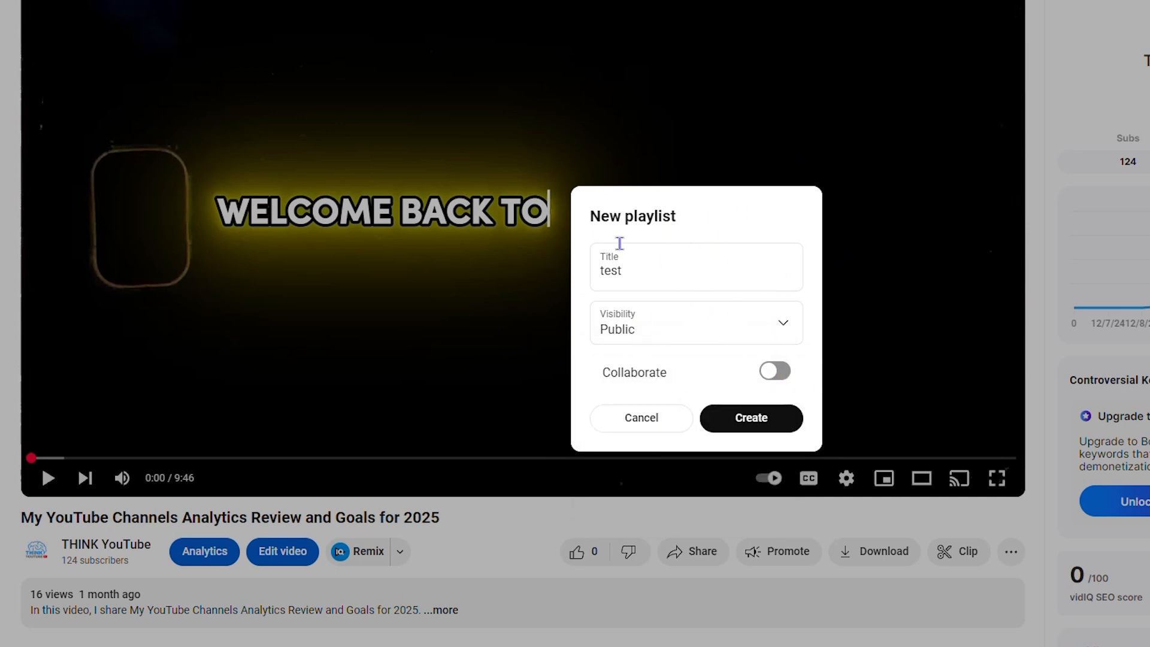
click(760, 424)
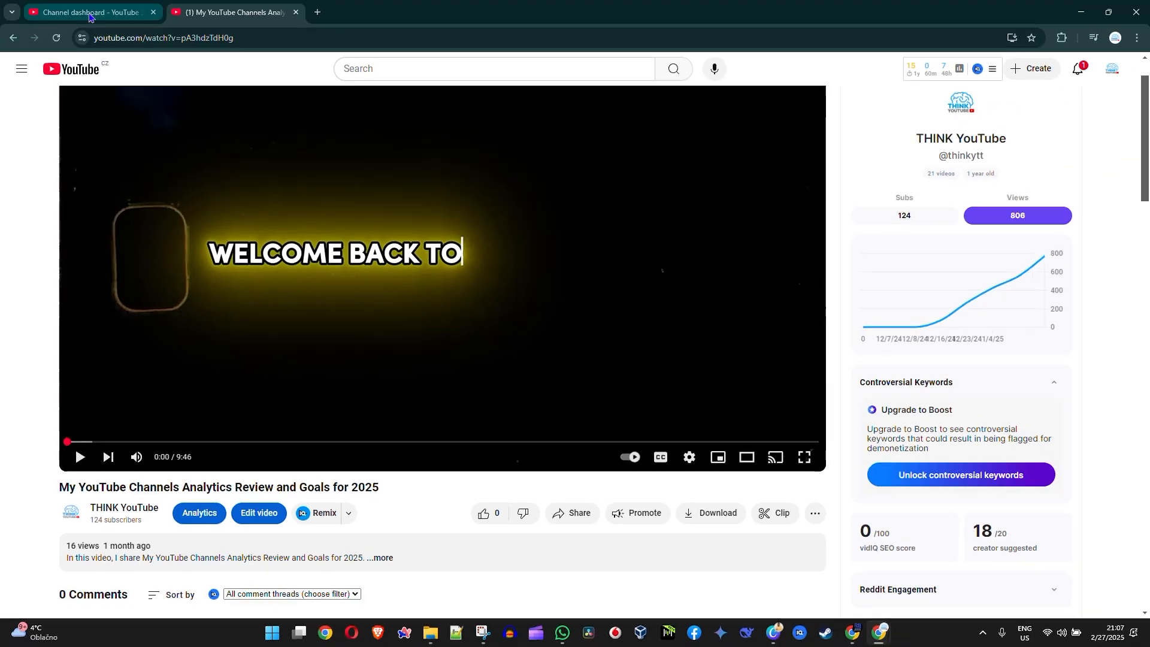
Step: Switch to YouTube Studio, open the list of the channel's playlists and dismiss the podcast features notice
click(89, 15)
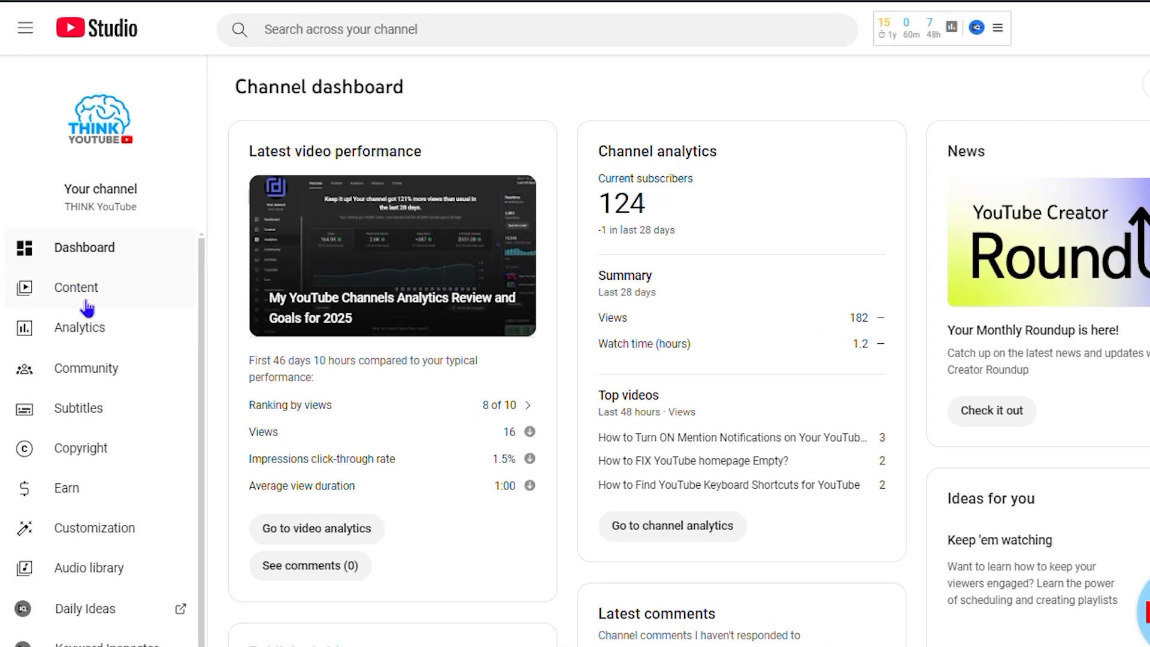
click(87, 290)
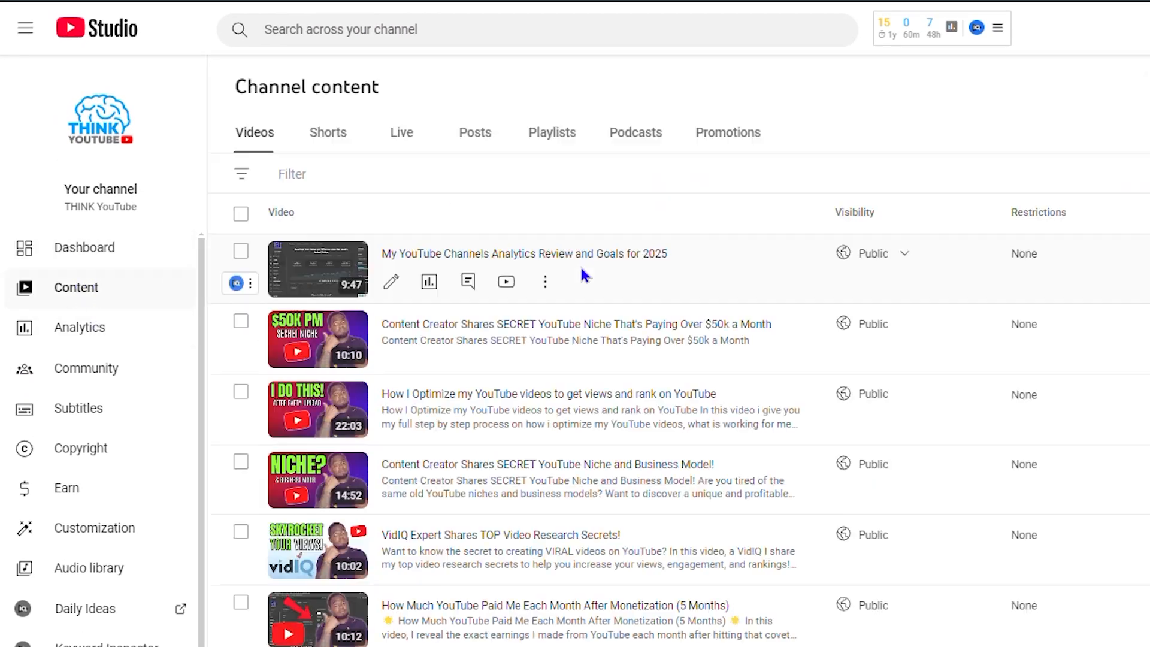
click(563, 139)
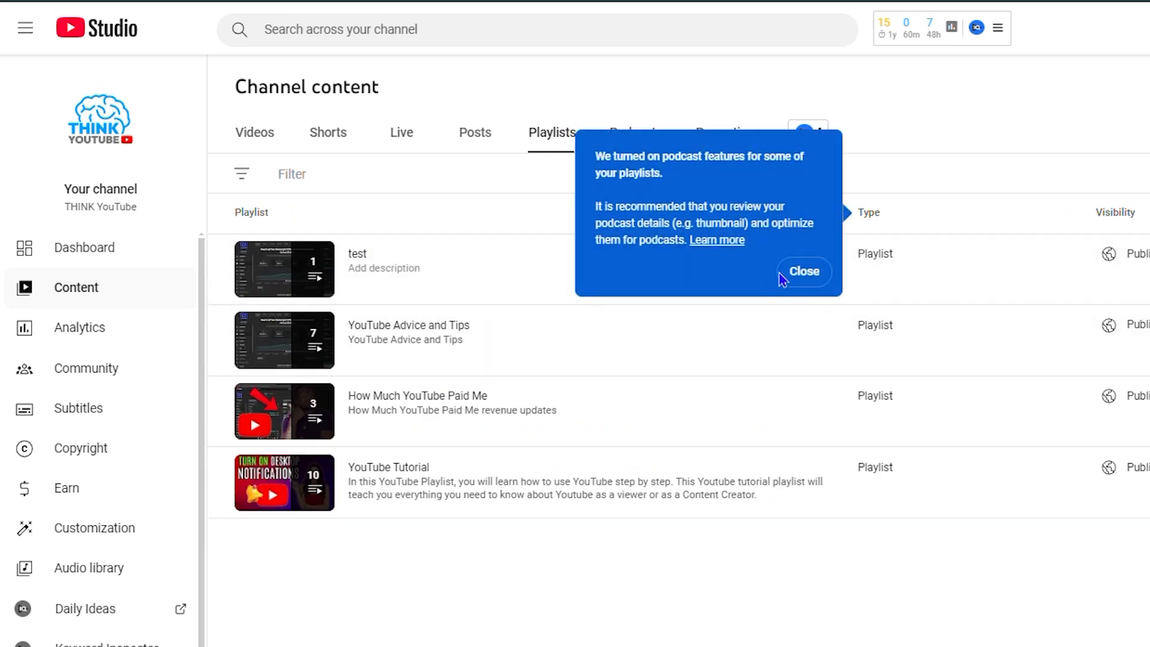
click(801, 274)
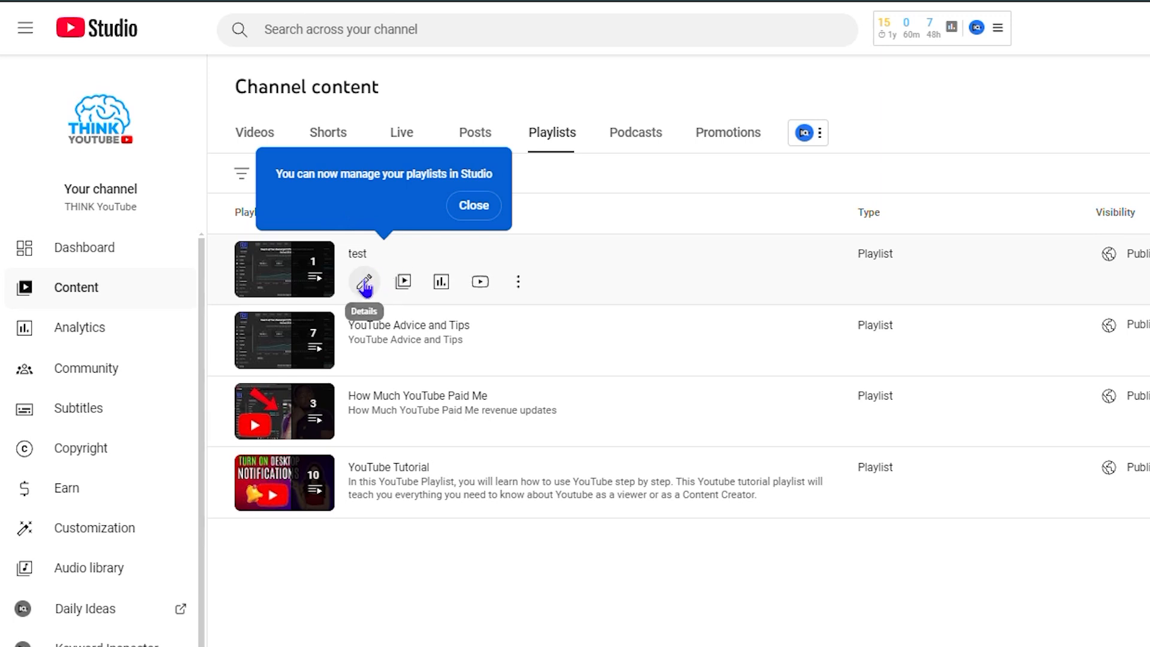
Step: Open the details of the "test" playlist and view the videos it contains
click(364, 283)
click(326, 226)
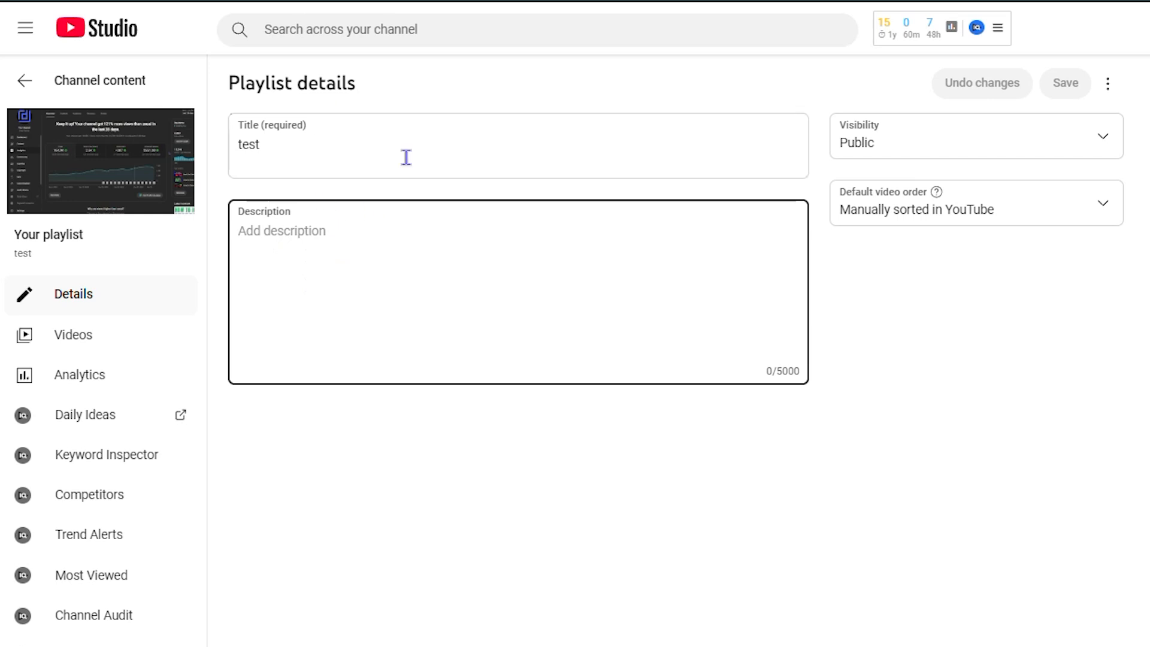
click(67, 341)
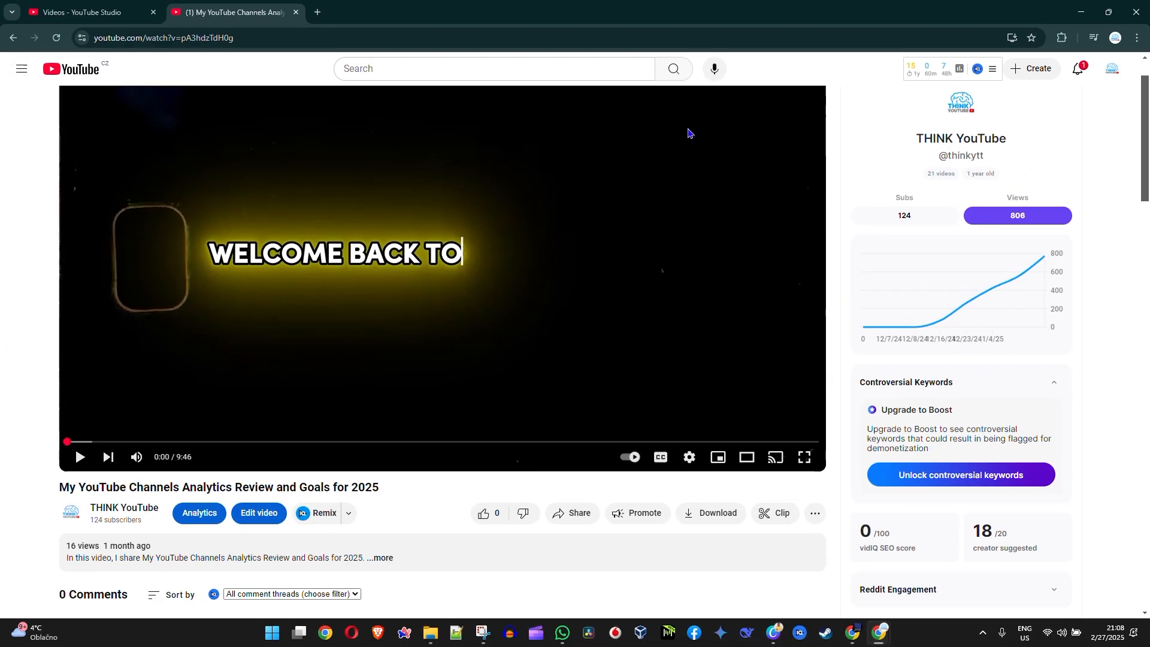
Step: Switch to the YouTube watch page and open "Content Creator Shares SECRET YouTube Niche That's Paying Over $50k a Month" from the channel's uploaded videos
scroll(608, 371, up, 1)
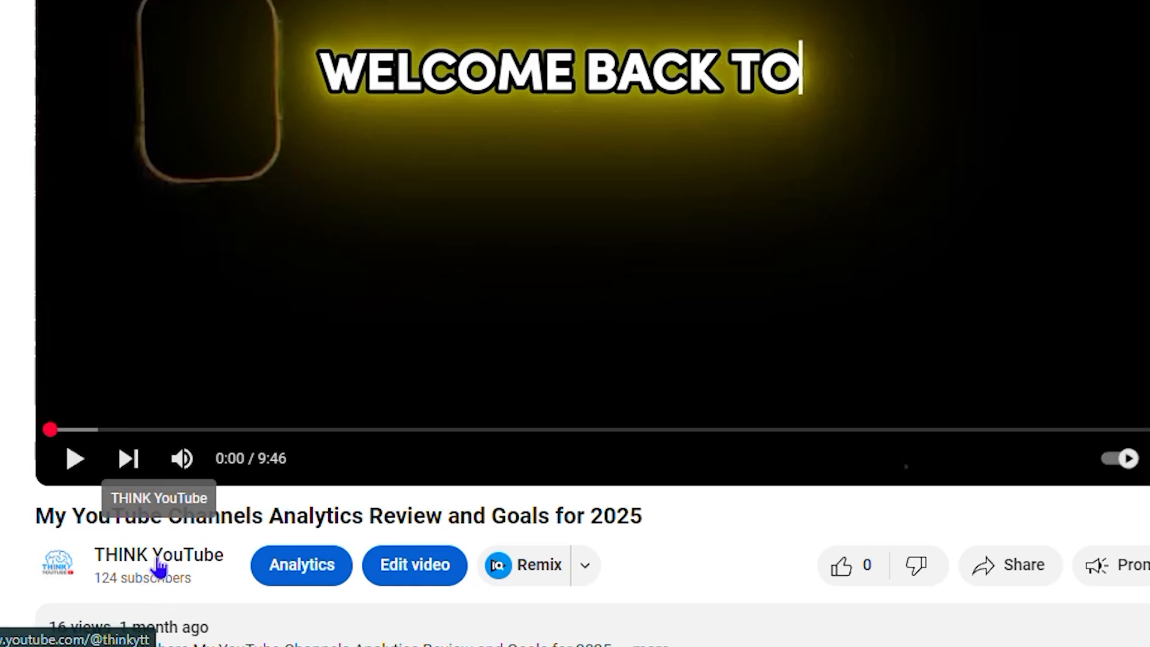
click(177, 535)
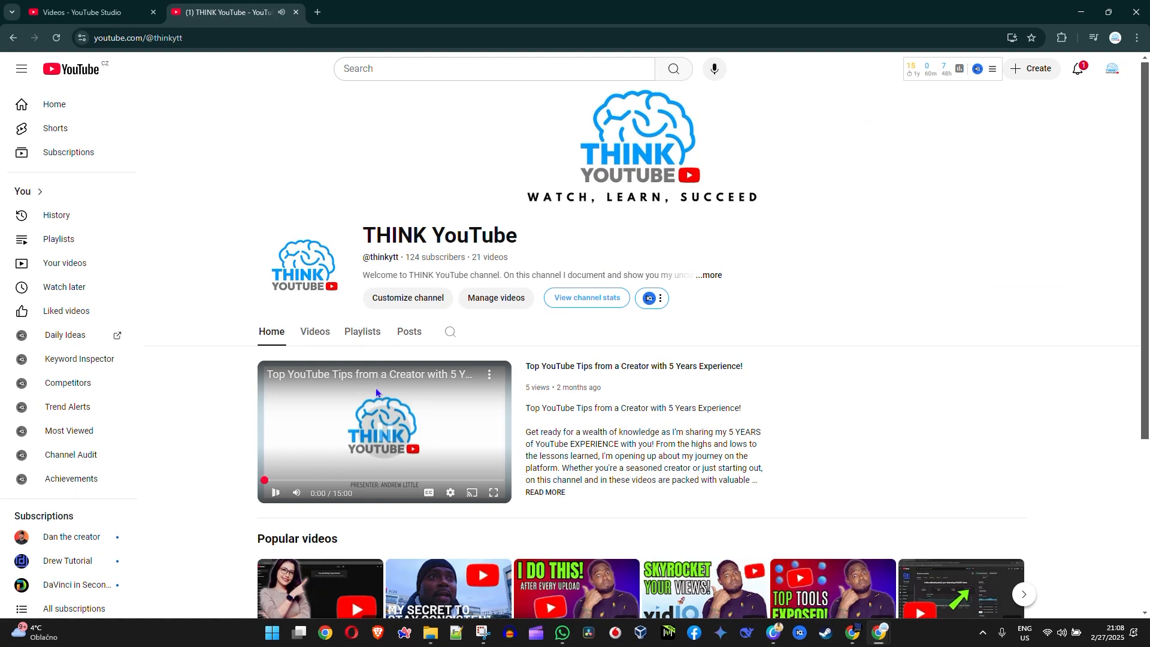
click(309, 333)
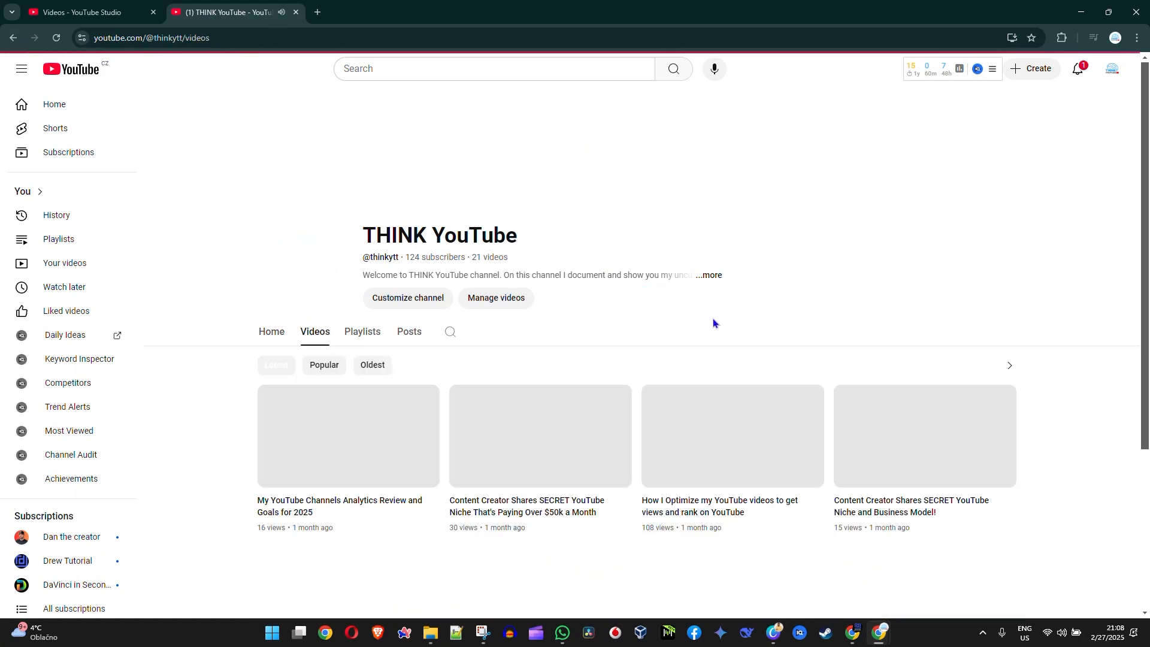
click(581, 449)
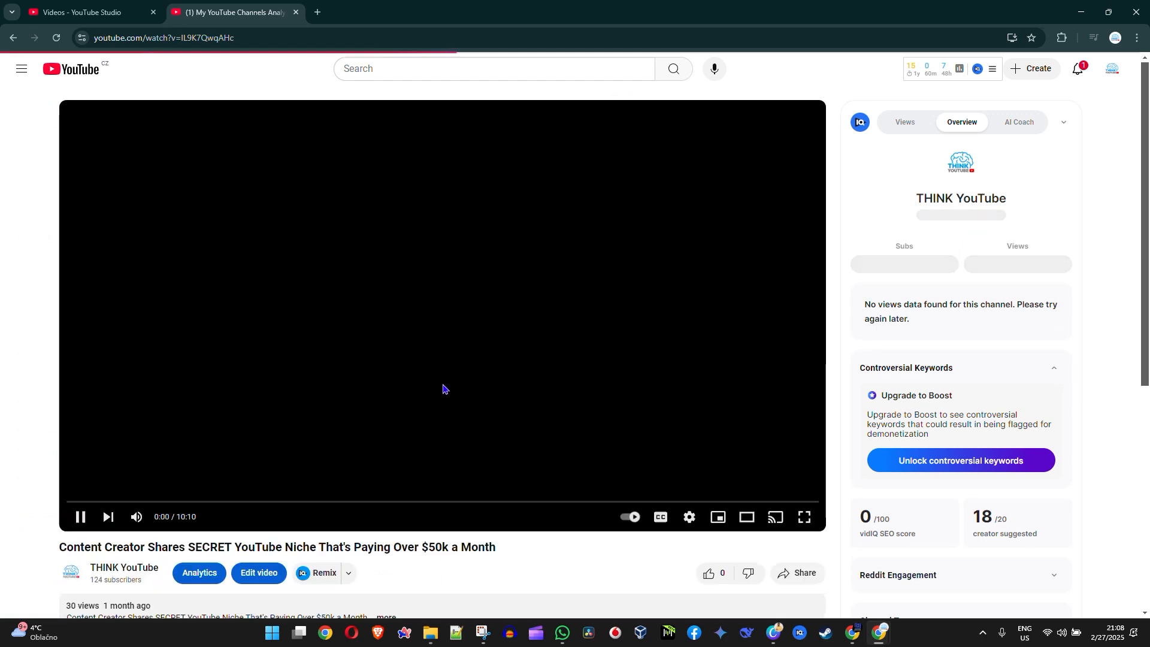
Step: Save the open $50k a Month video to the "test" playlist from its watch page
scroll(563, 299, down, 5)
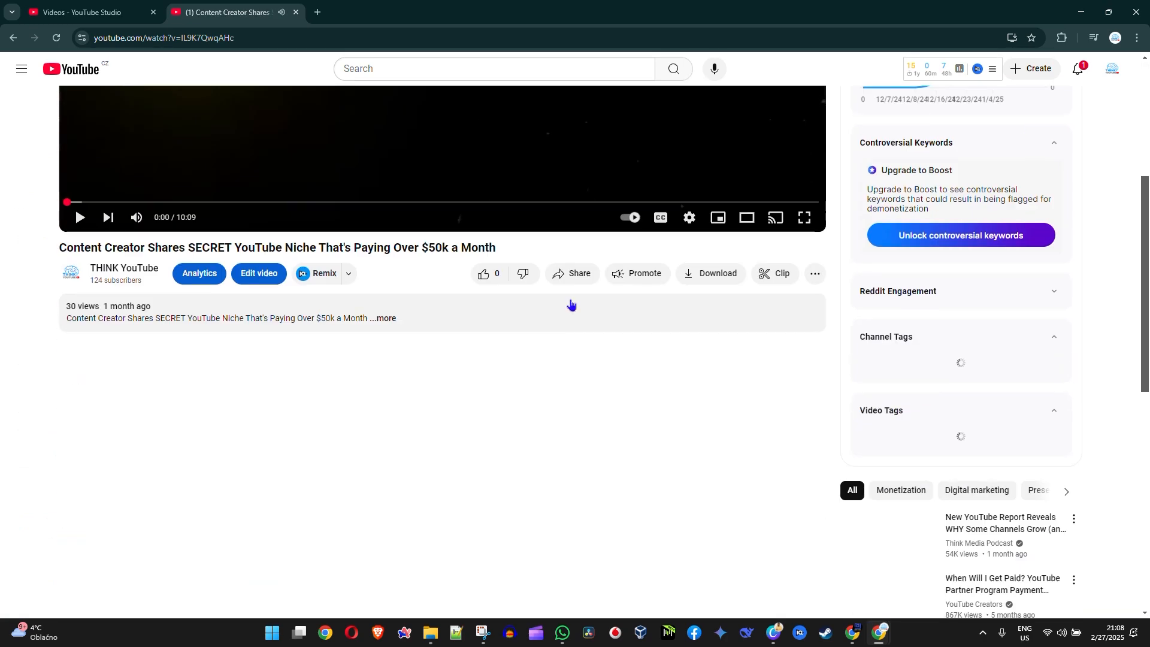
click(950, 357)
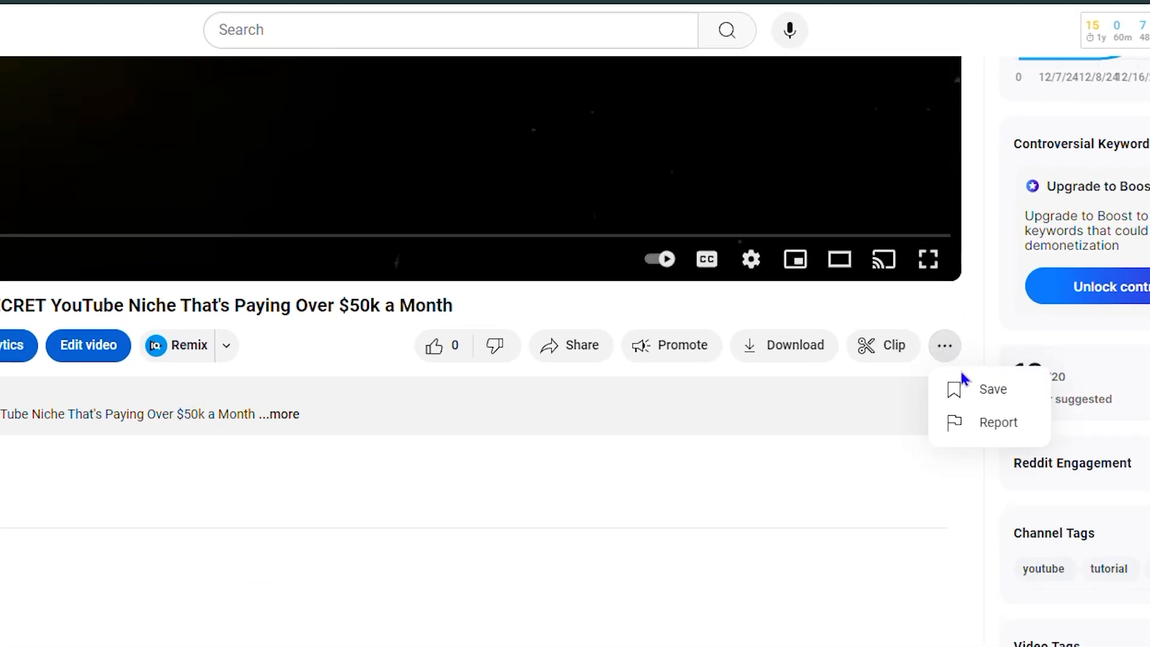
click(972, 400)
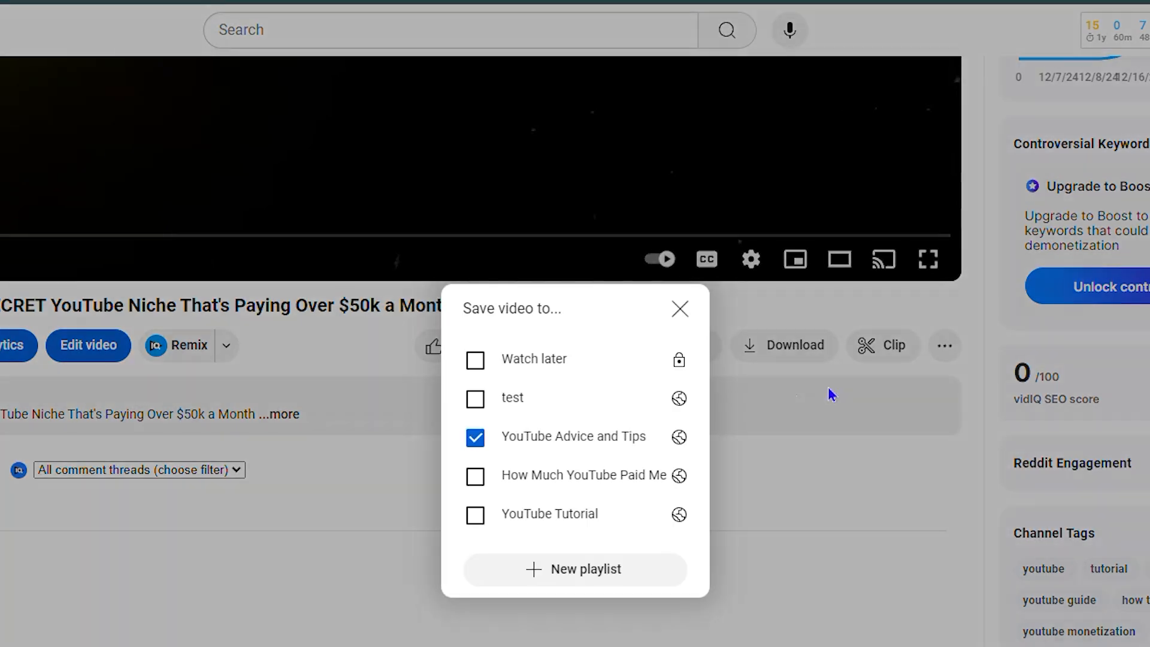
click(475, 400)
click(681, 309)
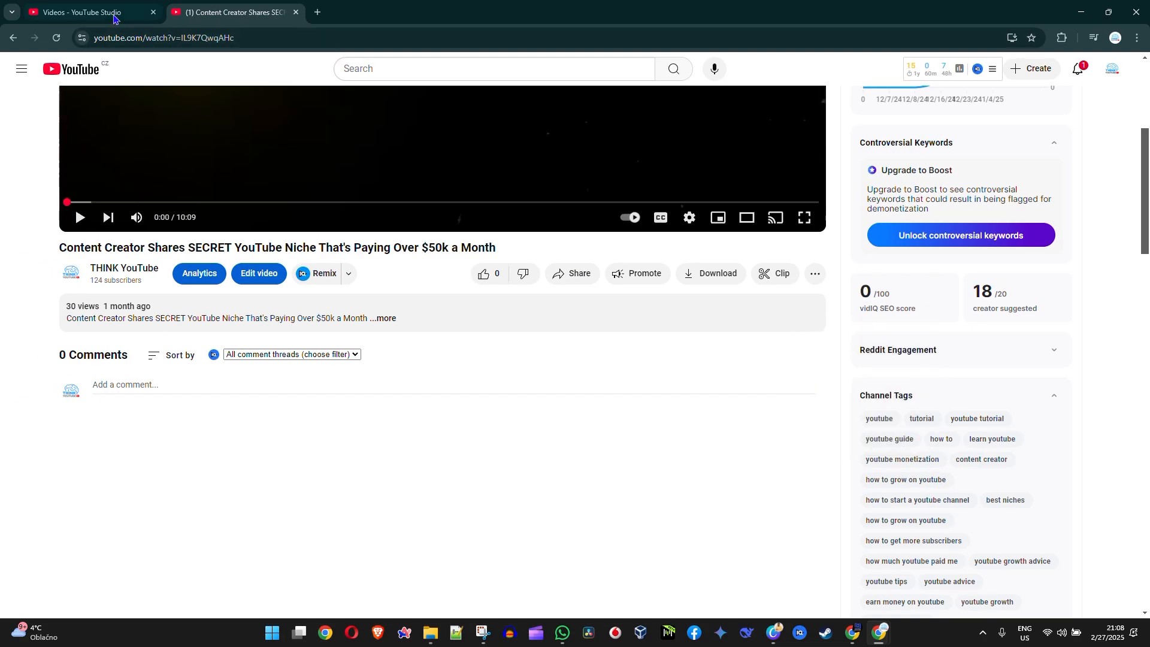
Step: Reload the "test" playlist's video list in YouTube Studio to check it, and return to the channel's playlists
click(114, 19)
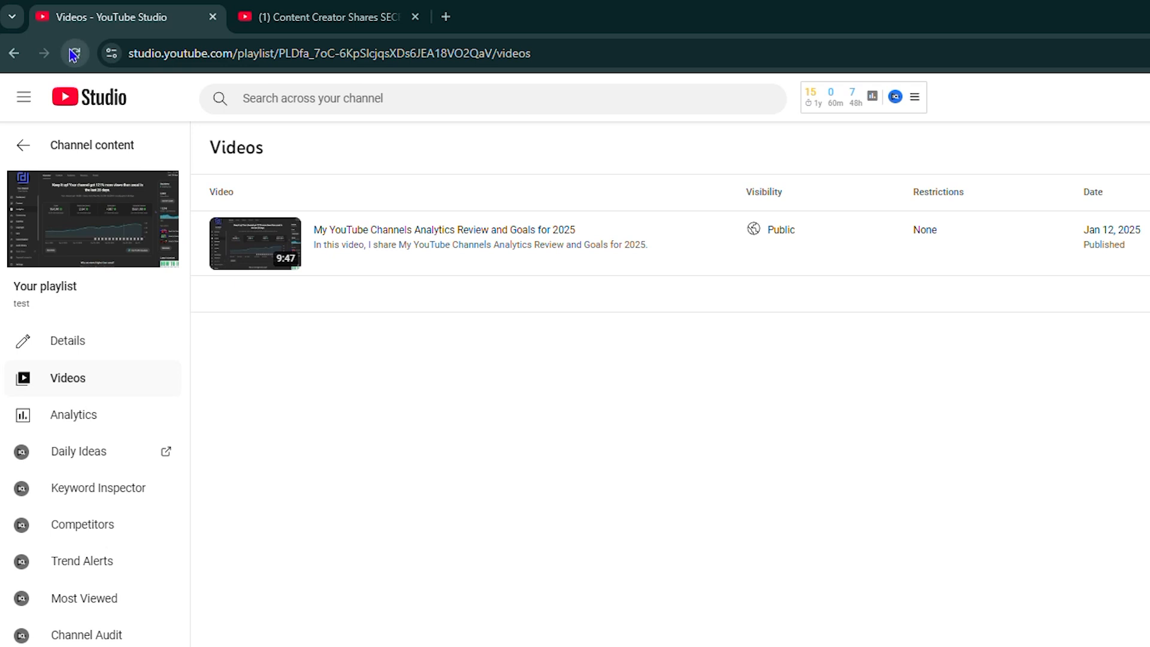
click(73, 55)
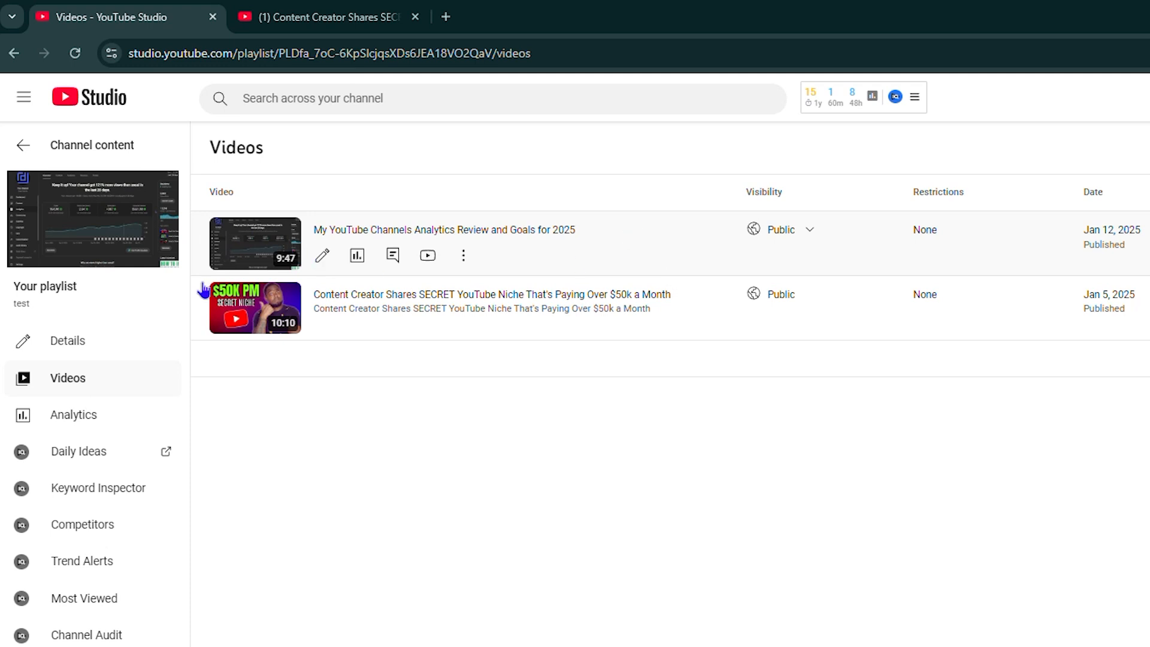
click(9, 146)
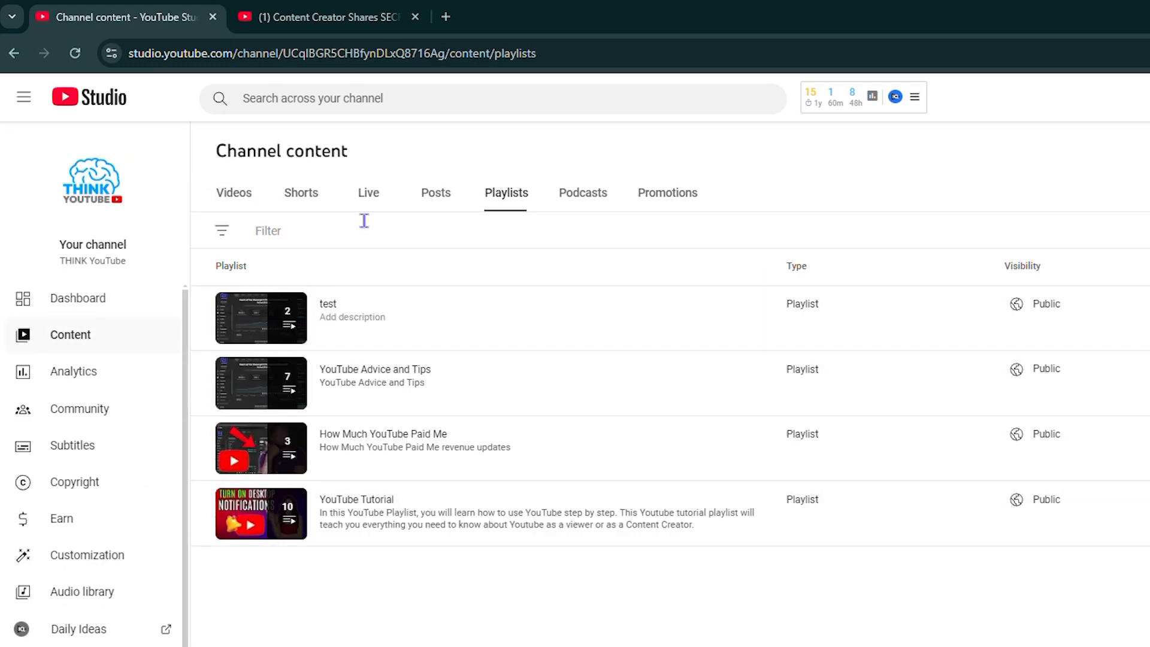
Step: Switch back to YouTube, open the signed-in account's own channel page and examine the sections on its home page
click(317, 24)
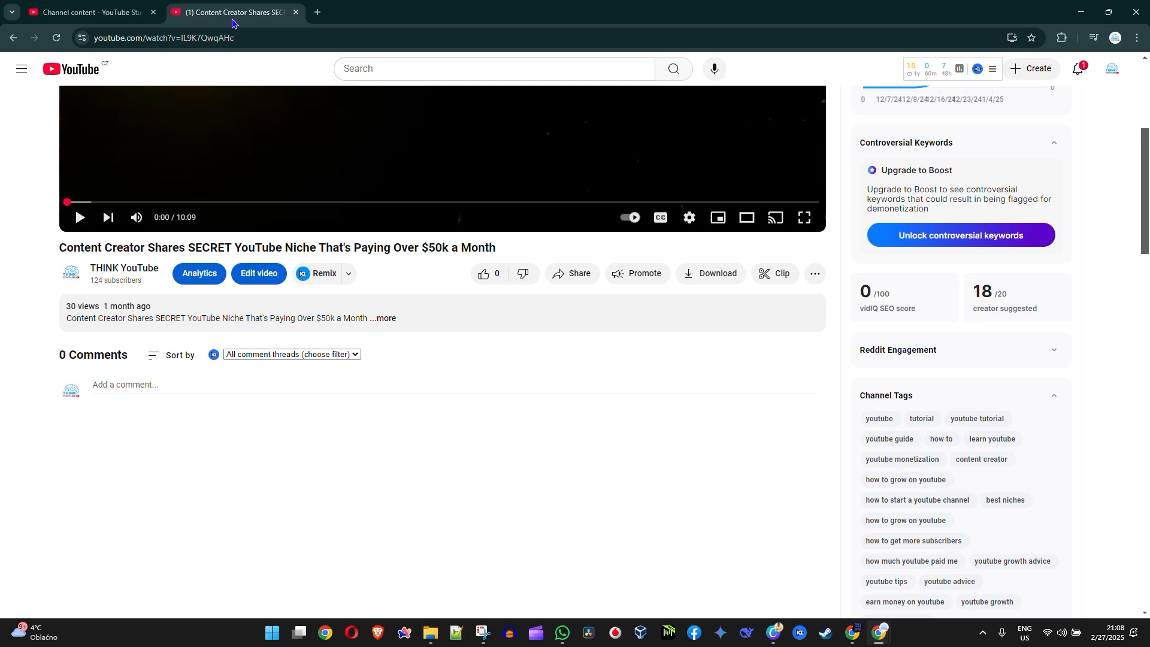
scroll(797, 335, up, 3)
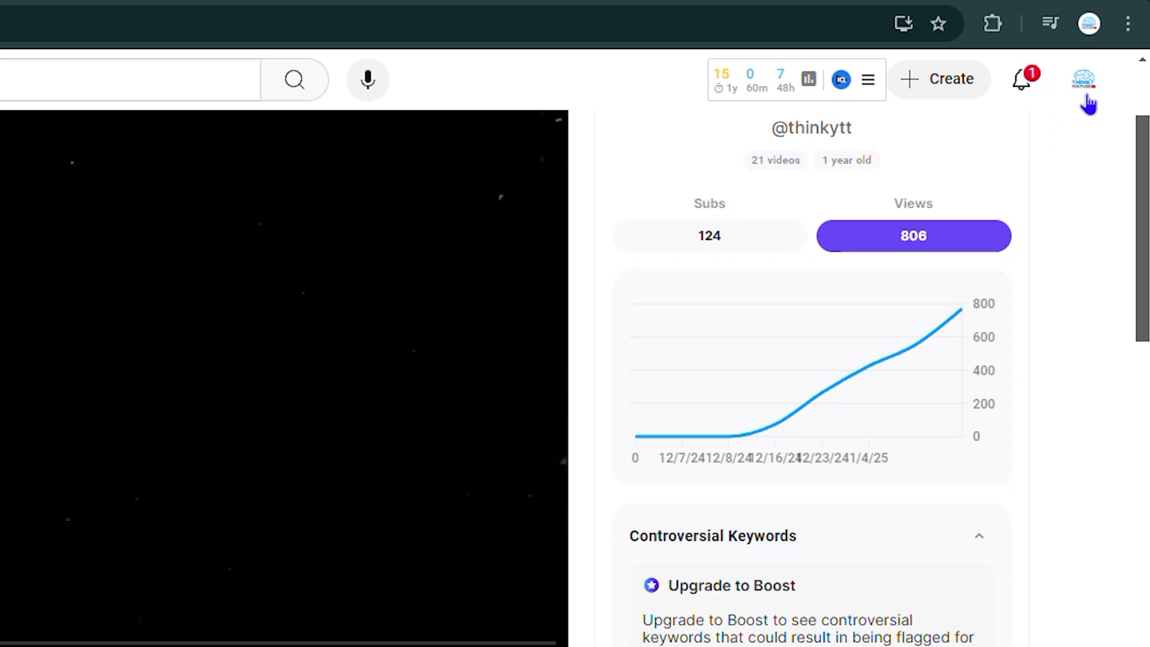
click(1113, 69)
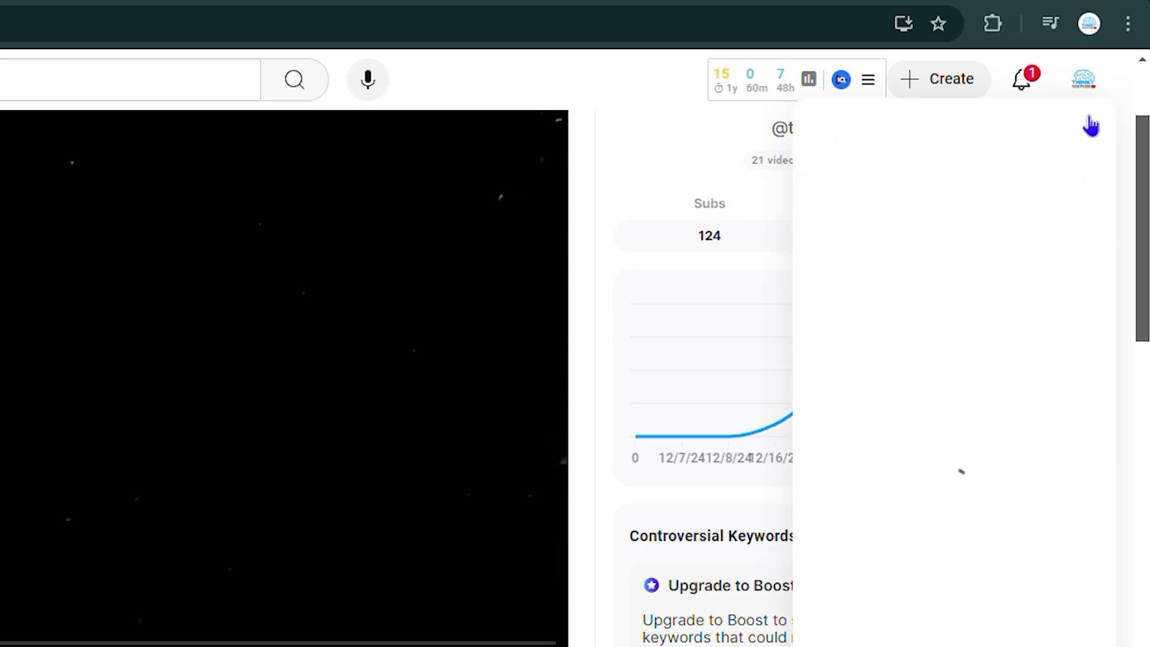
click(919, 182)
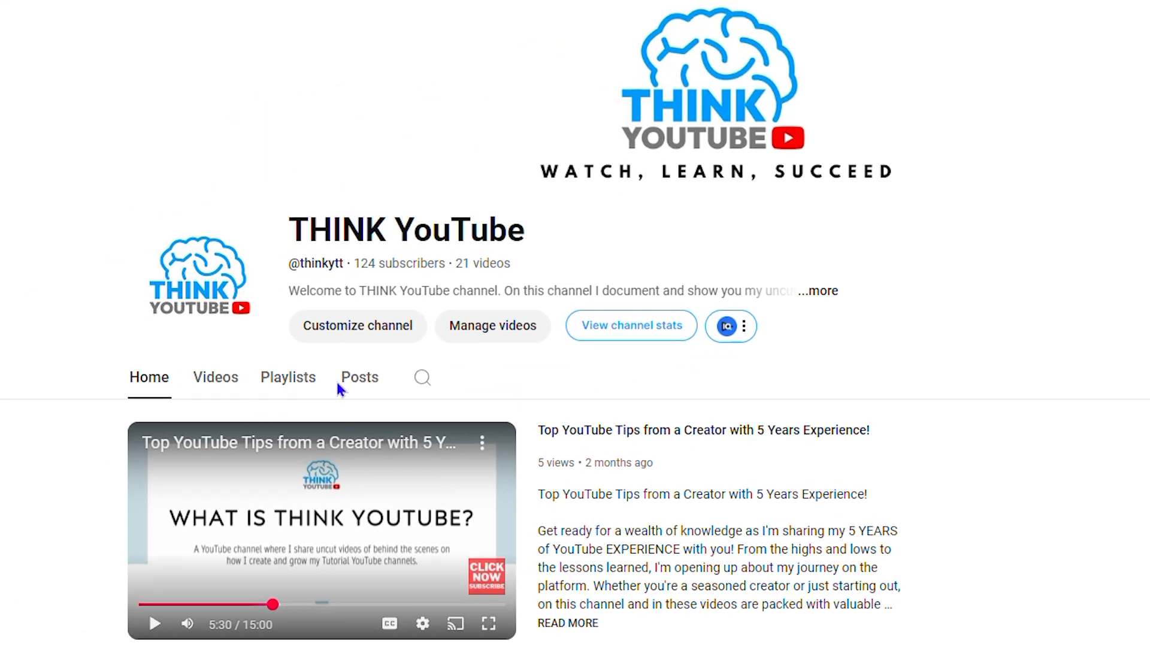
scroll(755, 419, down, 3)
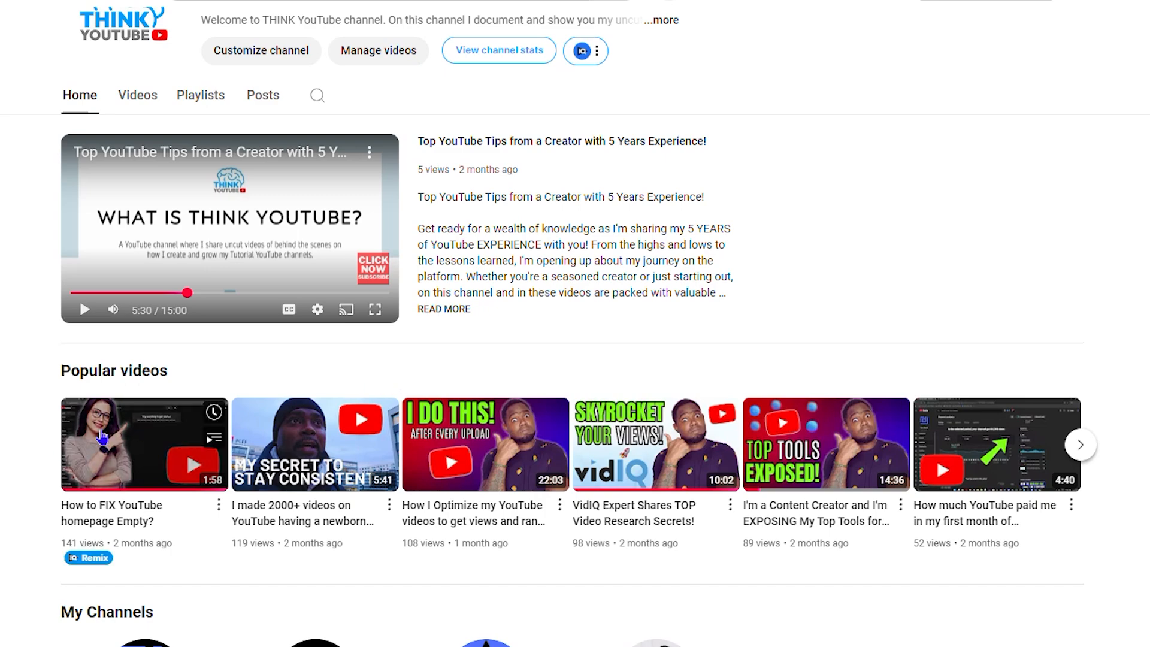
scroll(630, 611, down, 2)
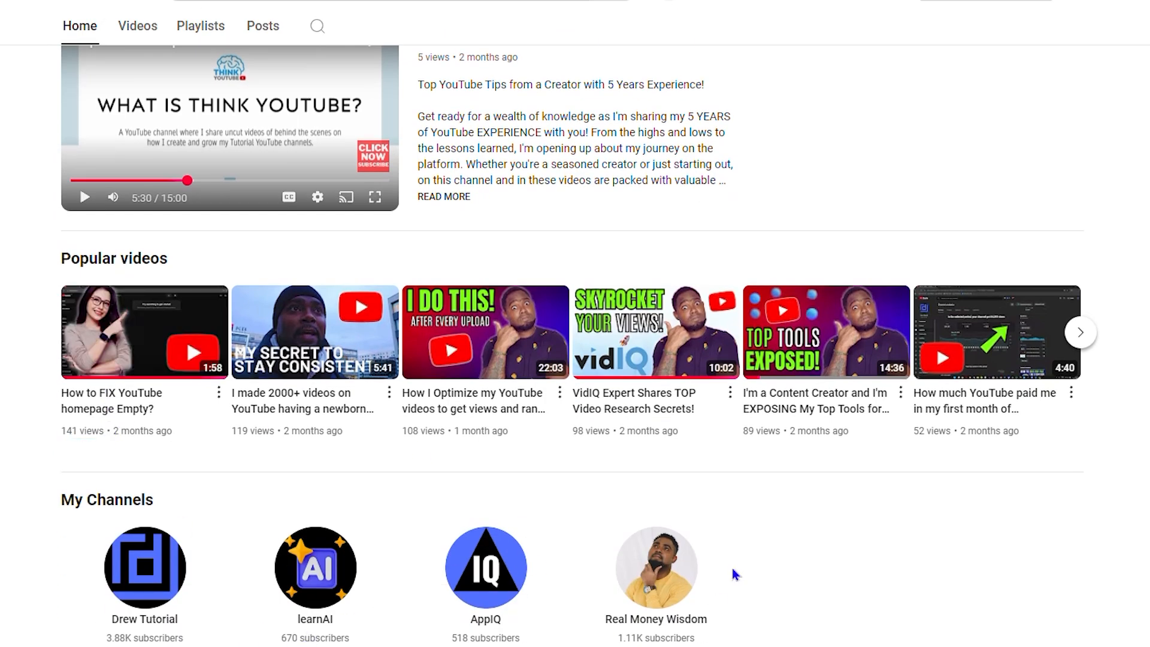
scroll(526, 536, up, 4)
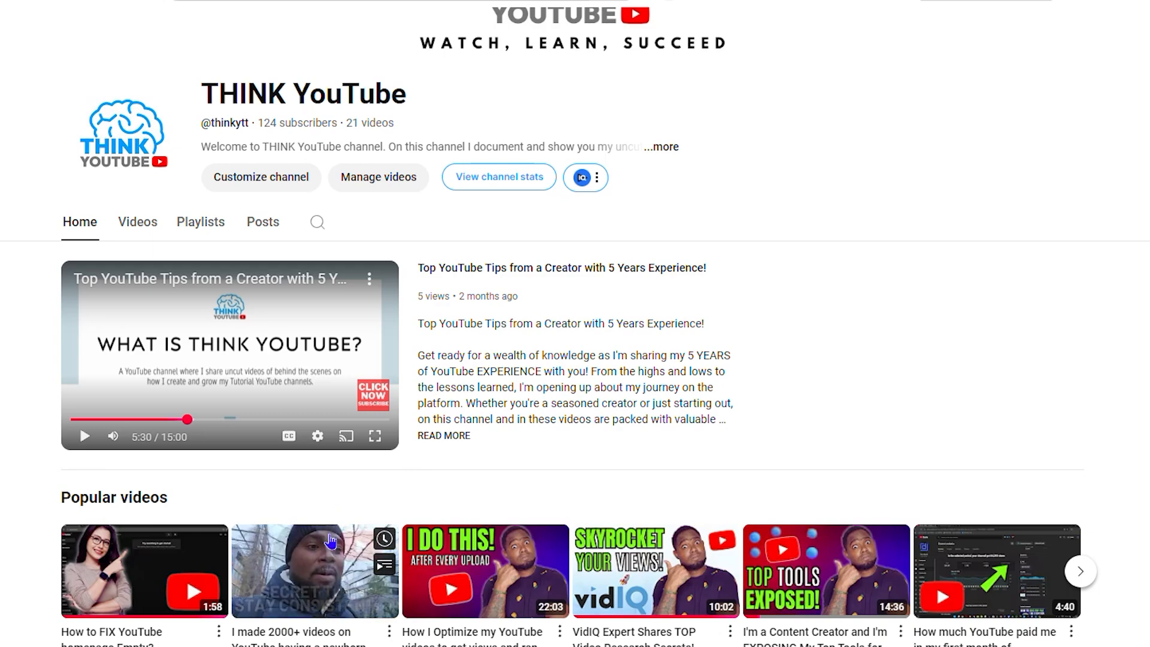
scroll(587, 494, down, 4)
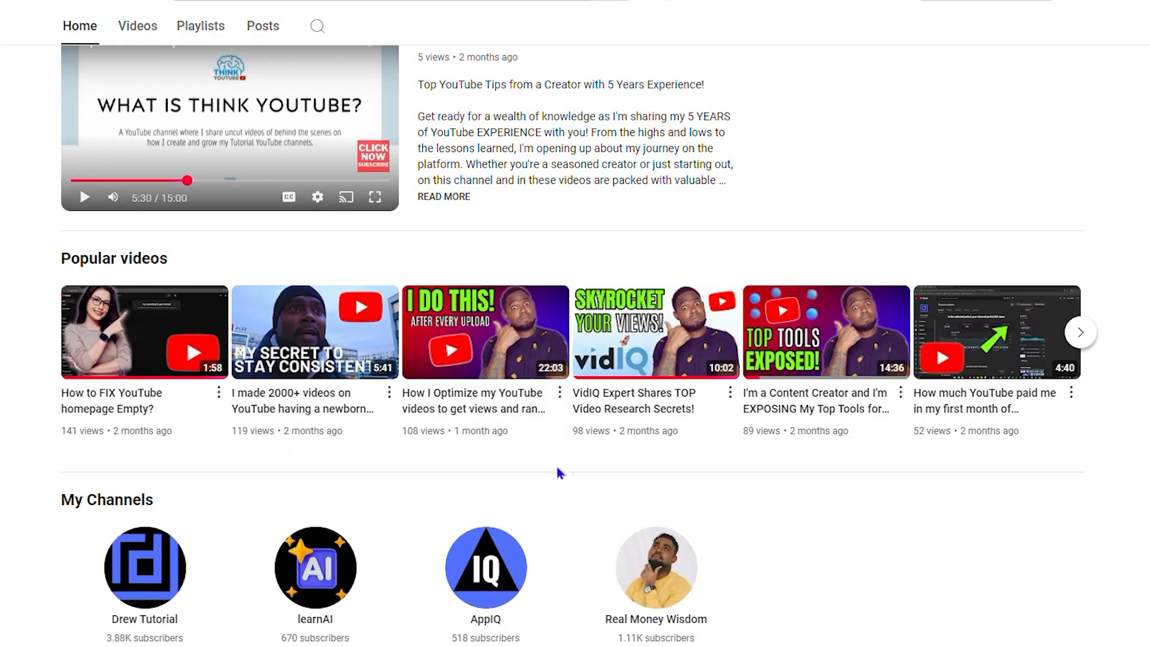
scroll(281, 426, up, 6)
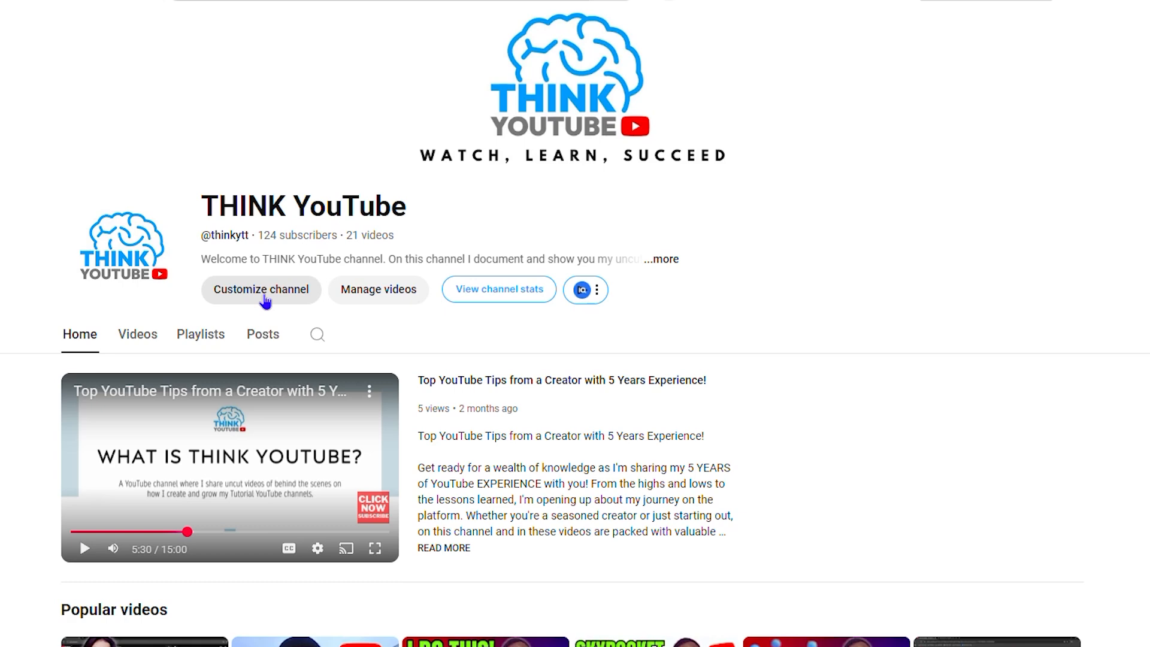
Step: Open the home page layout in the channel's customization settings and start a new Multiple playlists section
click(266, 300)
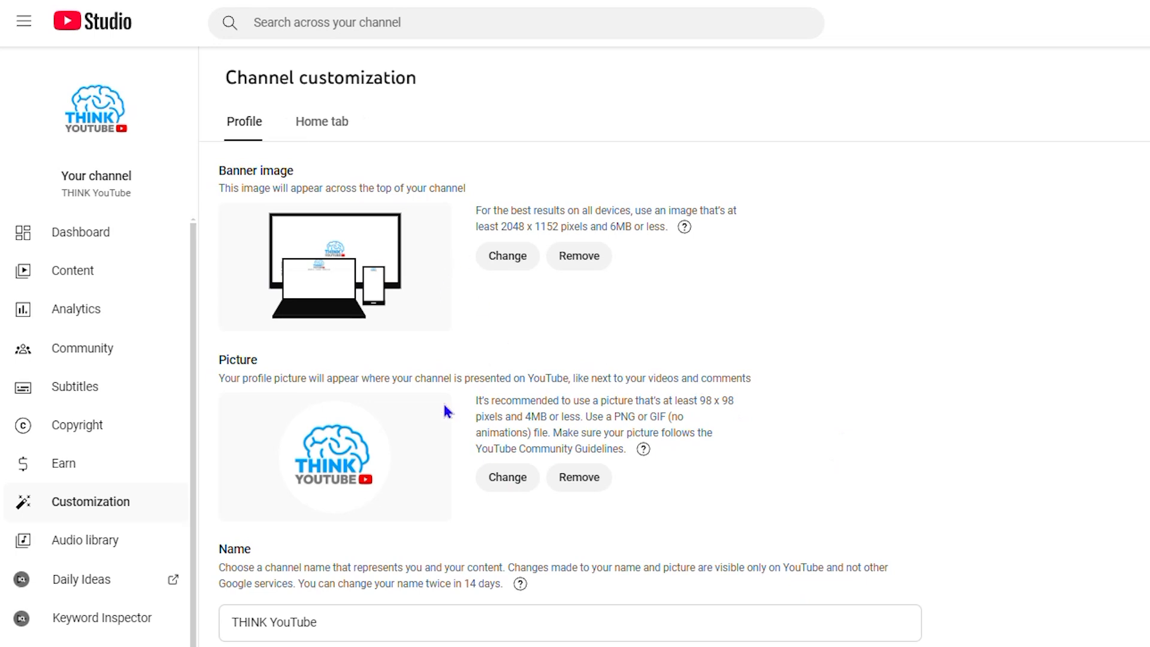
click(323, 137)
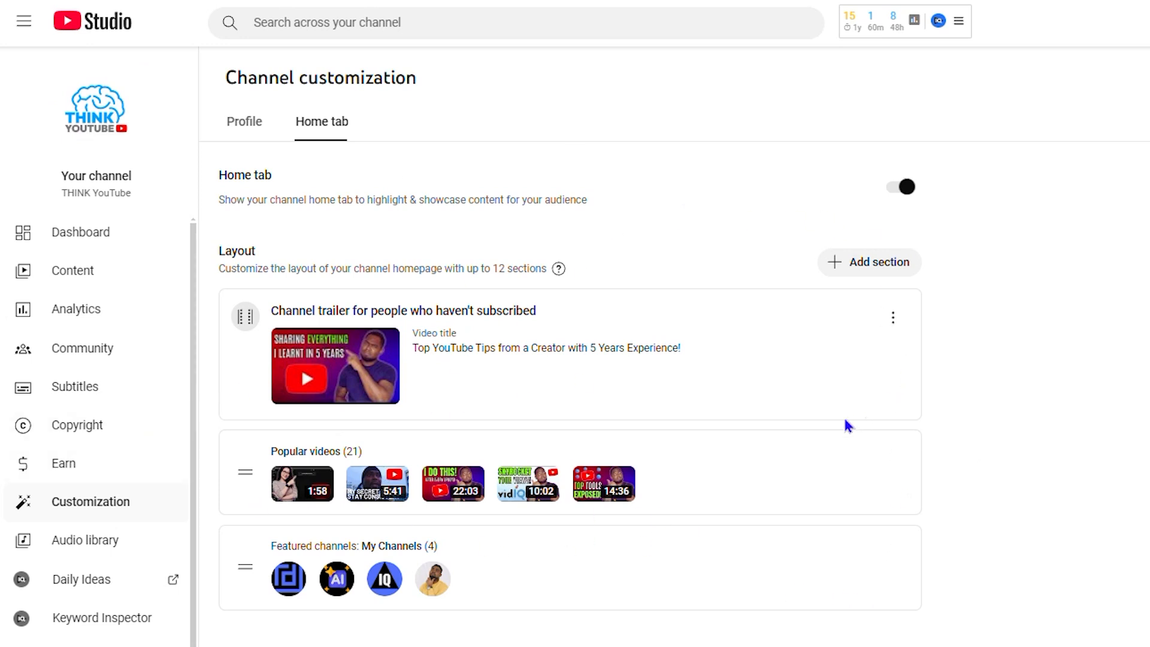
click(840, 271)
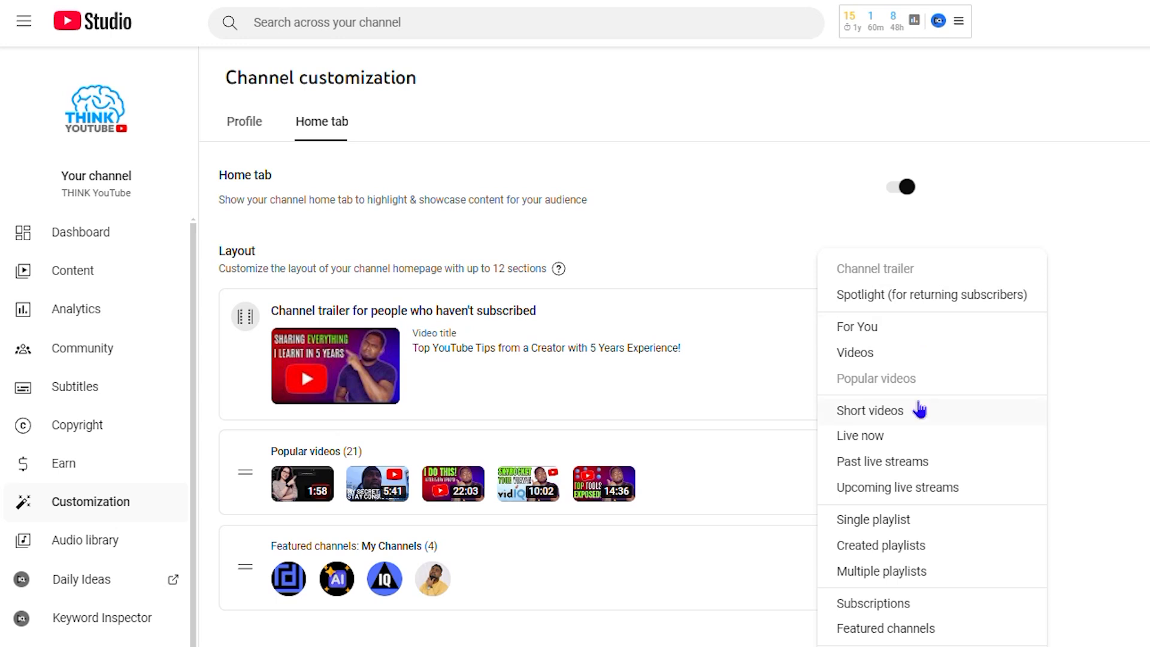
click(861, 572)
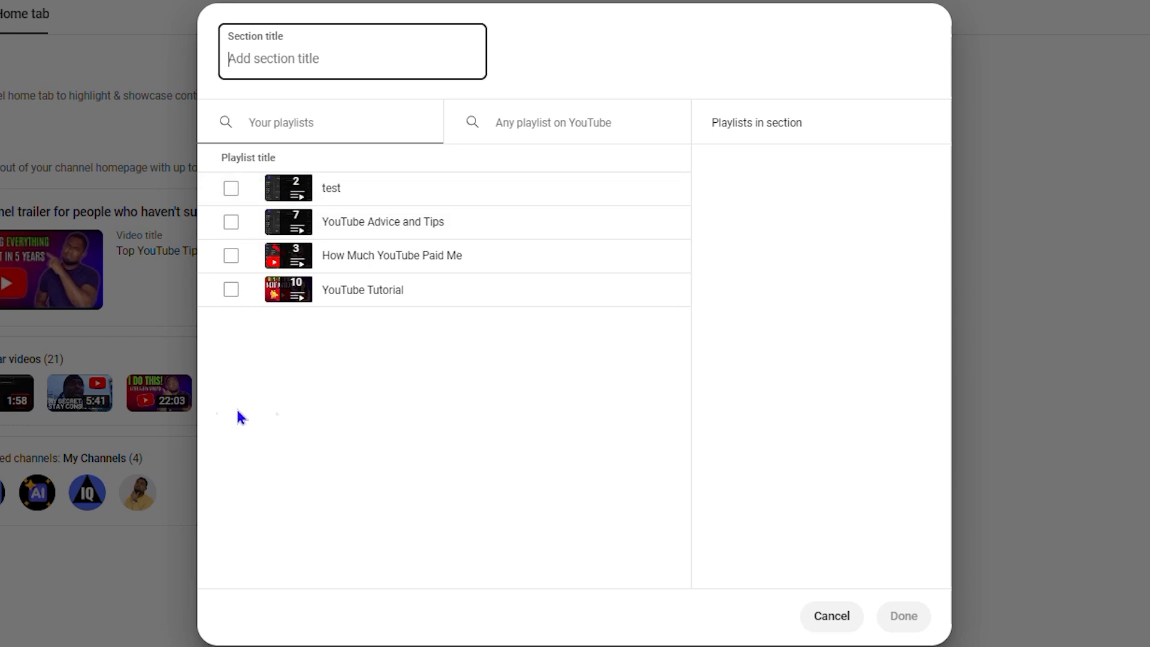
Step: Include the playlists "test", "YouTube Advice and Tips", "How Much YouTube Paid Me" and "YouTube Tutorial" in the new section and confirm it
click(231, 189)
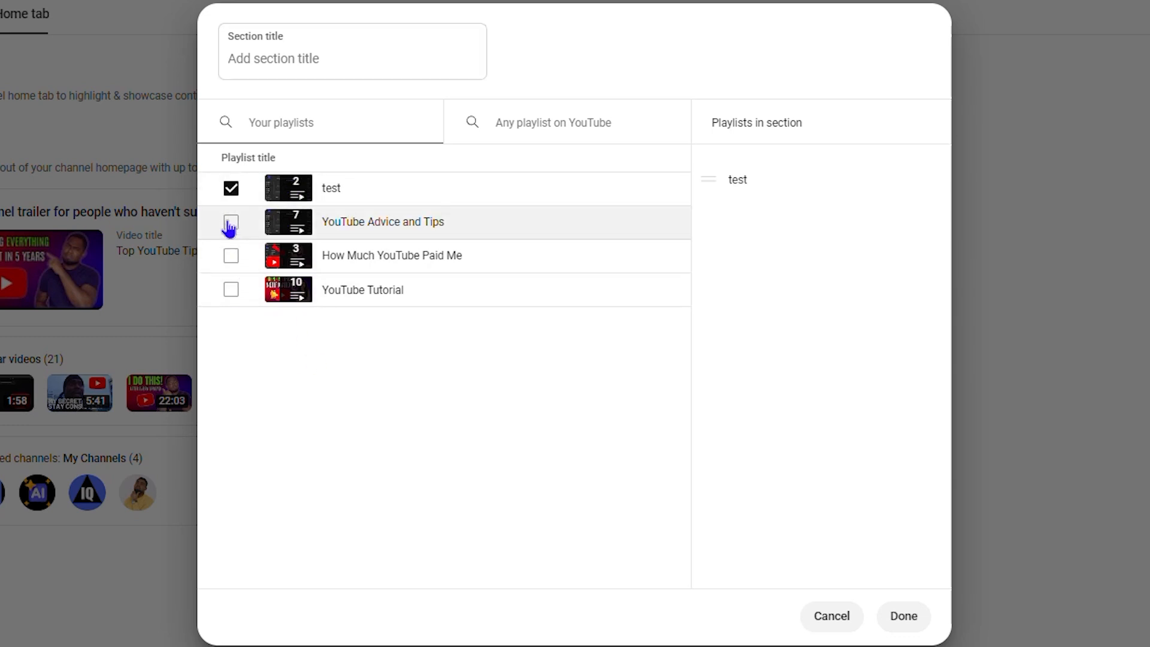
click(231, 223)
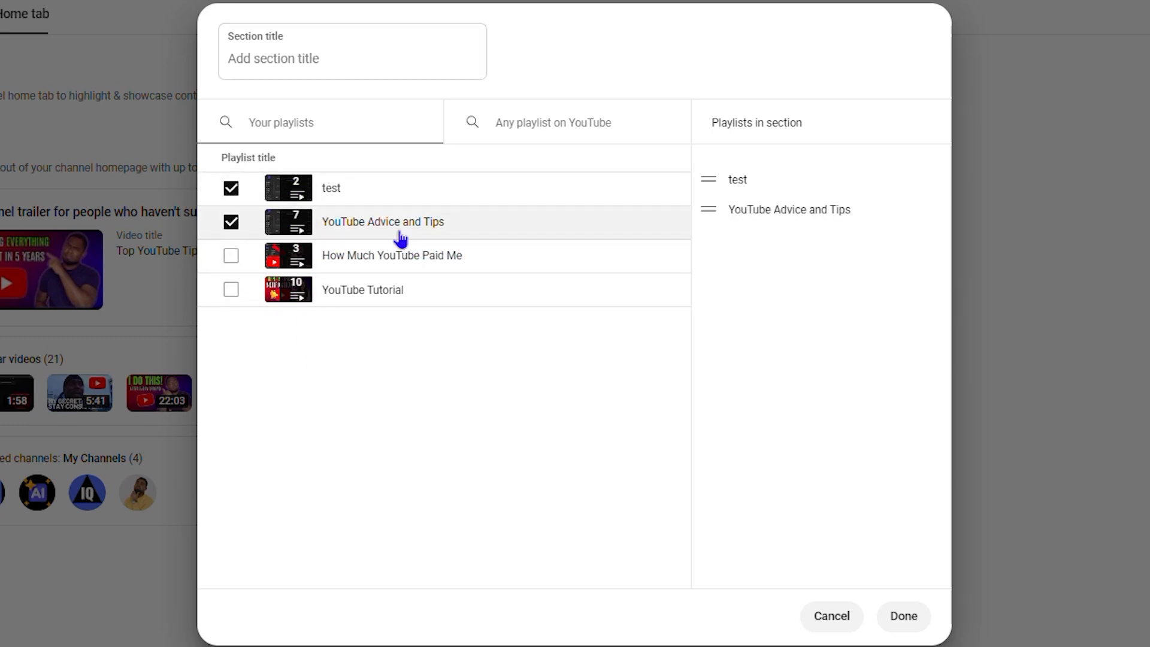
drag(360, 218, 230, 273)
click(231, 256)
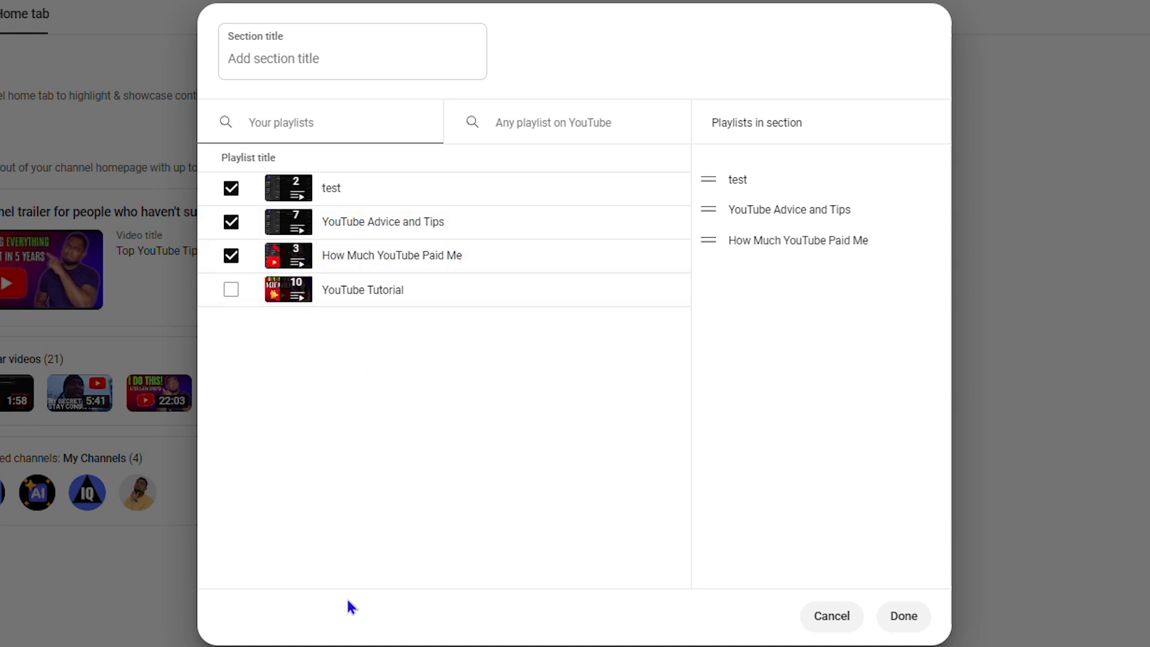
click(231, 290)
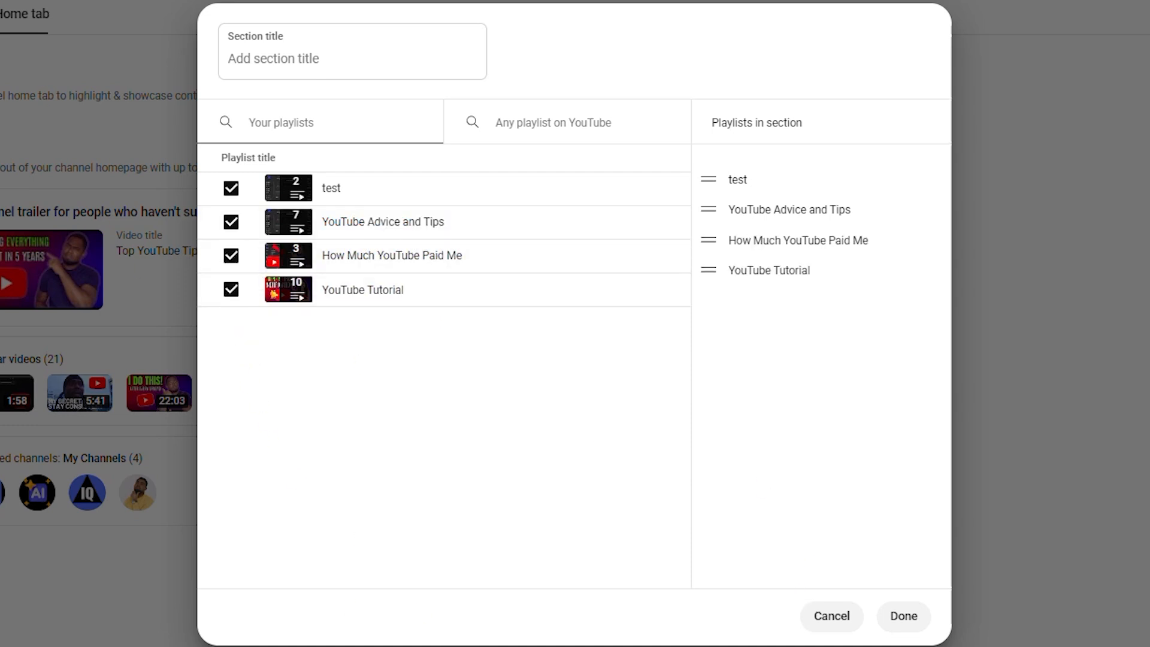
click(916, 617)
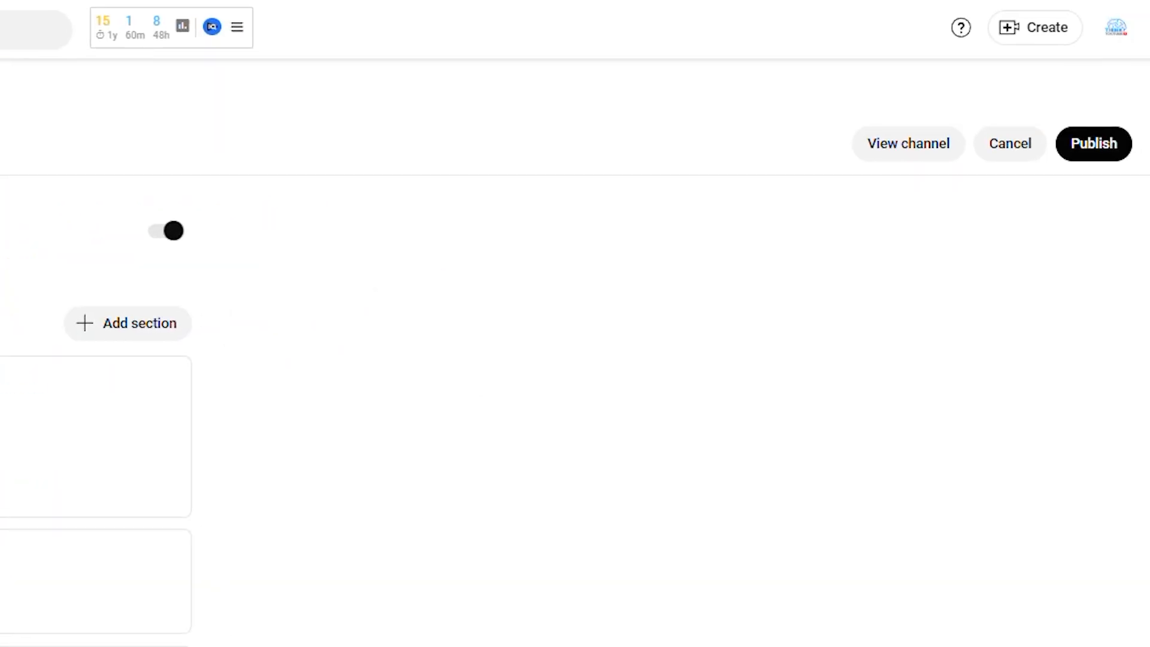
Step: Publish the new home page layout and reload the channel's home page on YouTube to check the playlists section
click(1084, 147)
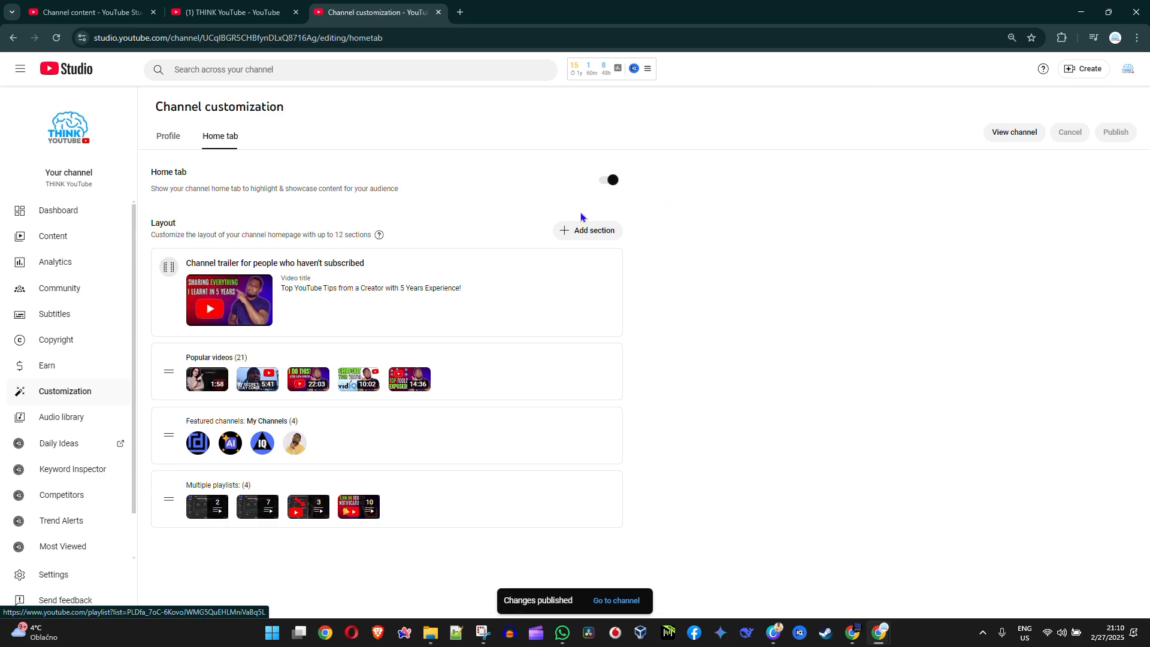
click(233, 12)
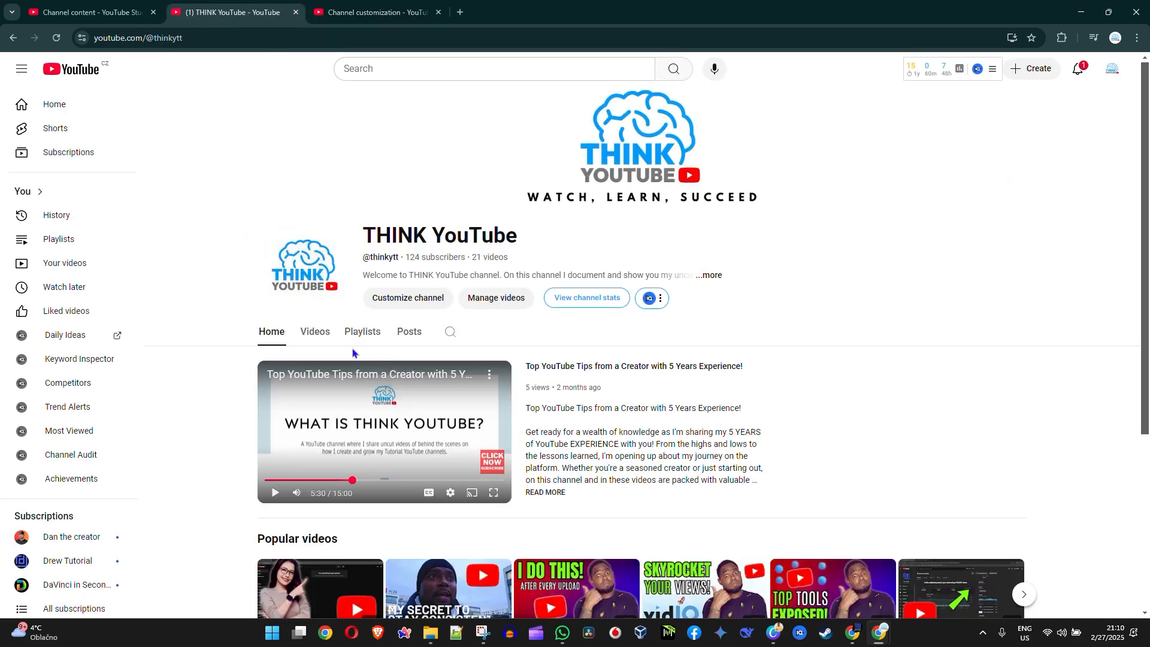
click(315, 334)
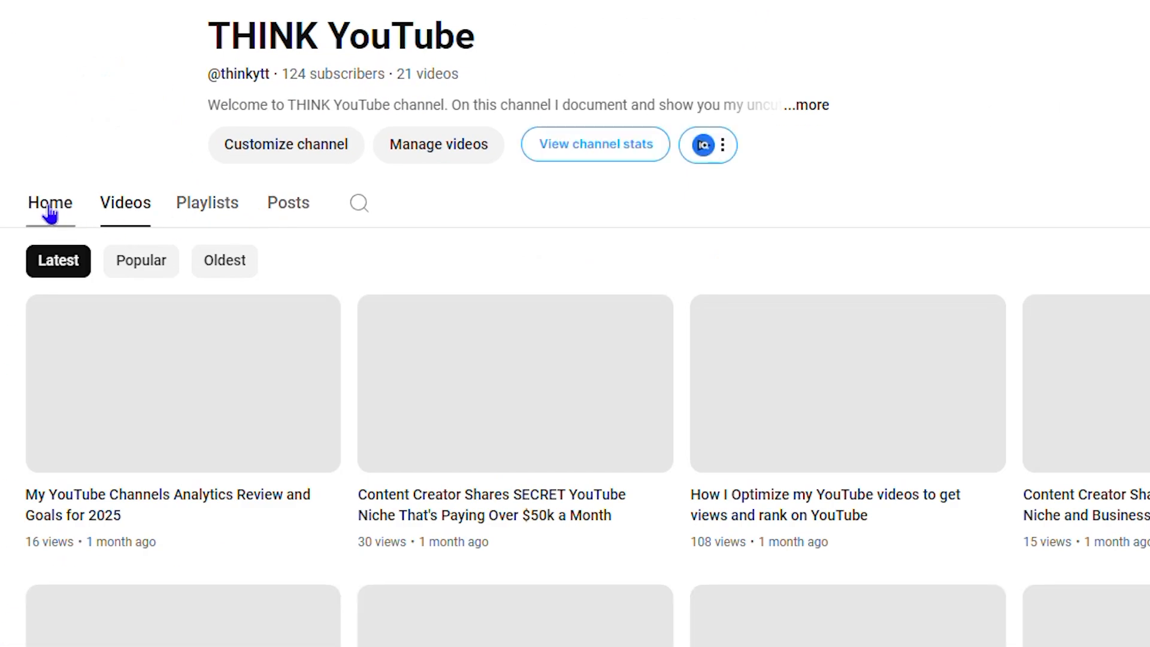
click(50, 203)
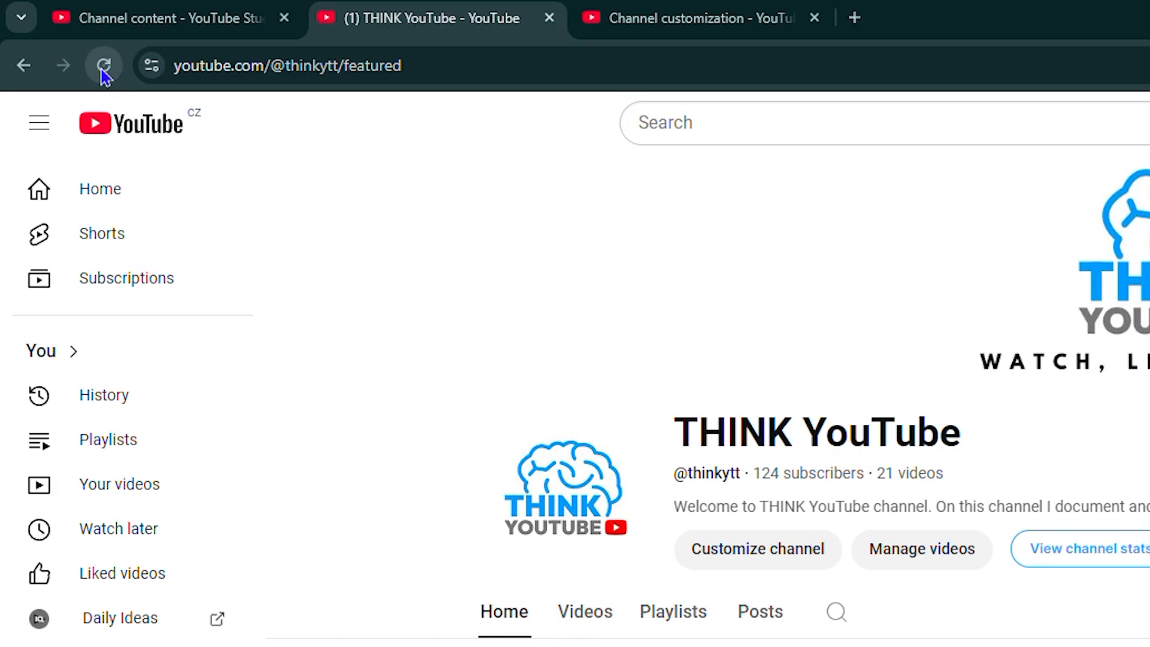
click(104, 67)
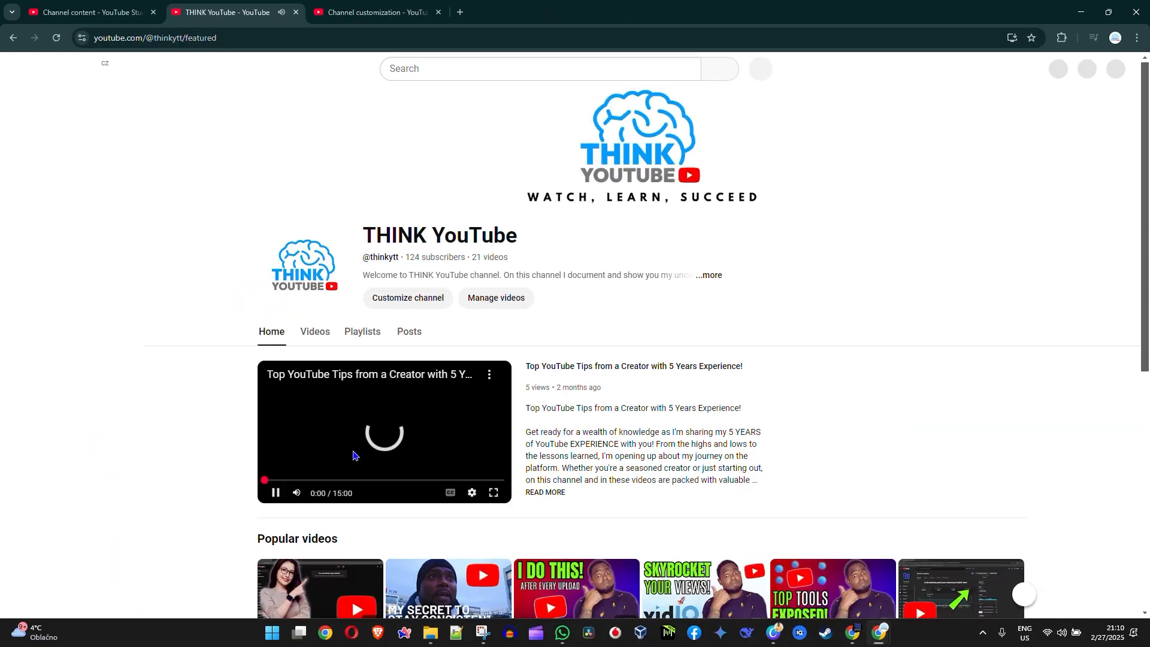
scroll(752, 390, down, 7)
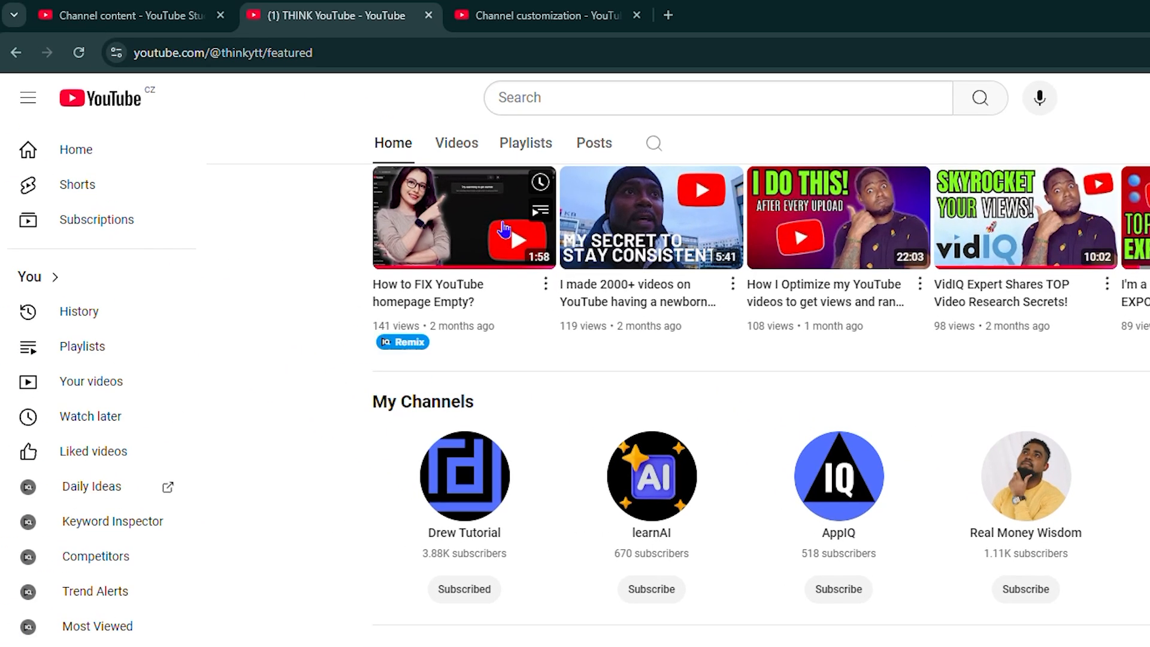
Step: Reorder the Multiple playlists section as YouTube Advice and Tips, How Much YouTube Paid Me, YouTube Tutorial, test, and publish the layout
click(517, 24)
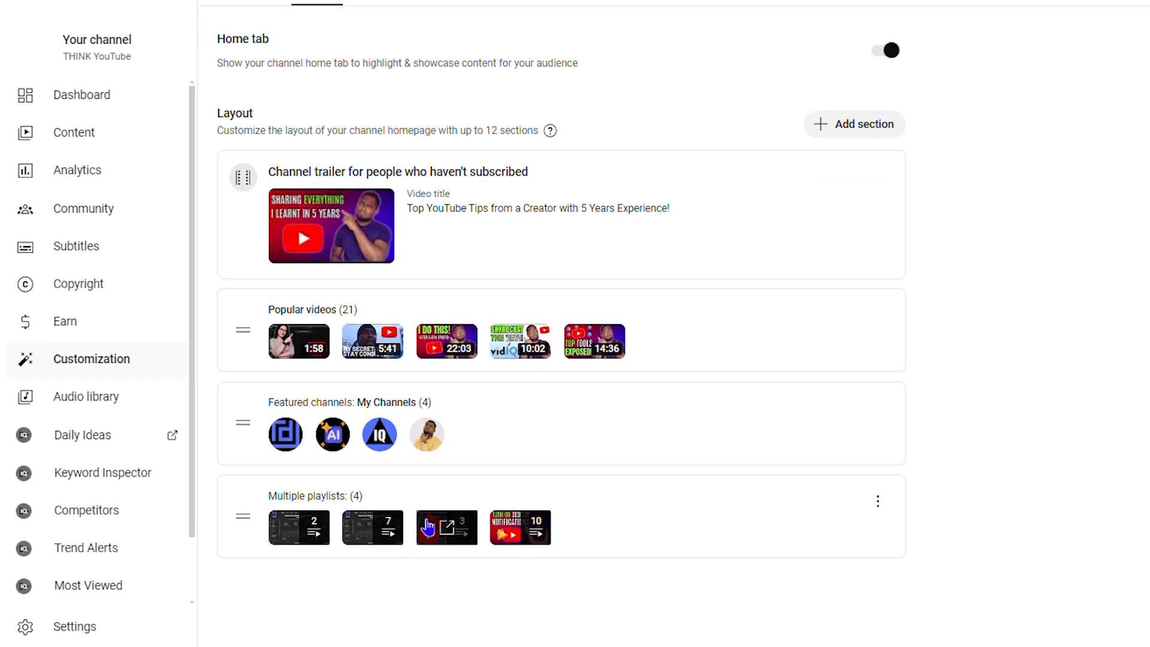
click(878, 503)
click(942, 515)
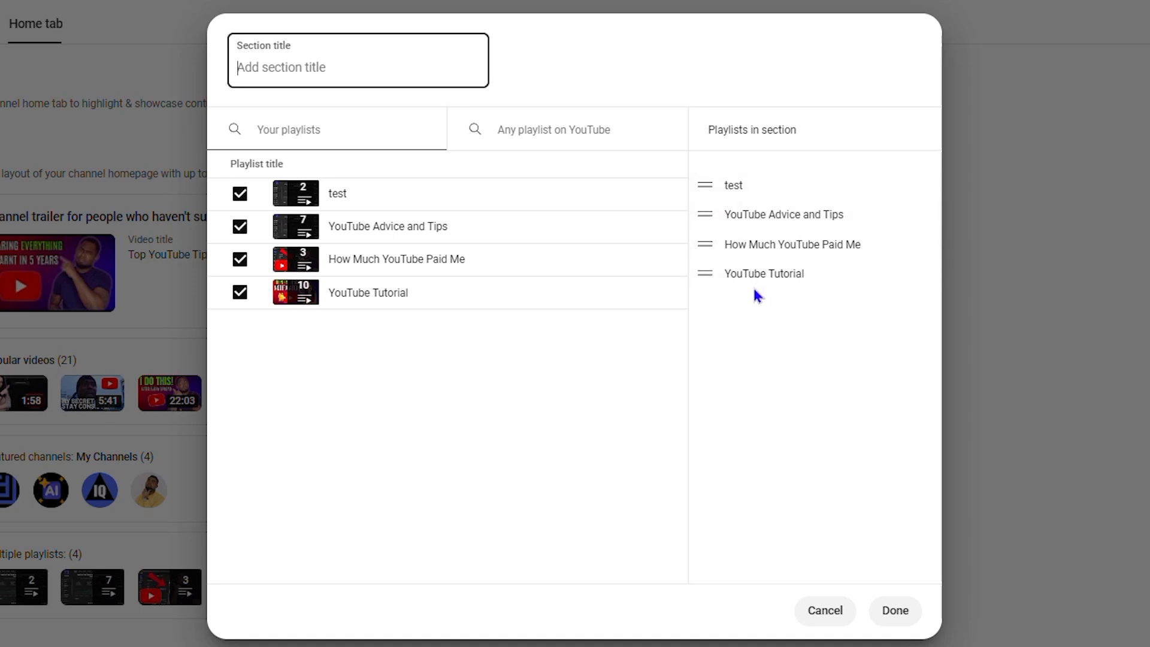
drag(707, 182, 714, 301)
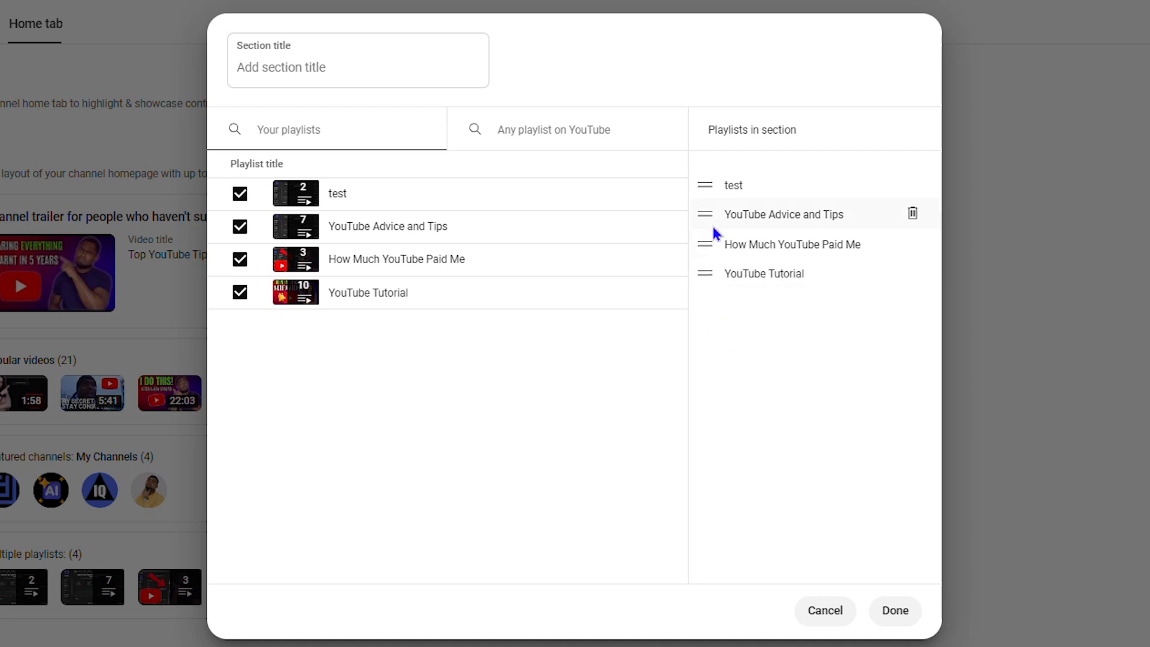
drag(706, 216, 707, 186)
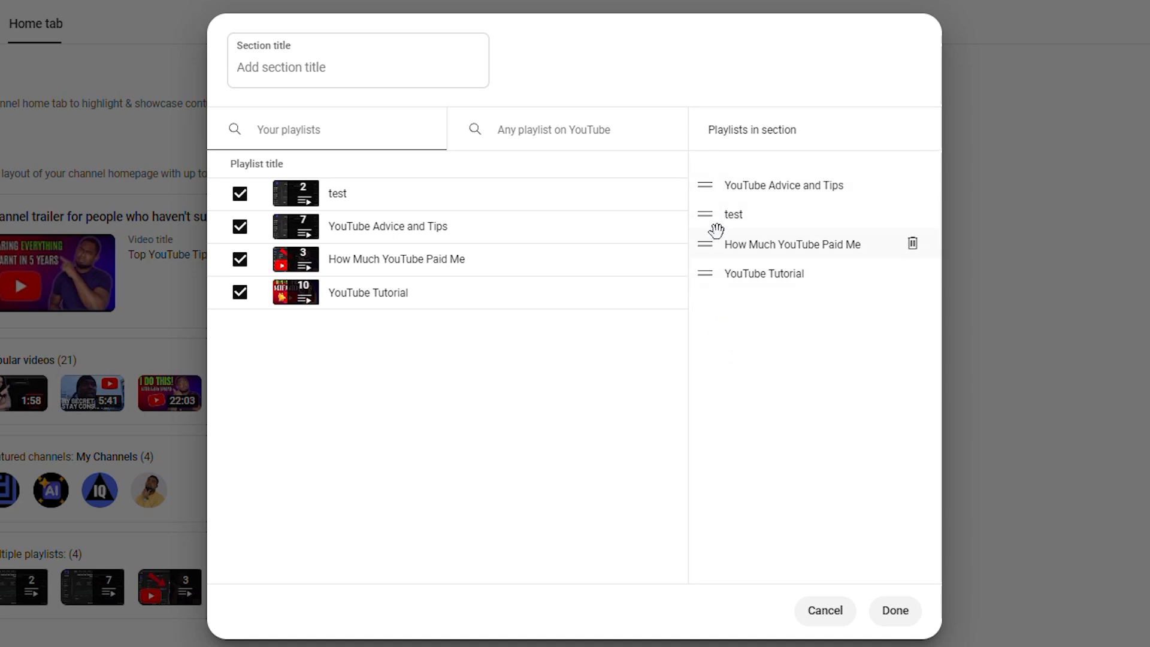
drag(700, 247, 741, 320)
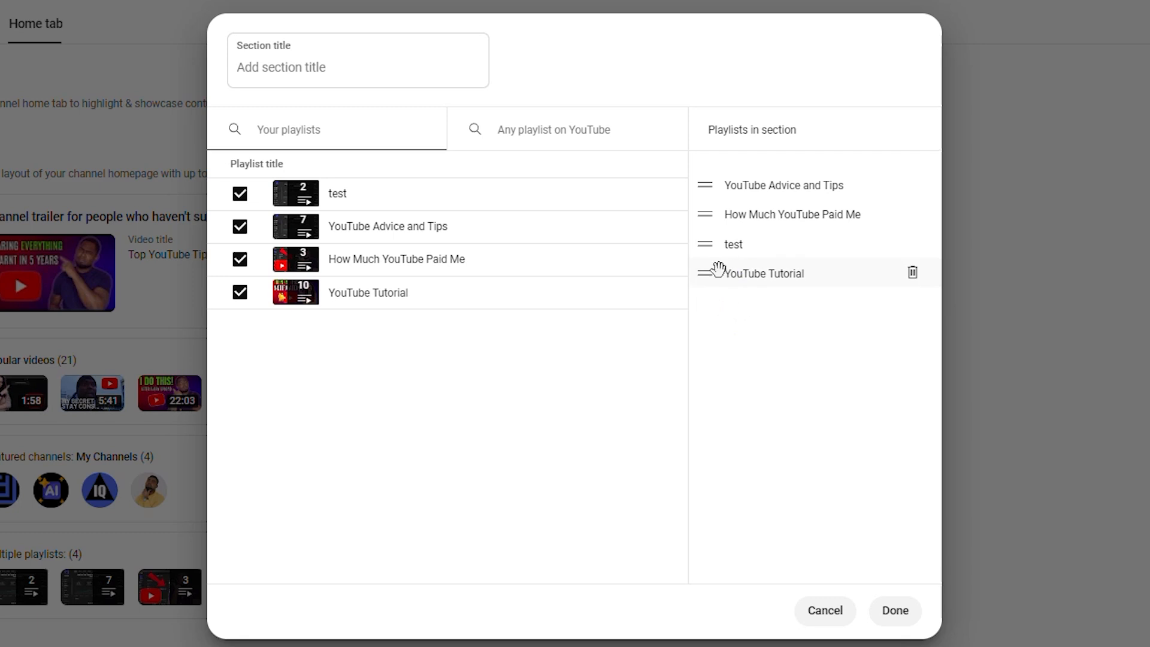
drag(705, 274, 707, 245)
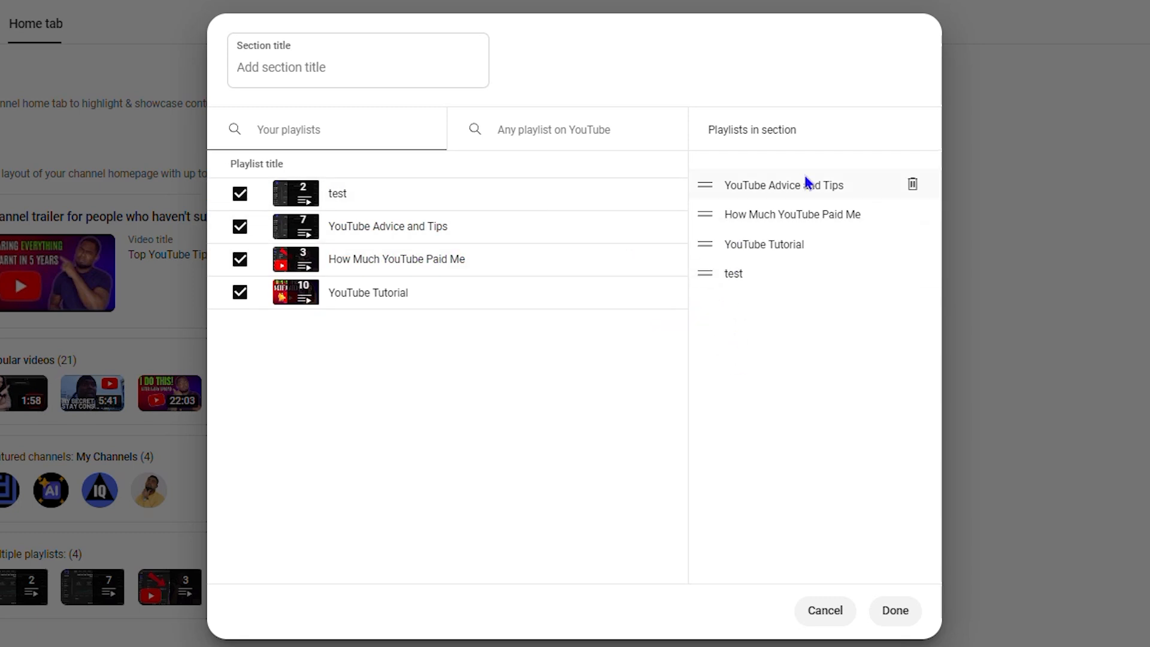
click(898, 616)
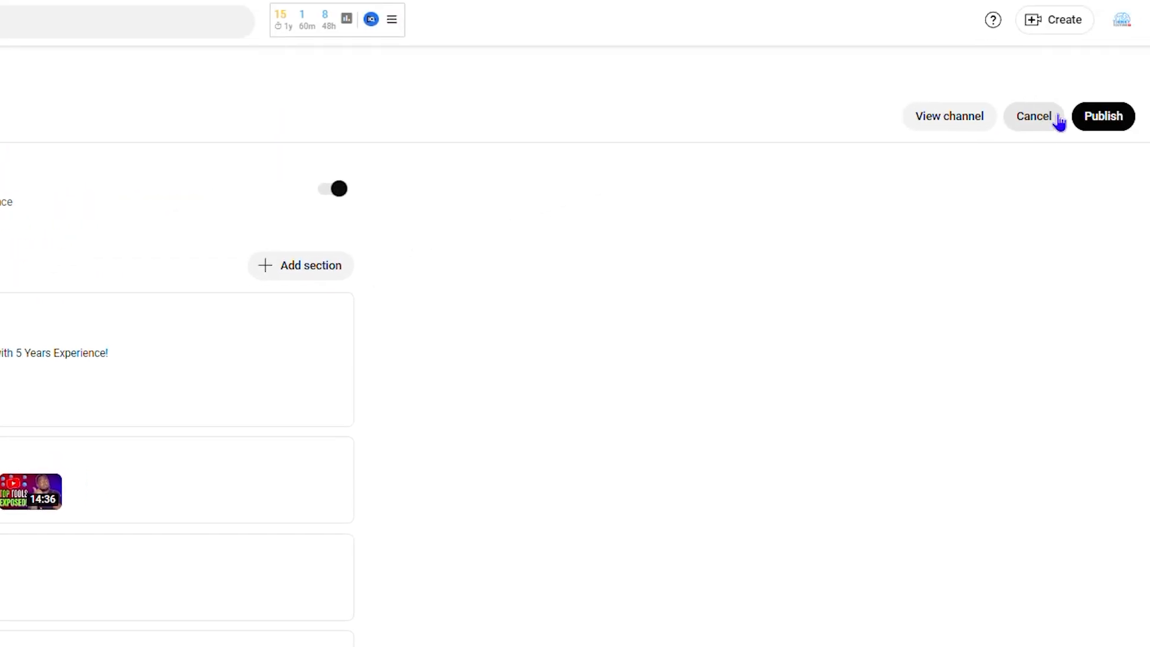
click(1115, 120)
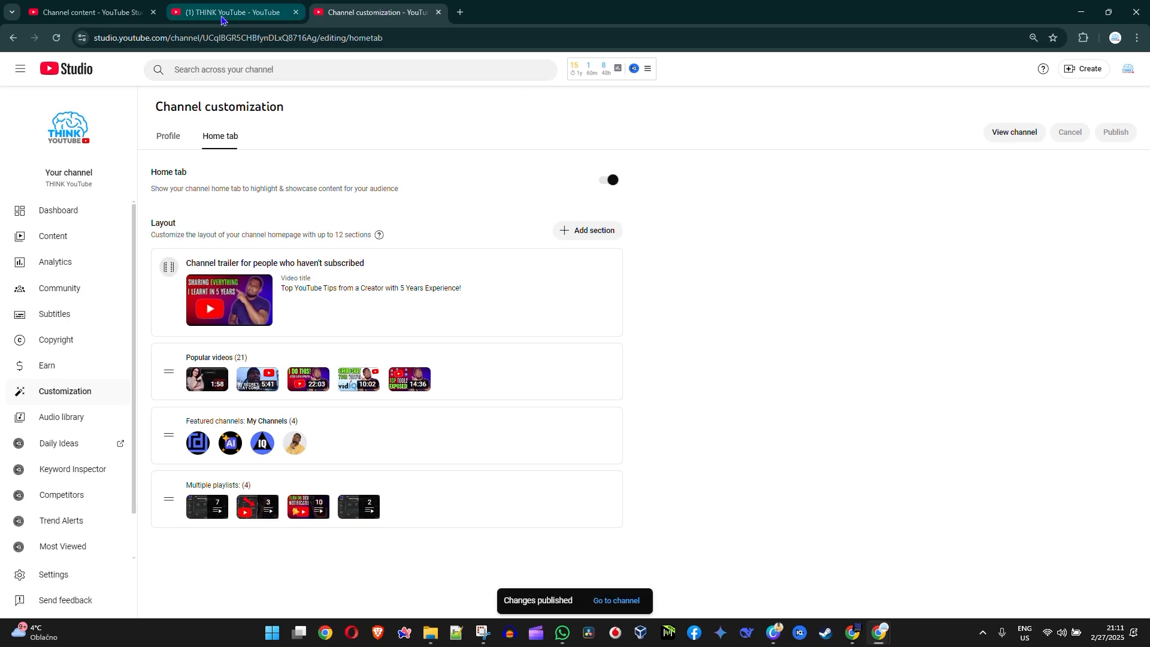
Step: Reload the channel's home page on YouTube and check the order of the playlists in the Multiple playlists section
click(229, 15)
click(57, 38)
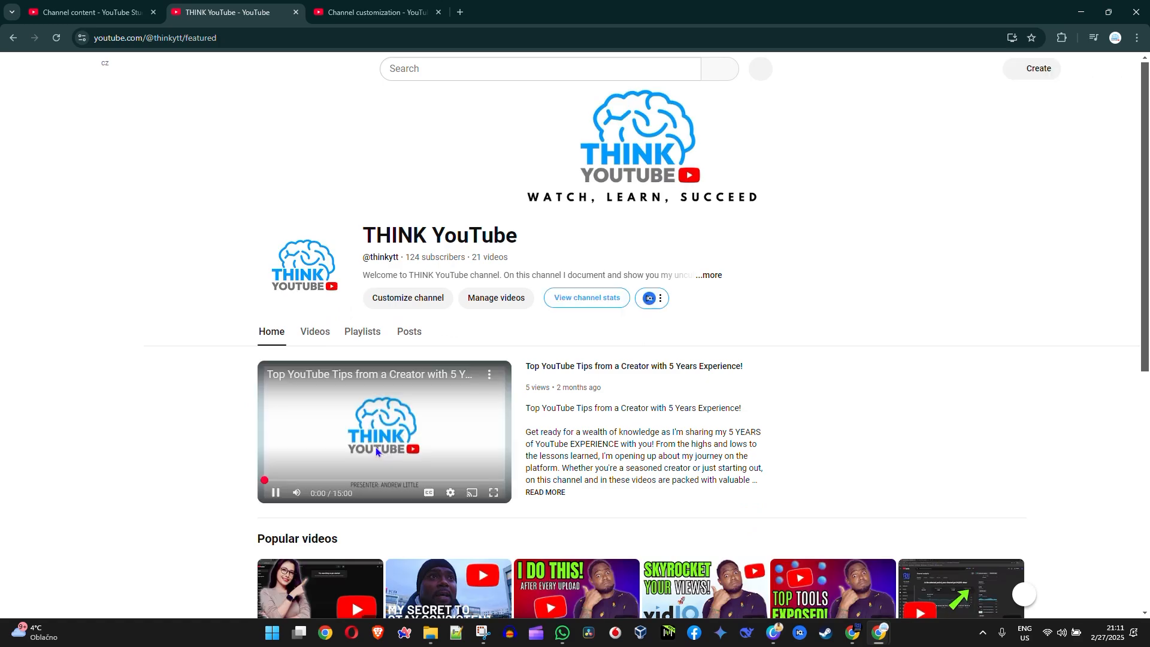
scroll(596, 370, down, 7)
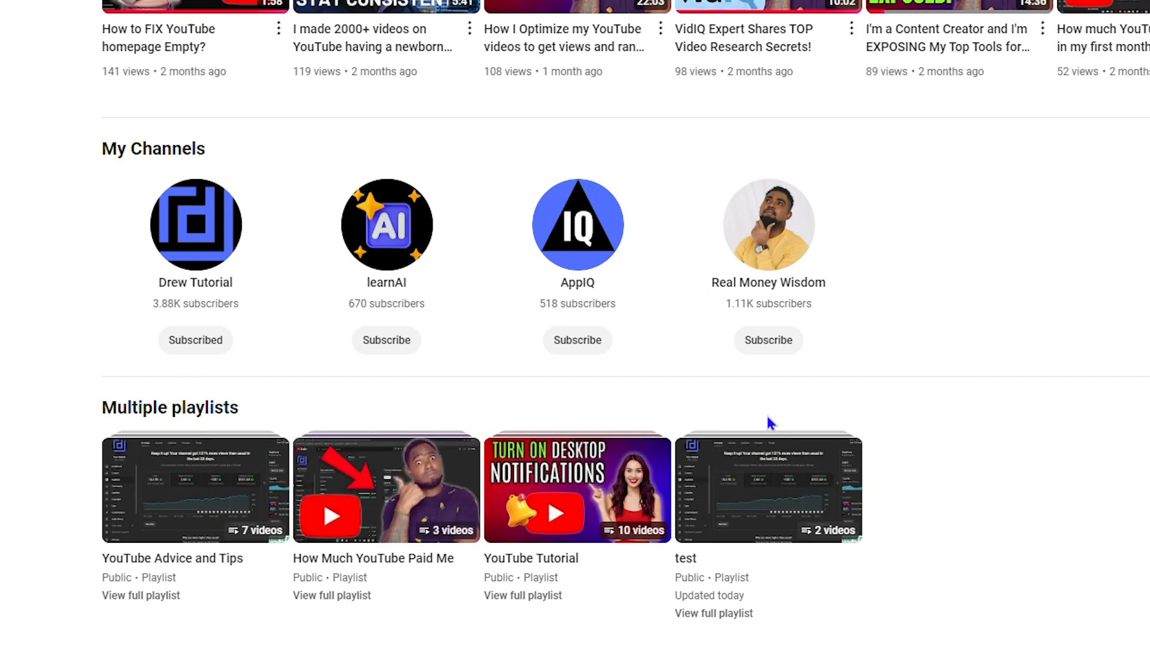
scroll(678, 509, up, 4)
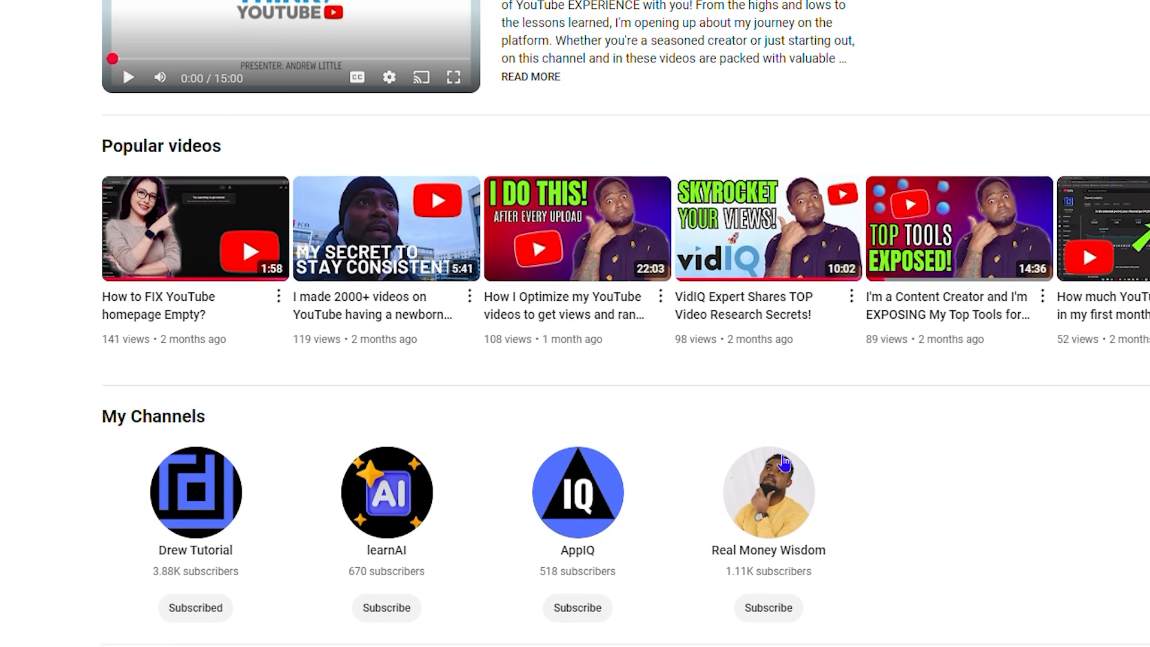
scroll(752, 115, up, 6)
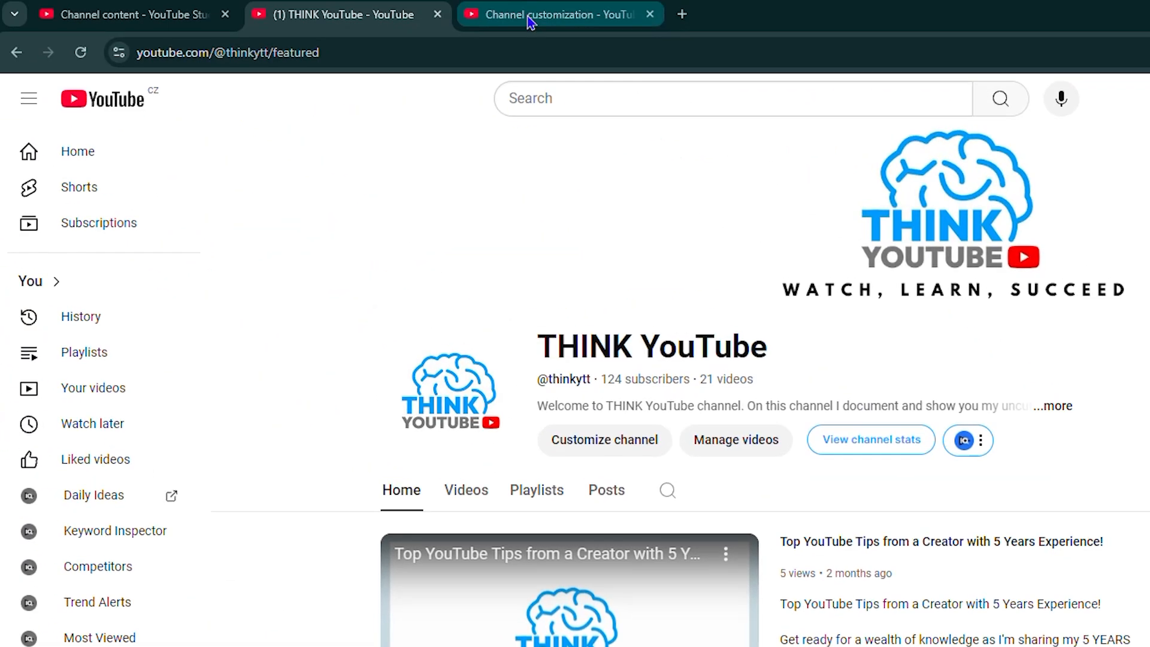
Step: Title the Multiple playlists section "Awesome Playlist!" in the home page layout and publish the change
click(552, 13)
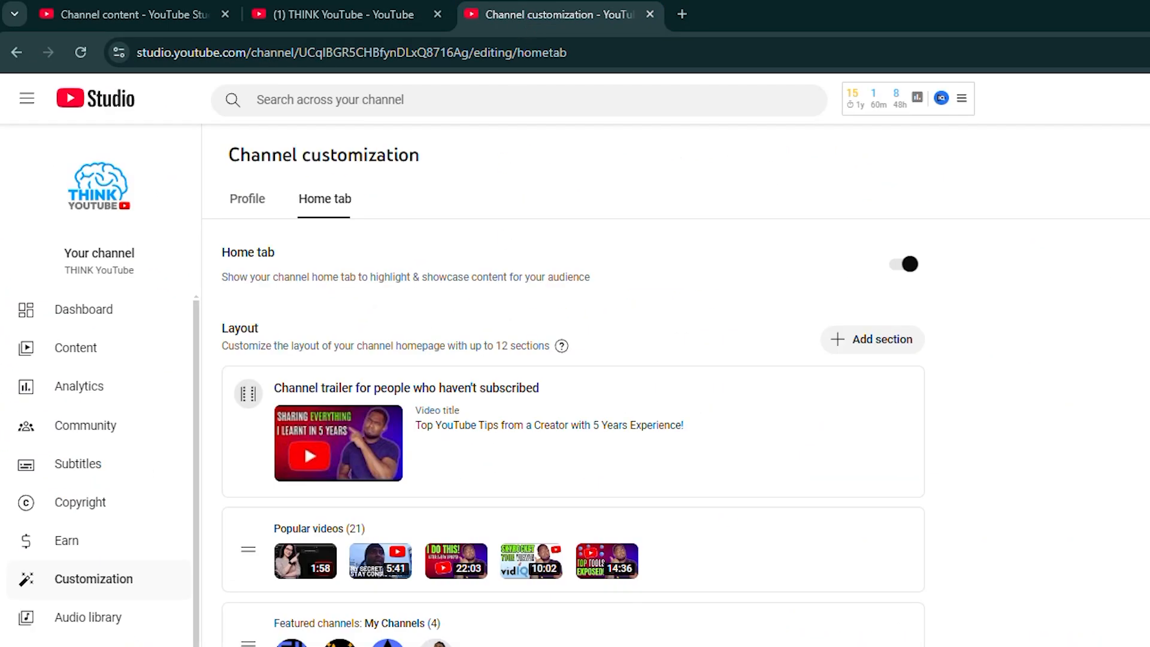
click(904, 472)
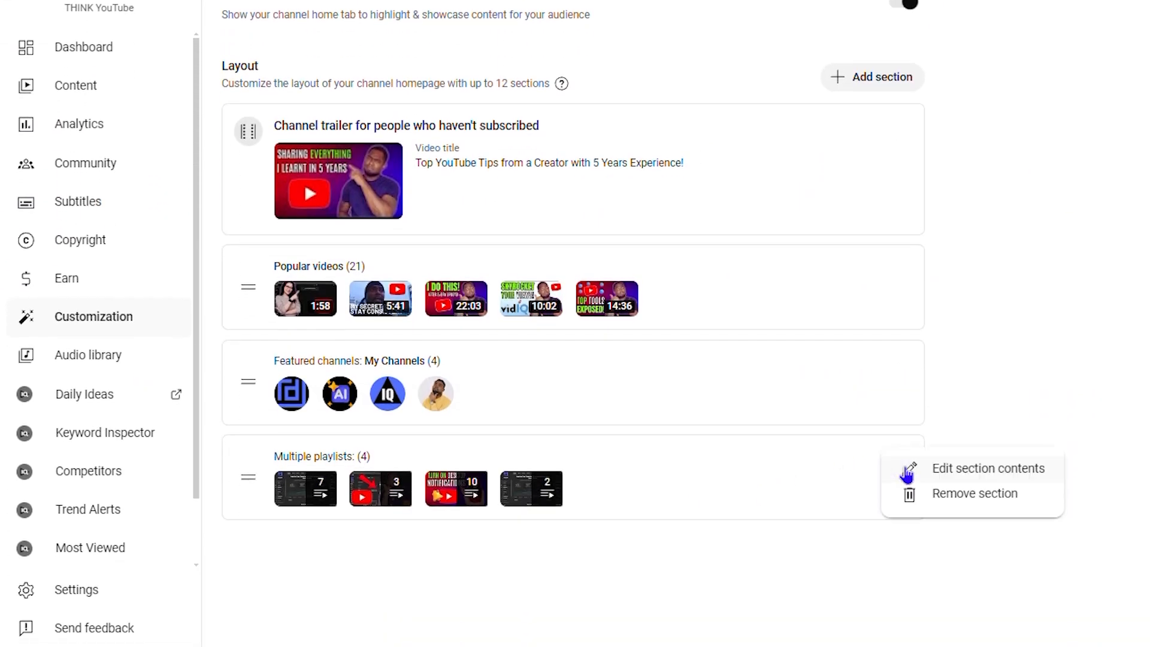
click(939, 475)
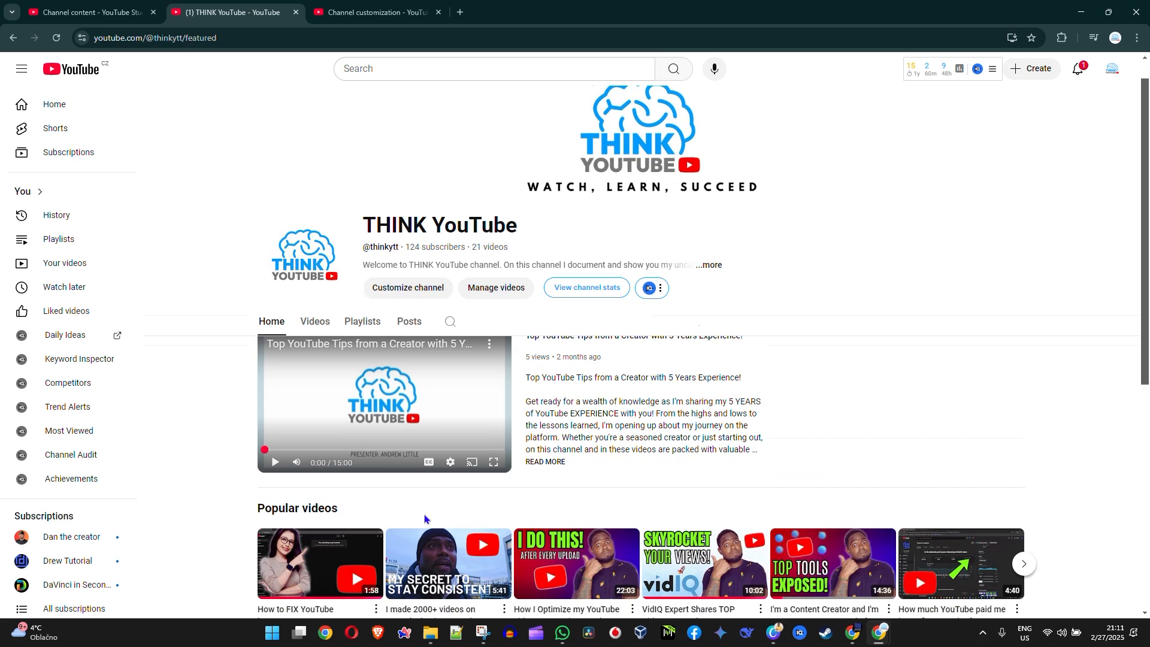
scroll(295, 461, down, 7)
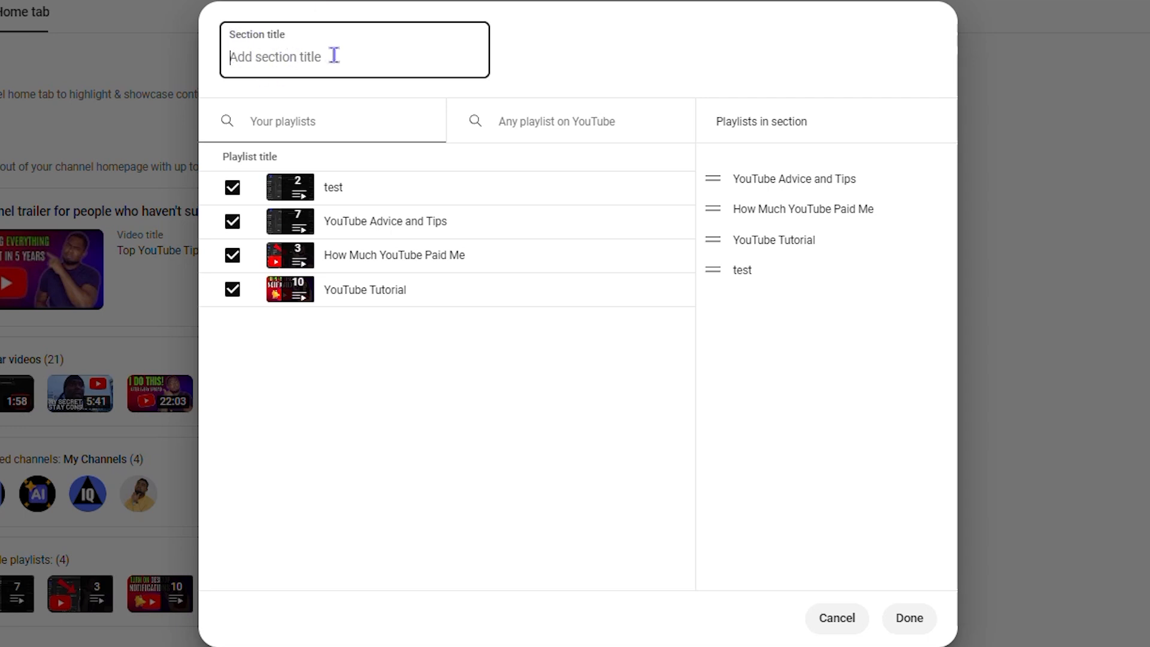
text(M)
key(BackSpace)
key(BackSpace)
text(Awesome Playlist!)
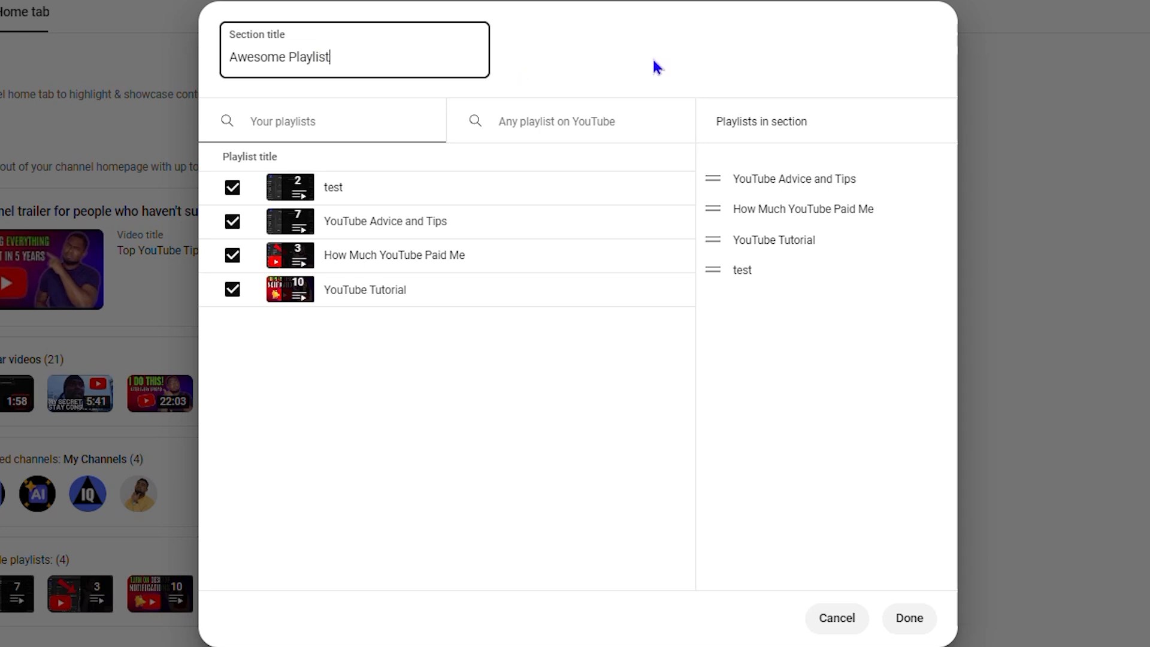
click(914, 618)
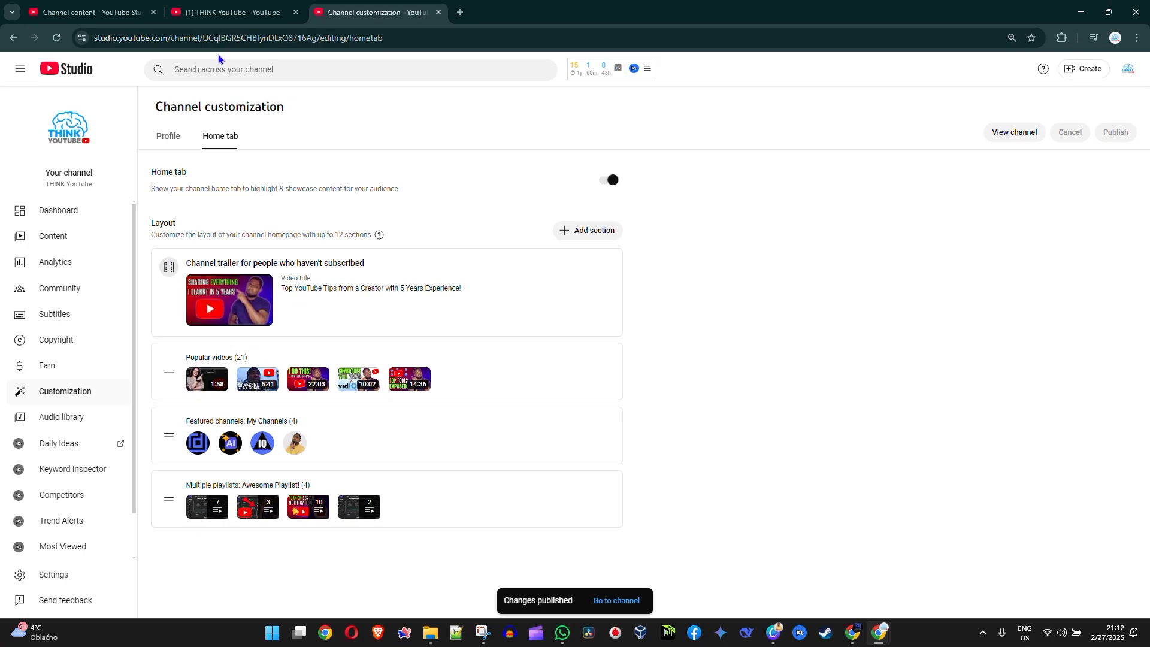
Step: Reload the channel's home page on YouTube and check the title of the playlists section
click(233, 12)
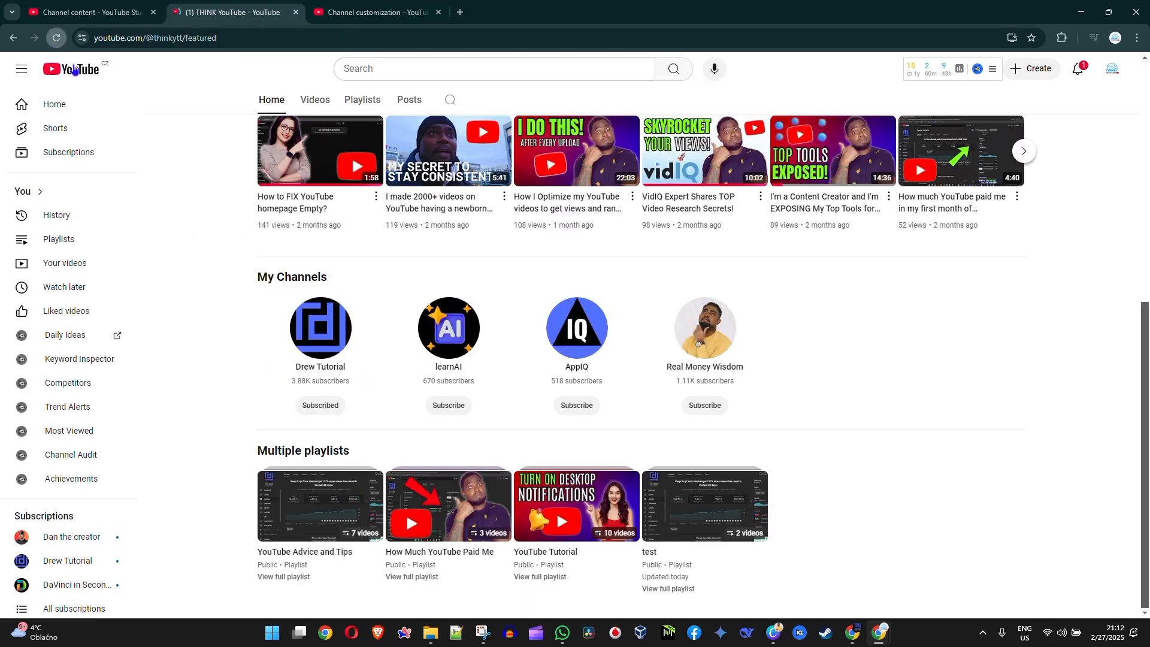
key(F5)
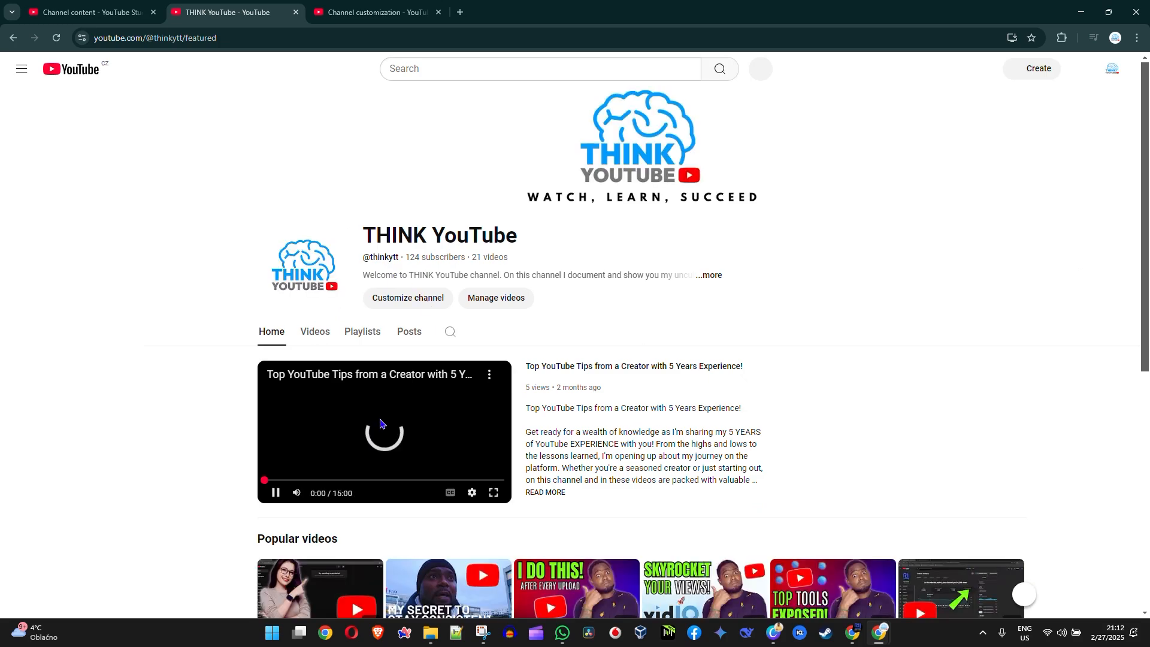
scroll(351, 579, down, 7)
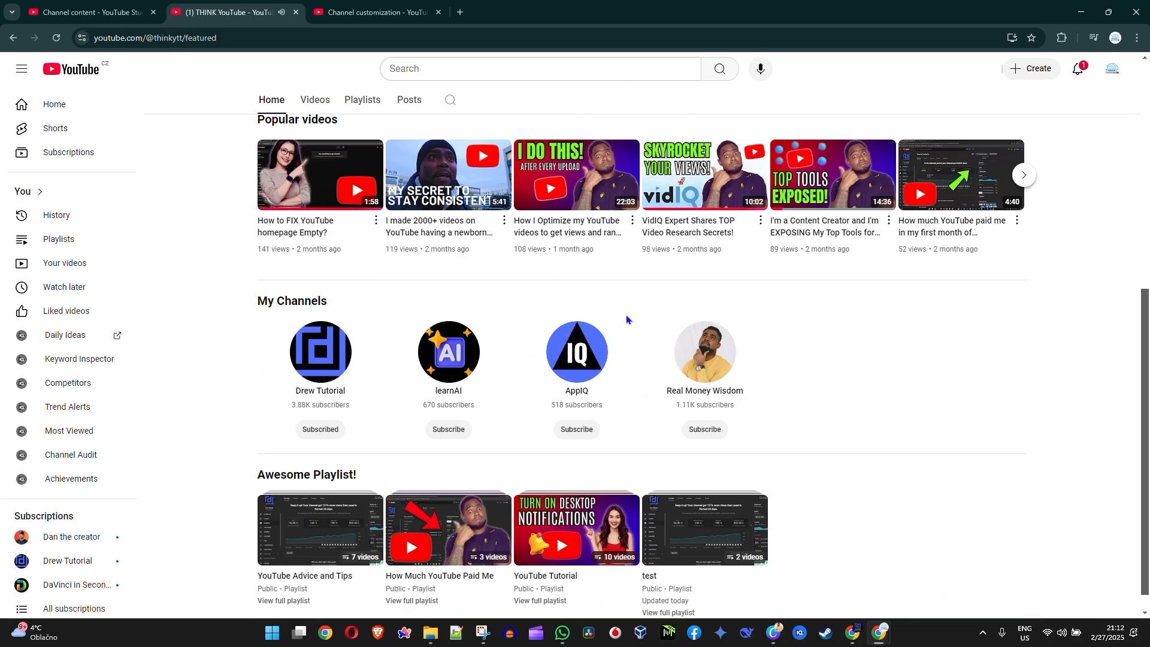